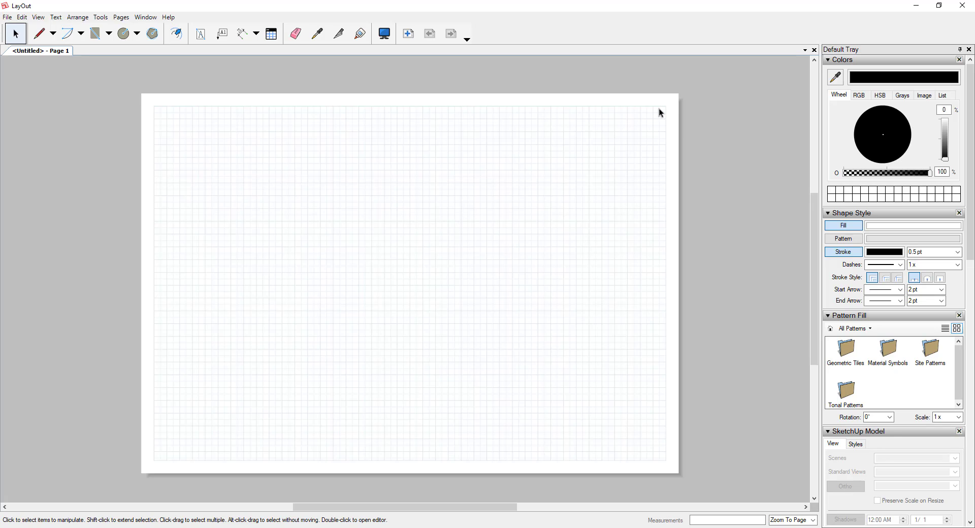
On the blank untitled page, switch to the Line tool, then back to Select.
{"action": "key", "text": "l"}
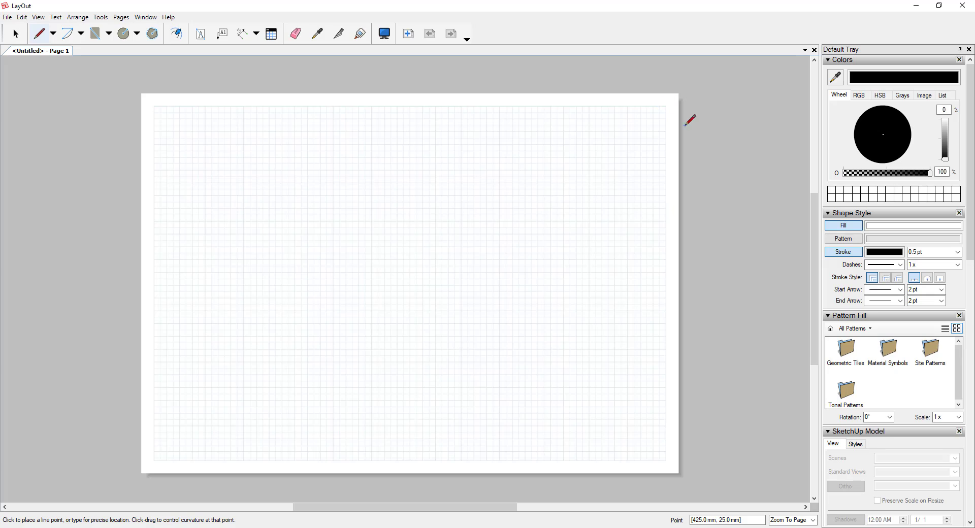
{"action": "key", "text": "space"}
Create a new document from the Paper > Graph Paper > A3 Landscape template.
{"action": "left_click", "coordinate": [7, 17]}
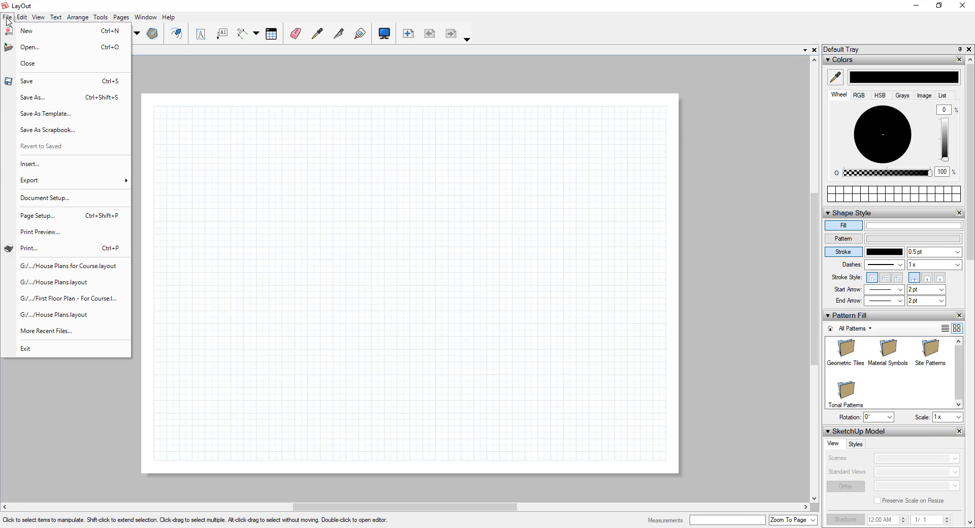
{"action": "left_click", "coordinate": [28, 31]}
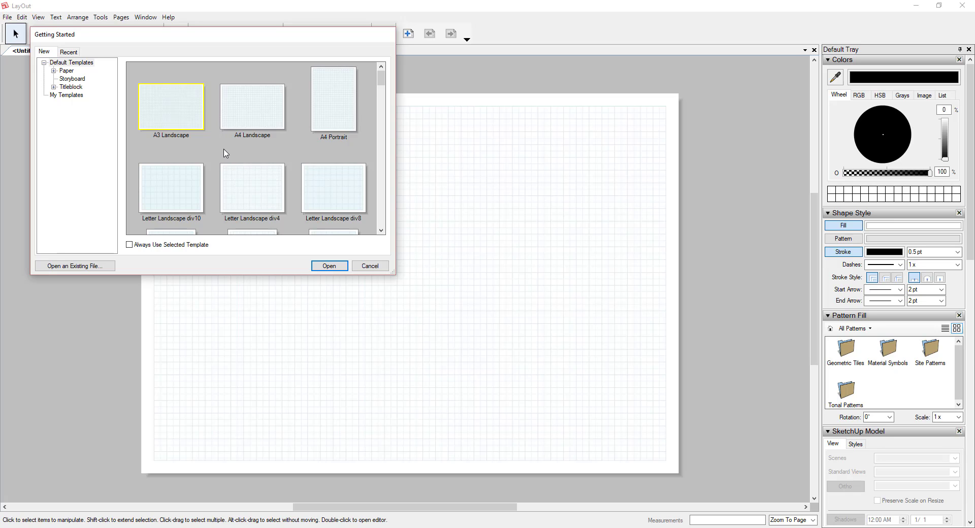
{"action": "scroll", "coordinate": [226, 153], "scroll_direction": "down", "scroll_amount": 4}
{"action": "scroll", "coordinate": [228, 155], "scroll_direction": "down", "scroll_amount": 2}
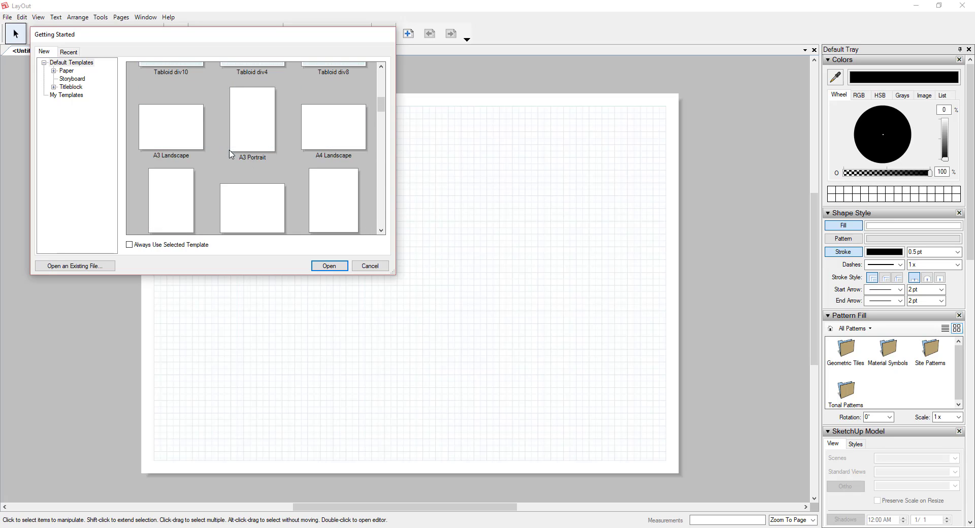
{"action": "scroll", "coordinate": [262, 167], "scroll_direction": "up", "scroll_amount": 2}
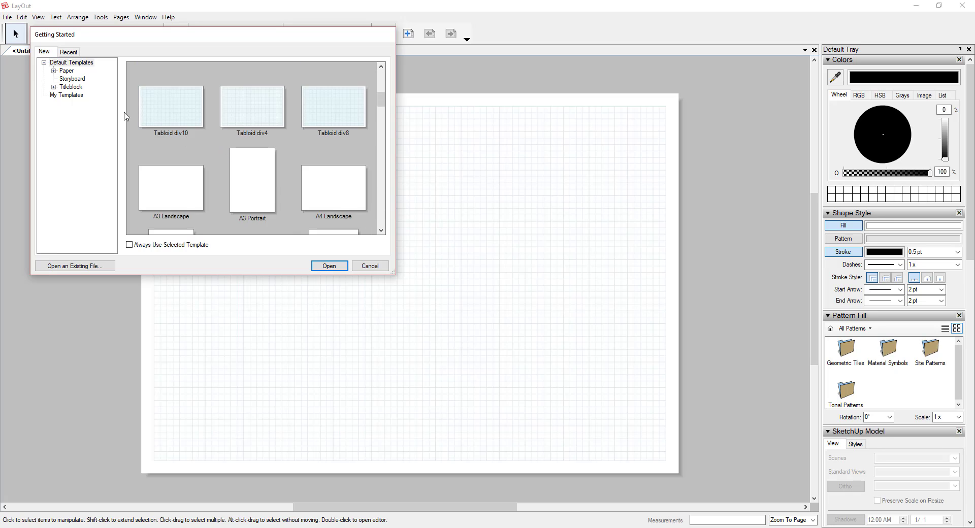
{"action": "left_click", "coordinate": [54, 71]}
{"action": "left_click", "coordinate": [67, 71]}
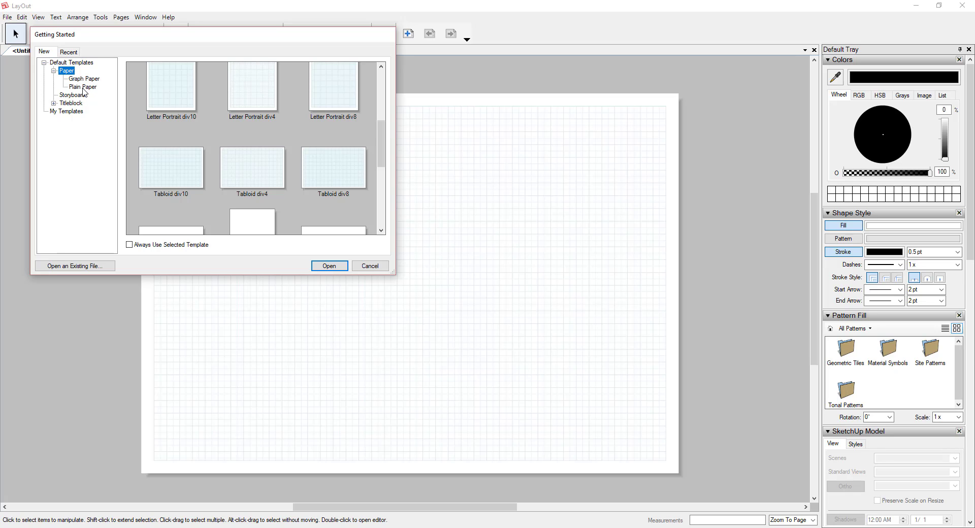
{"action": "left_click", "coordinate": [85, 79]}
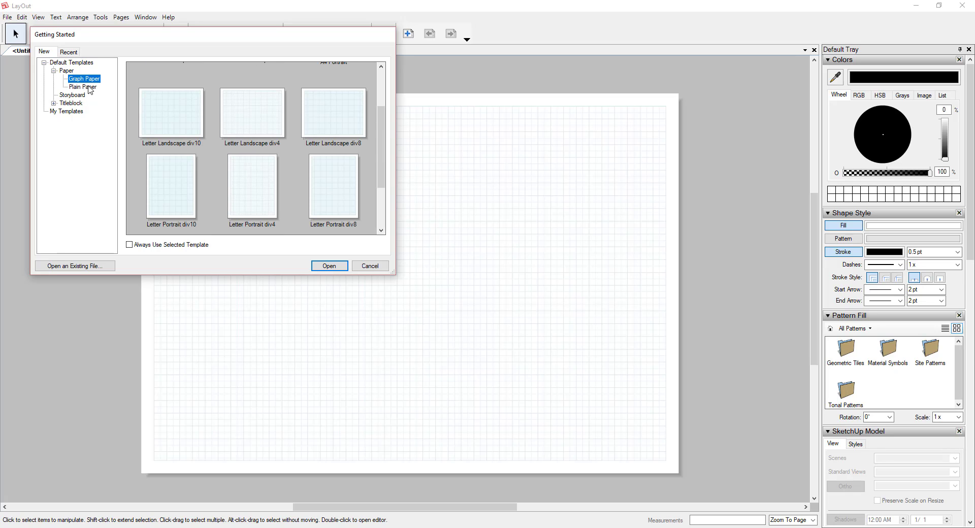
{"action": "scroll", "coordinate": [252, 151], "scroll_direction": "up", "scroll_amount": 2}
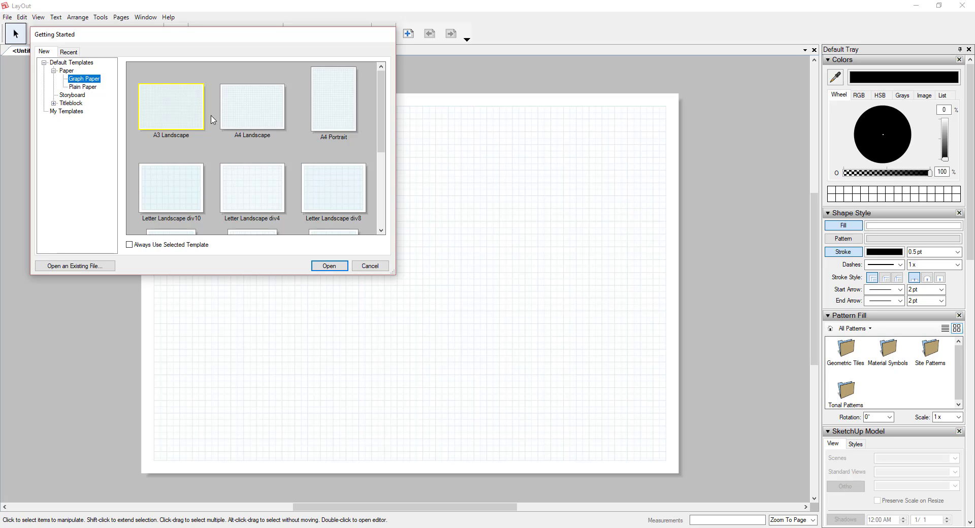
{"action": "double_click", "coordinate": [179, 122]}
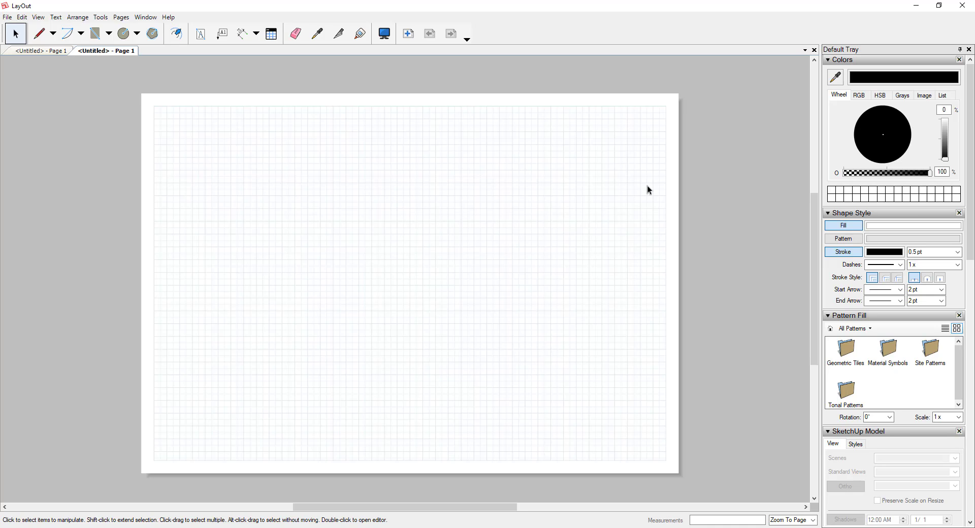
{"action": "left_click", "coordinate": [8, 18]}
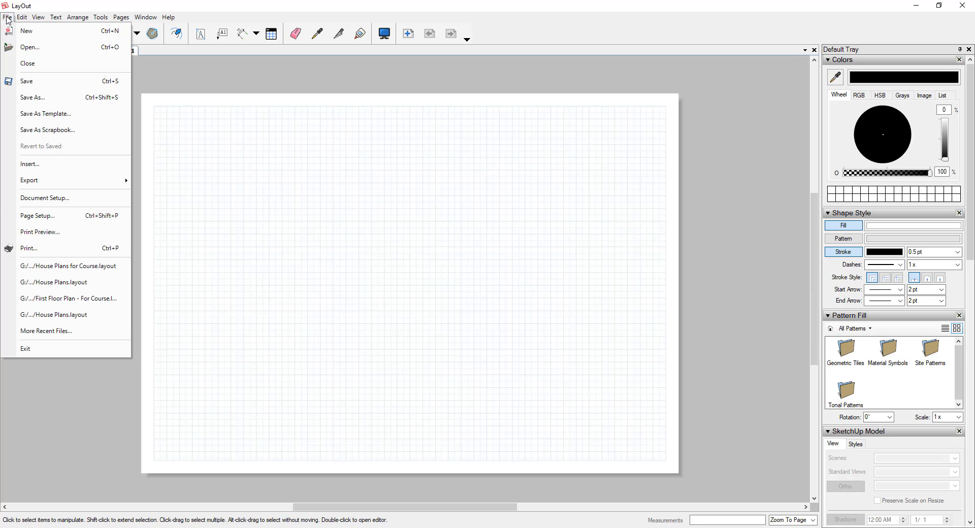
{"action": "left_click", "coordinate": [48, 201]}
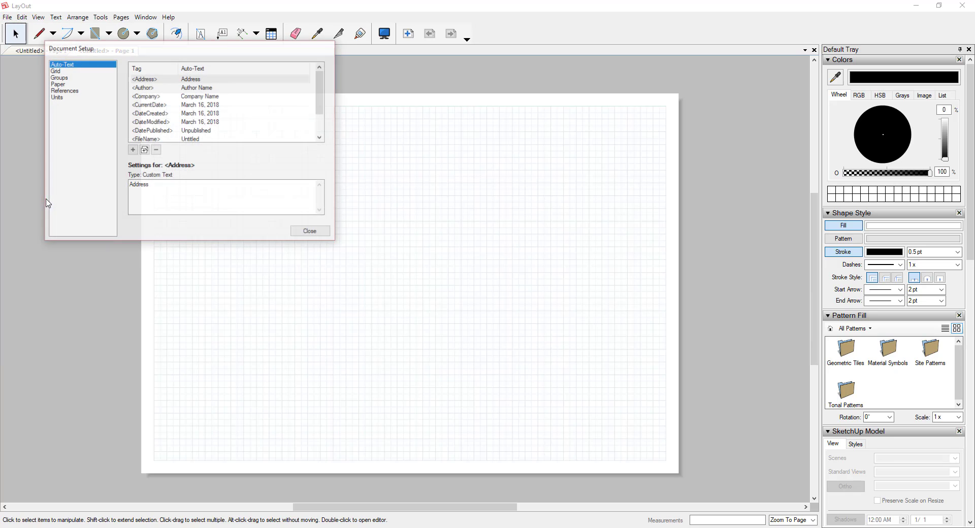
{"action": "left_click", "coordinate": [60, 84]}
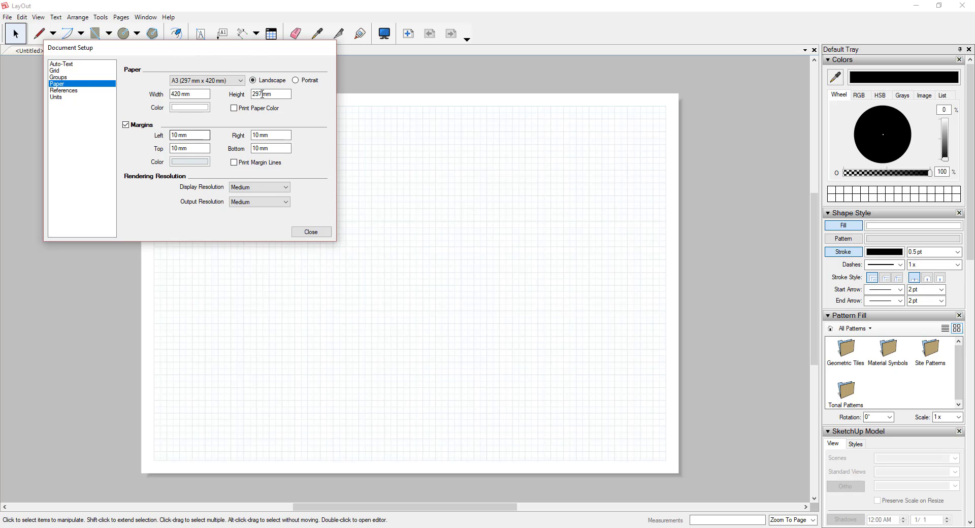
{"action": "left_click", "coordinate": [206, 80]}
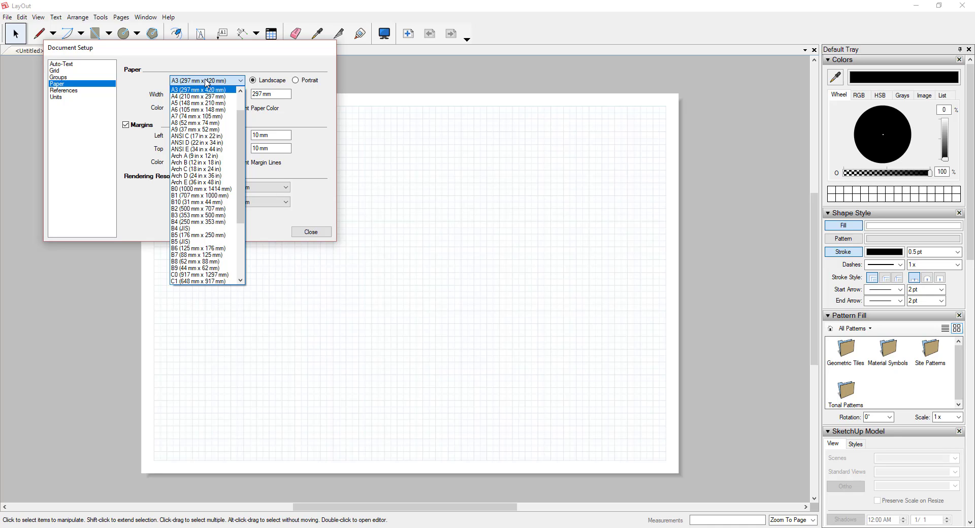
{"action": "left_click", "coordinate": [206, 82]}
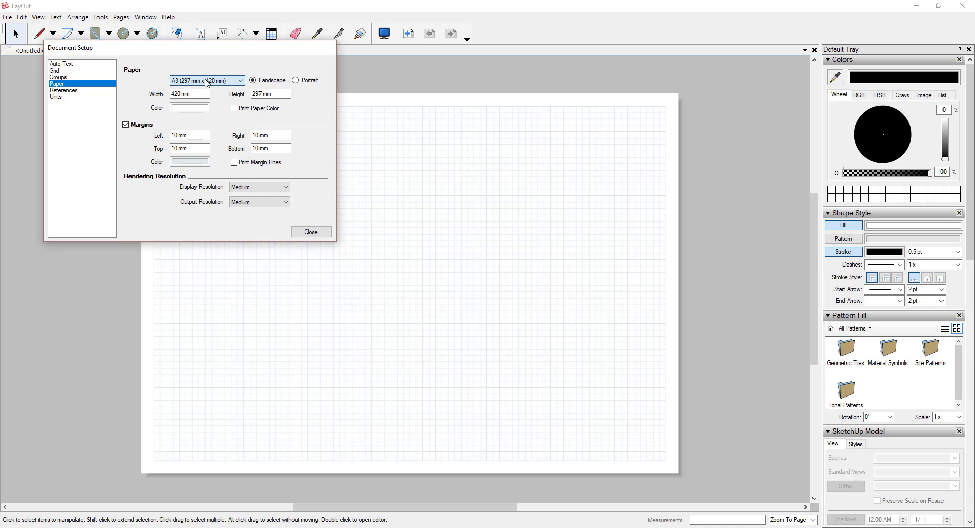
{"action": "left_click", "coordinate": [310, 232]}
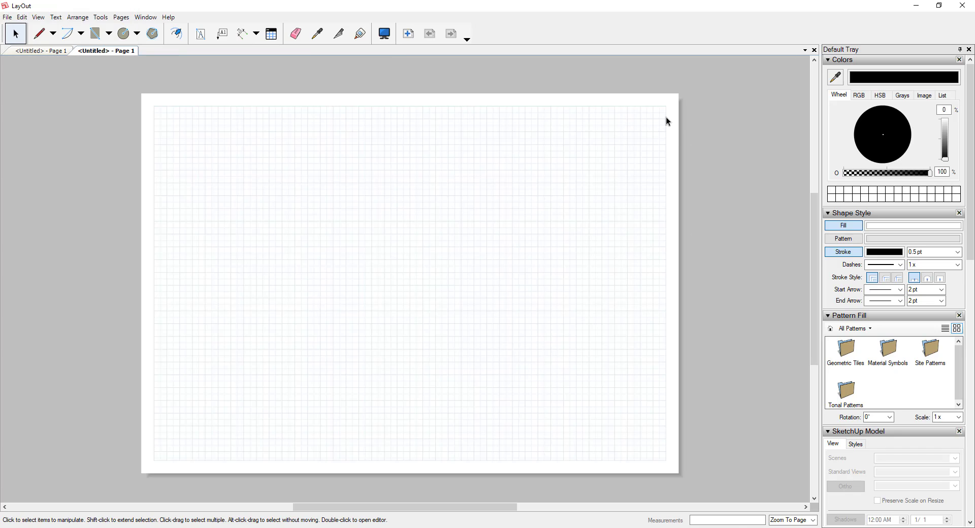
Draw a line from the top-right margin corner down to the bottom-right corner, then 70 mm left.
{"action": "key", "text": "l"}
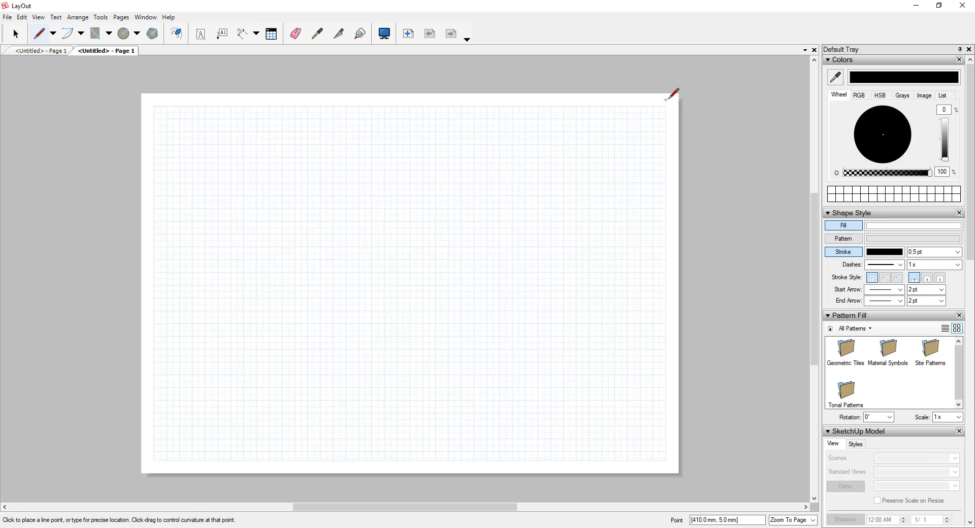
{"action": "key", "text": "space"}
{"action": "key", "text": "l"}
{"action": "scroll", "coordinate": [671, 107], "scroll_direction": "up", "scroll_amount": 3}
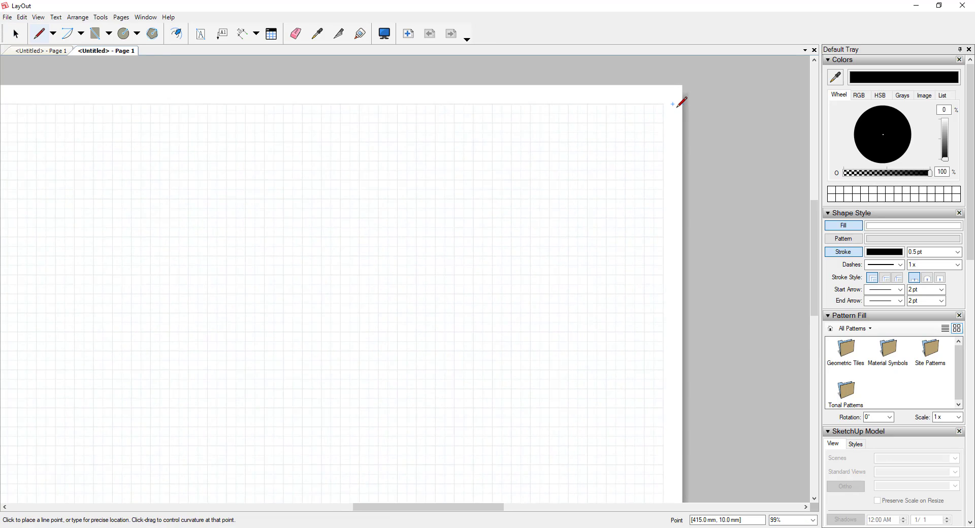
{"action": "left_click", "coordinate": [664, 104]}
{"action": "scroll", "coordinate": [665, 104], "scroll_direction": "down", "scroll_amount": 3}
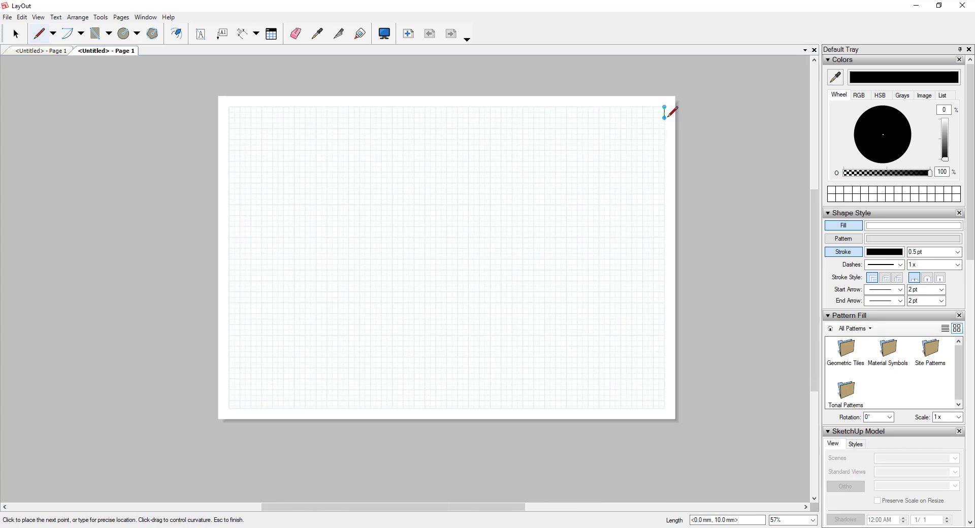
{"action": "left_click", "coordinate": [665, 411]}
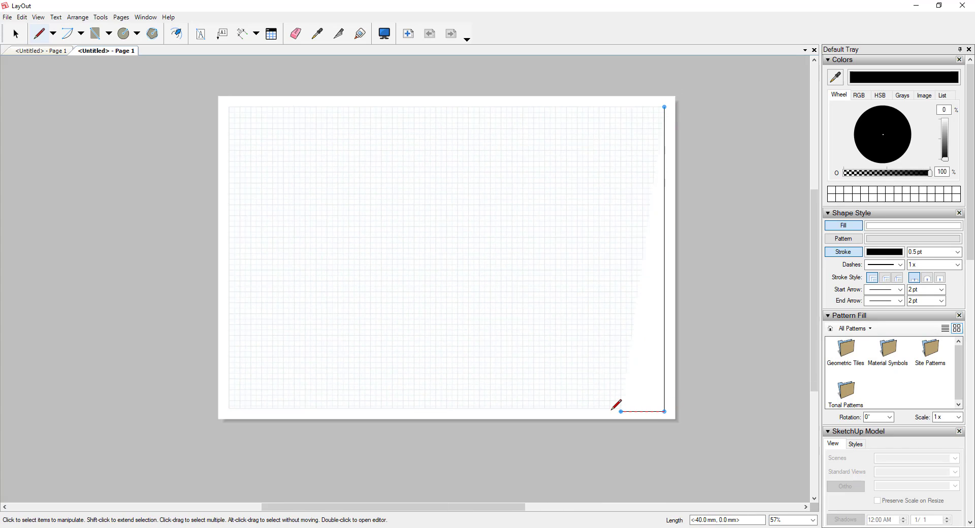
{"action": "left_click", "coordinate": [574, 410]}
{"action": "key", "text": "space"}
Turn off the fill on the L-shaped line in Shape Style.
{"action": "left_click", "coordinate": [630, 391]}
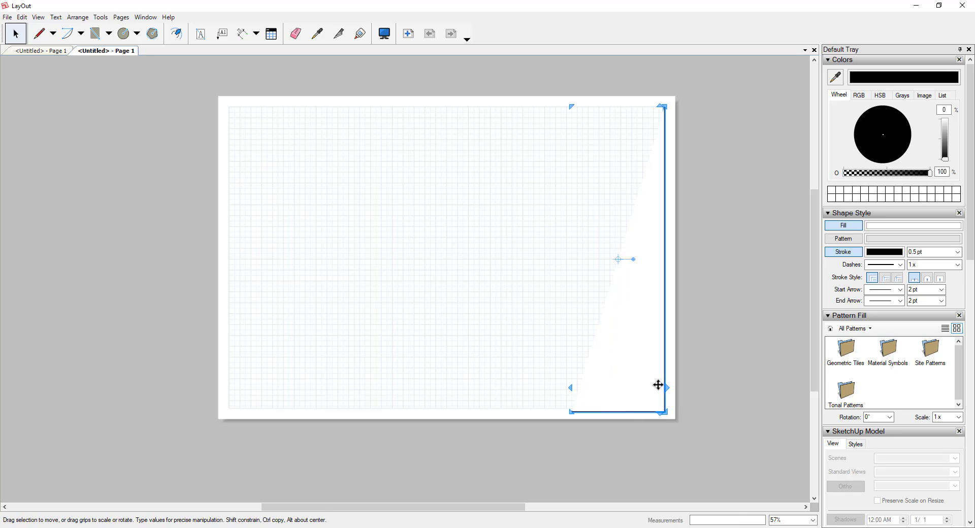
{"action": "left_click", "coordinate": [843, 226]}
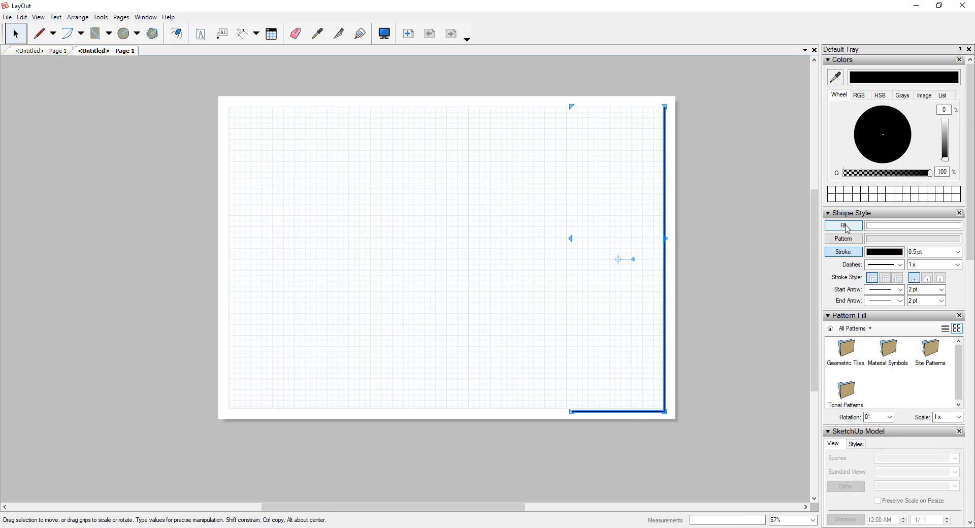
{"action": "left_click", "coordinate": [721, 276]}
{"action": "left_click", "coordinate": [664, 256]}
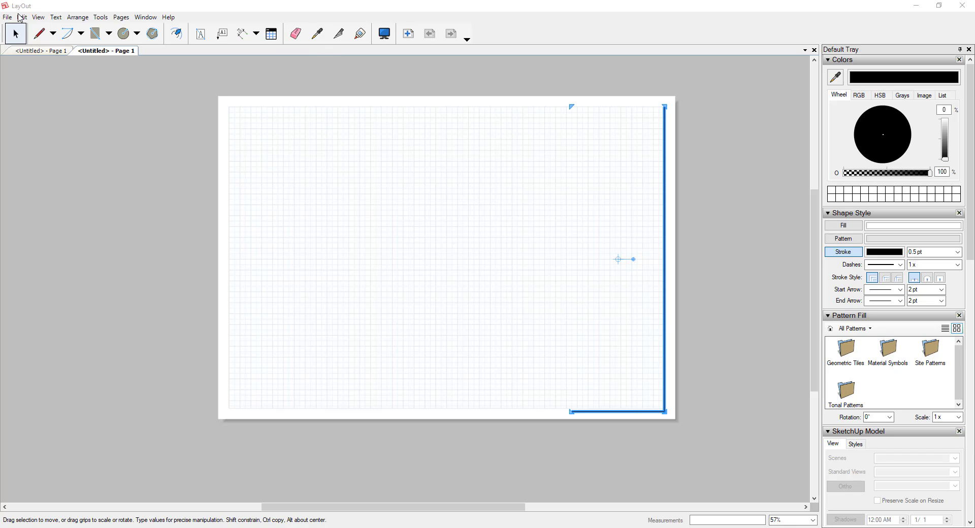
Review the Address and Author tags in Document Setup's Auto-Text list.
{"action": "left_click", "coordinate": [7, 17]}
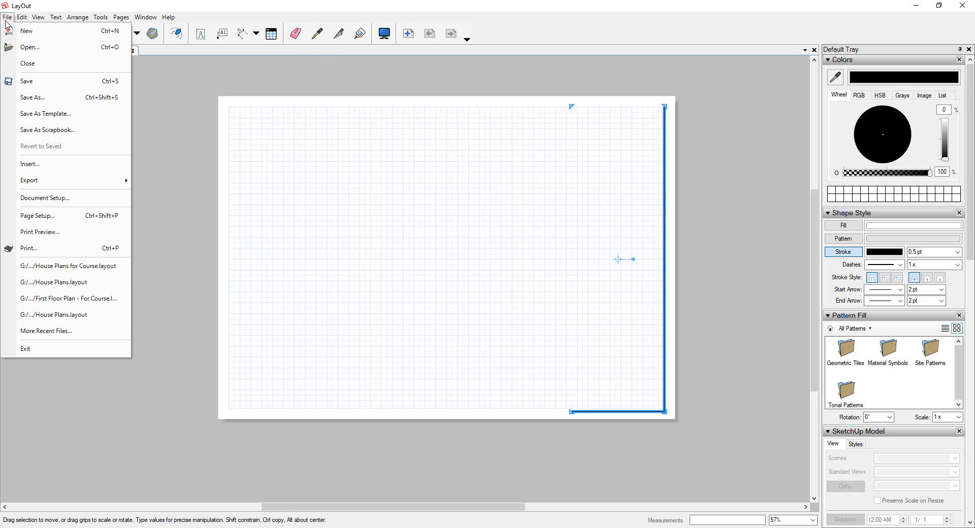
{"action": "left_click", "coordinate": [48, 204]}
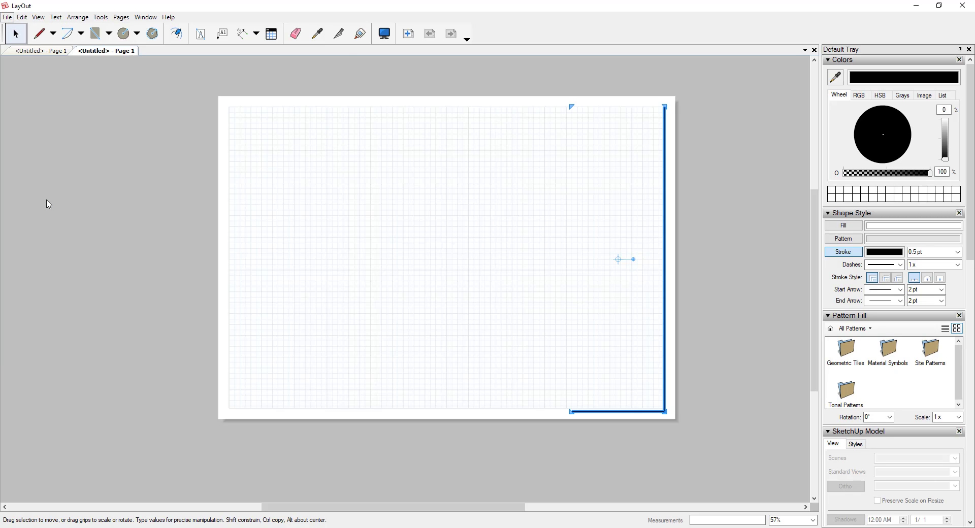
{"action": "left_click", "coordinate": [86, 79]}
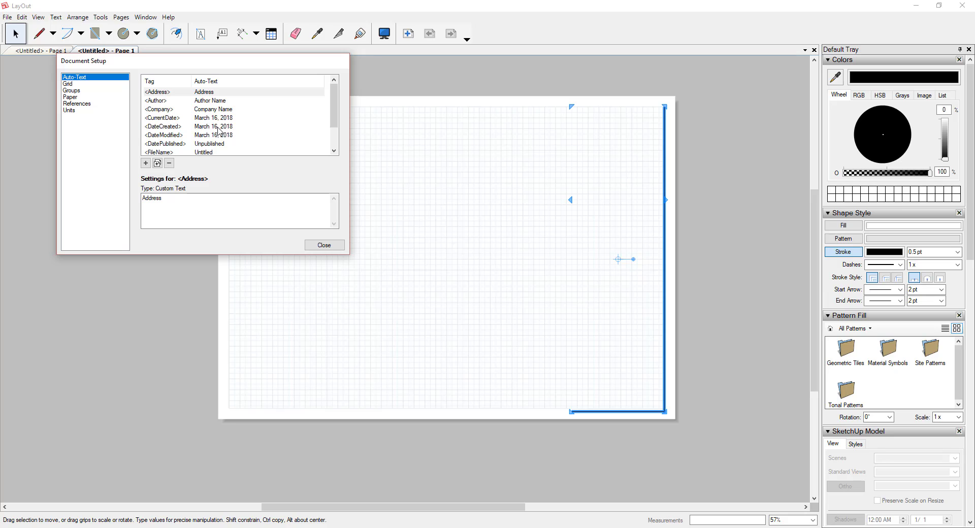
{"action": "scroll", "coordinate": [220, 127], "scroll_direction": "down", "scroll_amount": 1}
{"action": "scroll", "coordinate": [228, 124], "scroll_direction": "up", "scroll_amount": 1}
{"action": "left_click", "coordinate": [584, 247]}
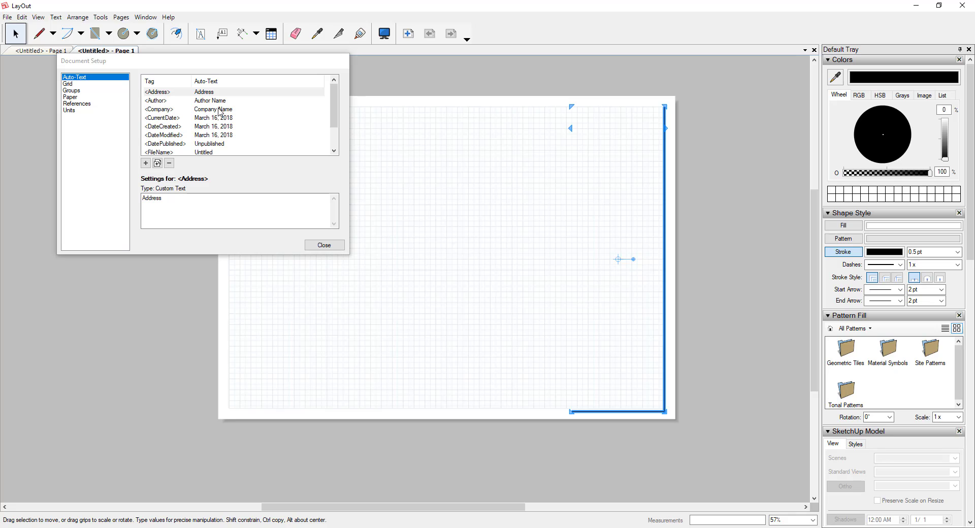
{"action": "left_click", "coordinate": [158, 93]}
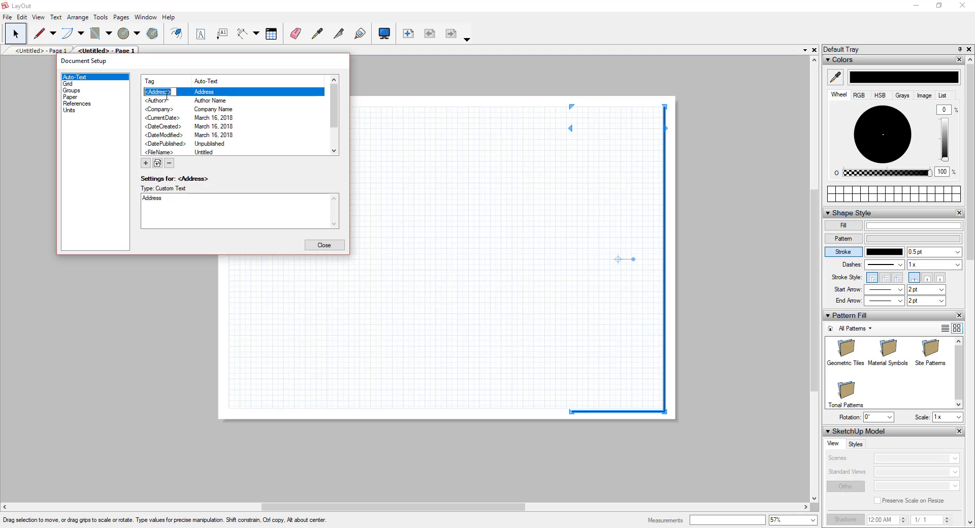
{"action": "left_click", "coordinate": [199, 102]}
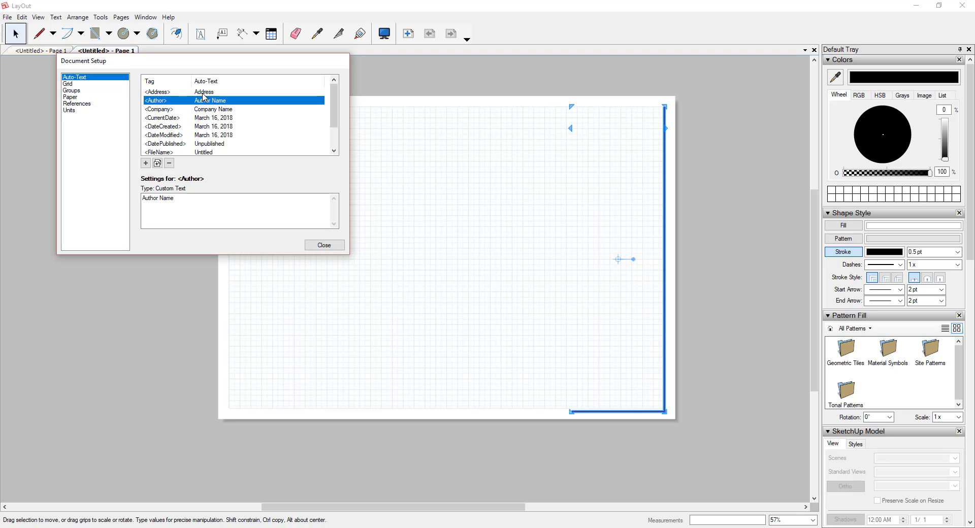
{"action": "left_click", "coordinate": [324, 245]}
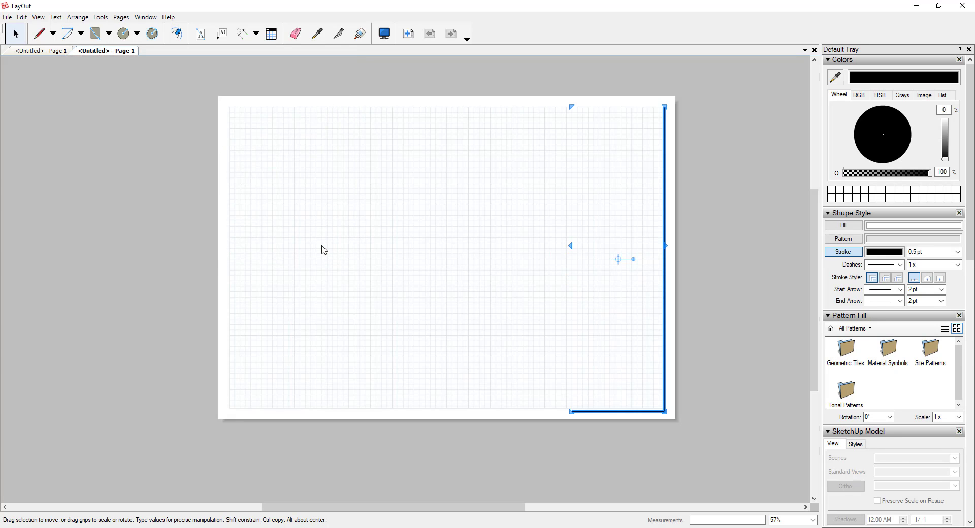
{"action": "left_click", "coordinate": [209, 41]}
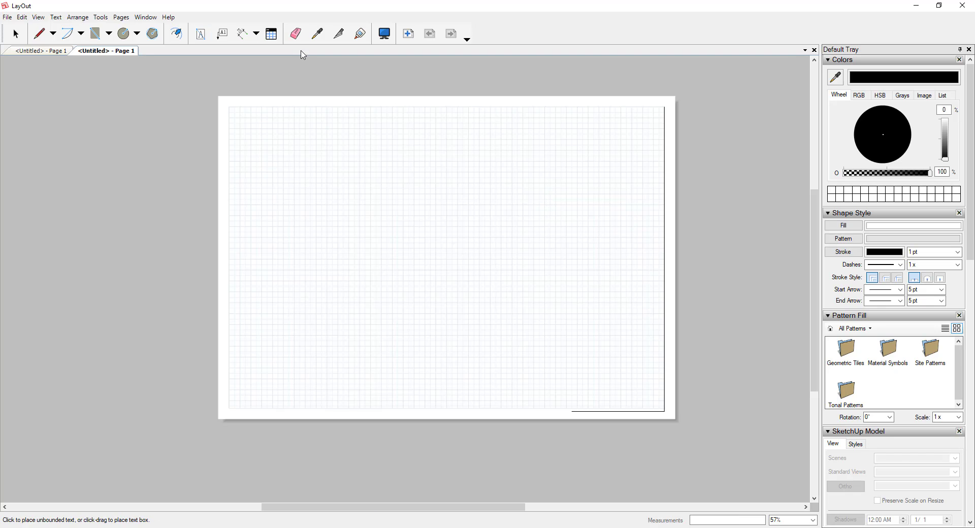
Draw a text box near the upper right and type a two-line street address into it.
{"action": "left_click", "coordinate": [200, 34]}
{"action": "left_click_drag", "start_coordinate": [501, 188], "coordinate": [567, 216]}
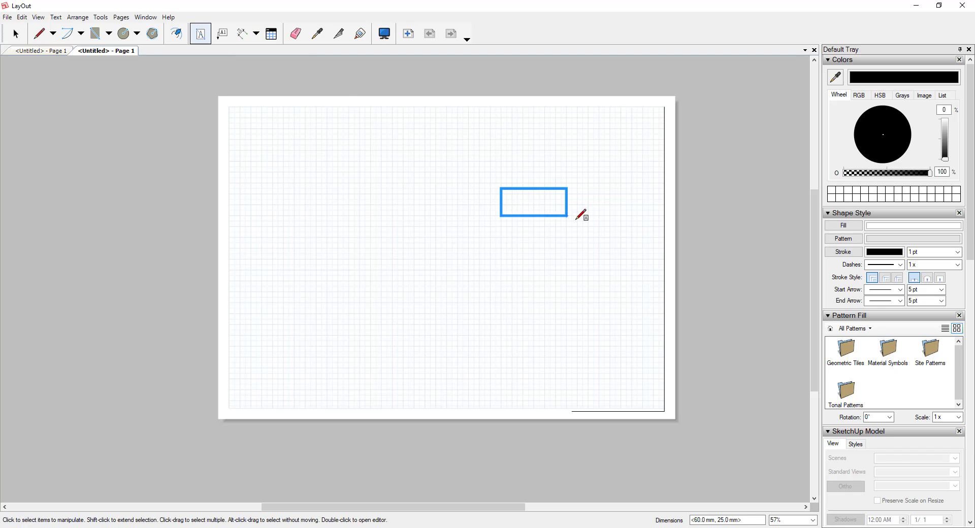
{"action": "key", "text": "Escape"}
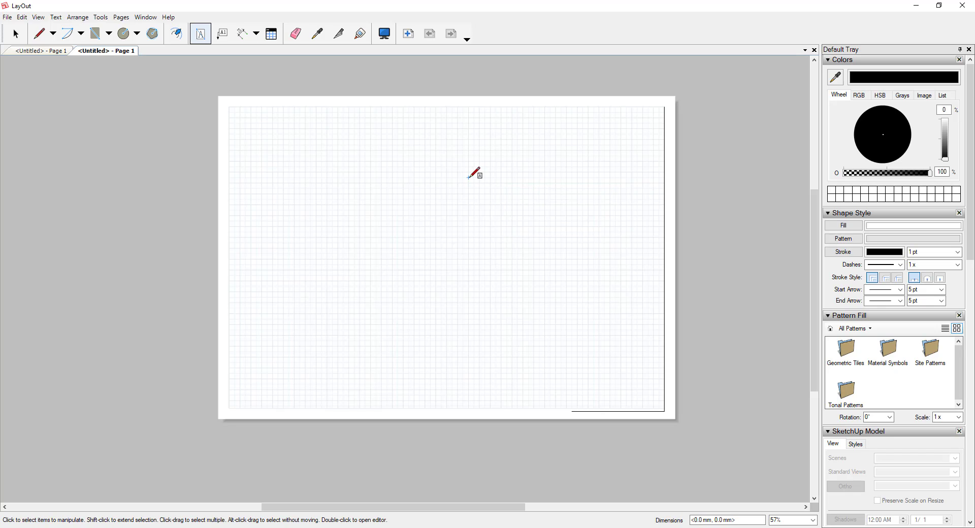
{"action": "left_click_drag", "start_coordinate": [468, 177], "coordinate": [583, 216]}
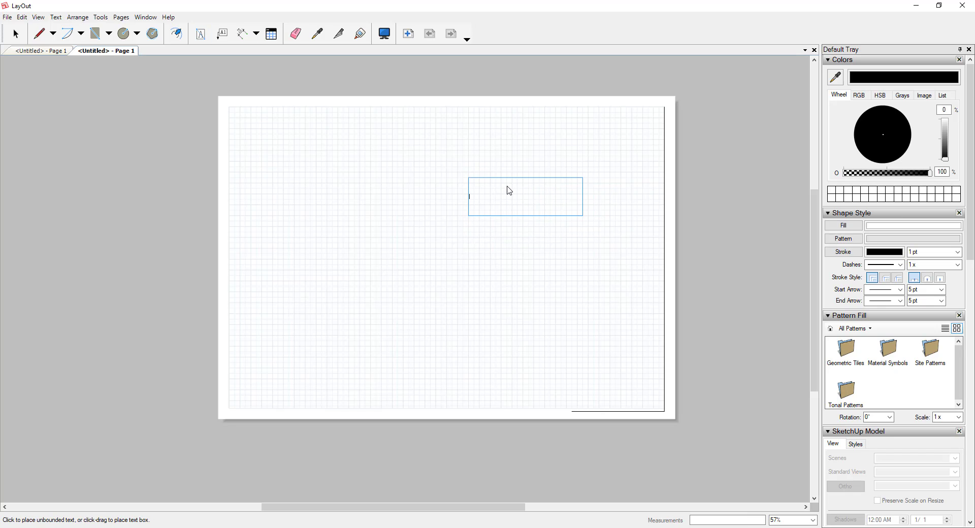
{"action": "type", "text": "123 Somewhere Street"}
{"action": "key", "text": "Escape"}
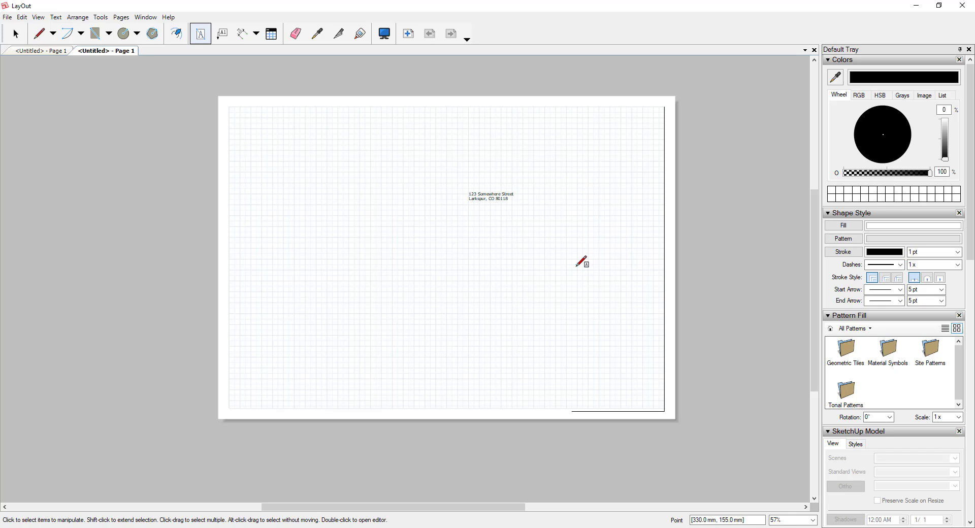
{"action": "key", "text": "space"}
{"action": "left_click", "coordinate": [489, 195]}
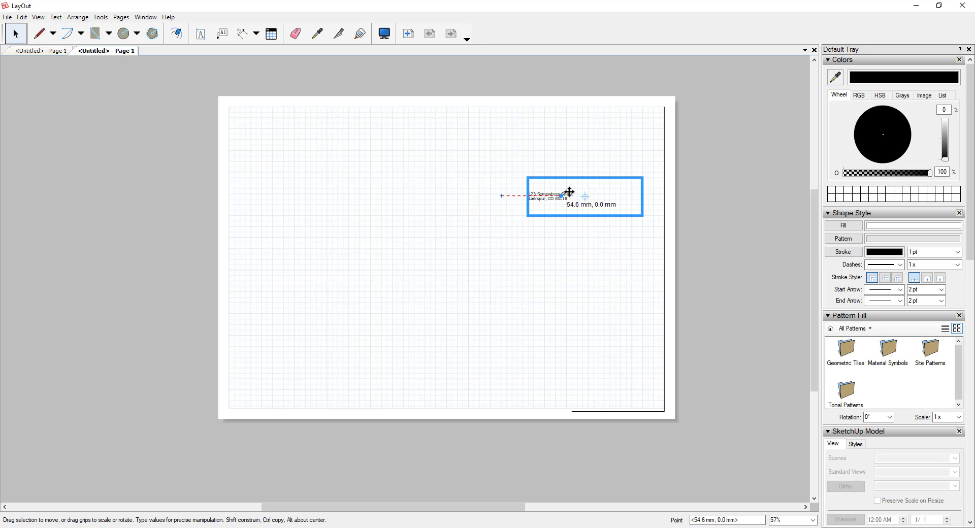
{"action": "scroll", "coordinate": [559, 193], "scroll_direction": "up", "scroll_amount": 4}
{"action": "scroll", "coordinate": [584, 187], "scroll_direction": "up", "scroll_amount": 1}
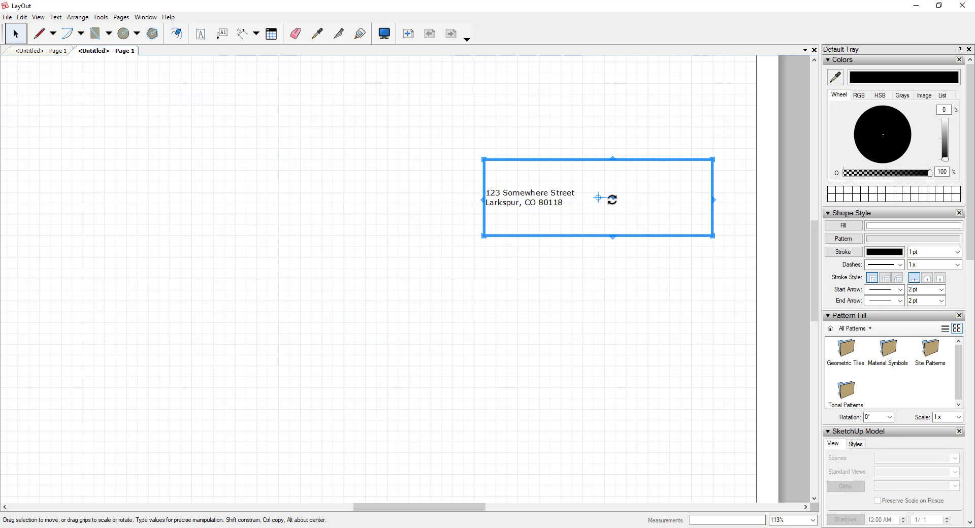
{"action": "scroll", "coordinate": [574, 212], "scroll_direction": "down", "scroll_amount": 3}
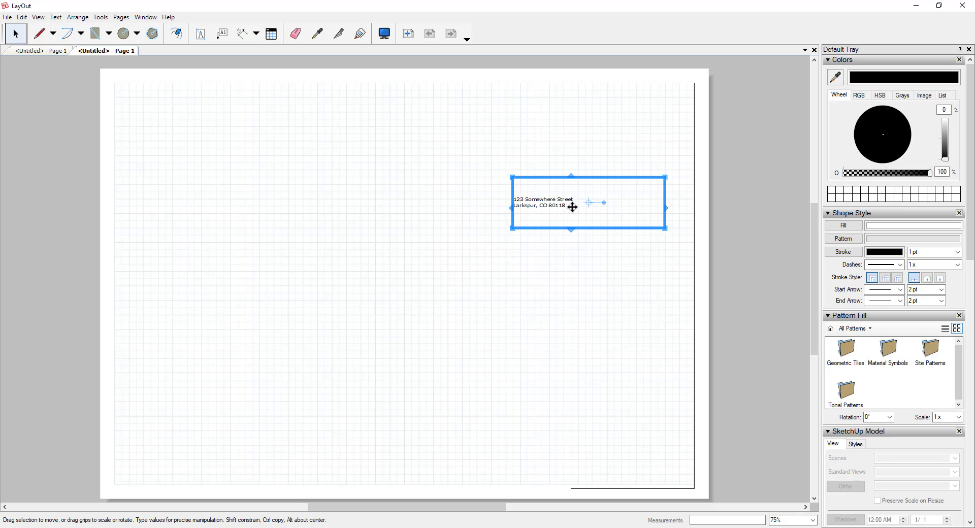
Replace the typed address text with the <Address> auto-text tag.
{"action": "double_click", "coordinate": [537, 203]}
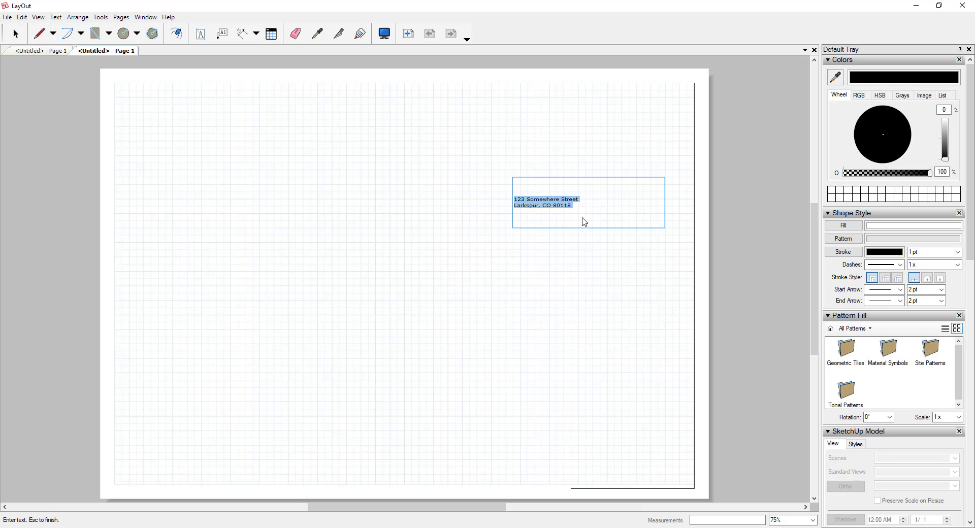
{"action": "type", "text": "<Address>"}
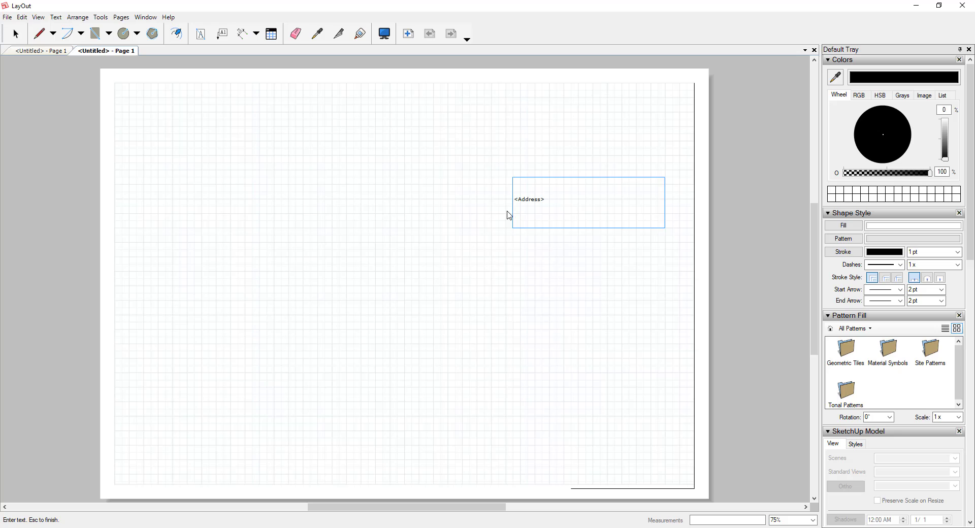
{"action": "left_click", "coordinate": [485, 211]}
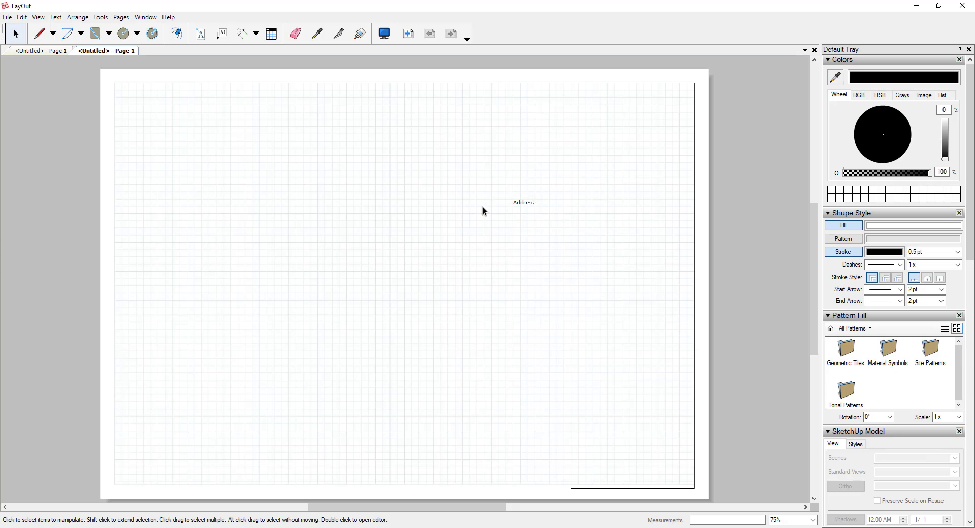
{"action": "left_click", "coordinate": [542, 199]}
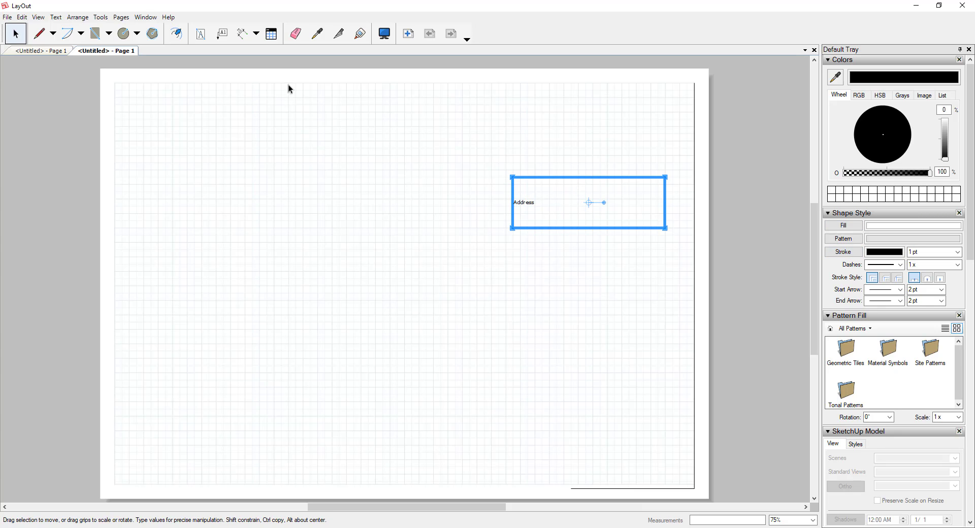
{"action": "left_click", "coordinate": [7, 17]}
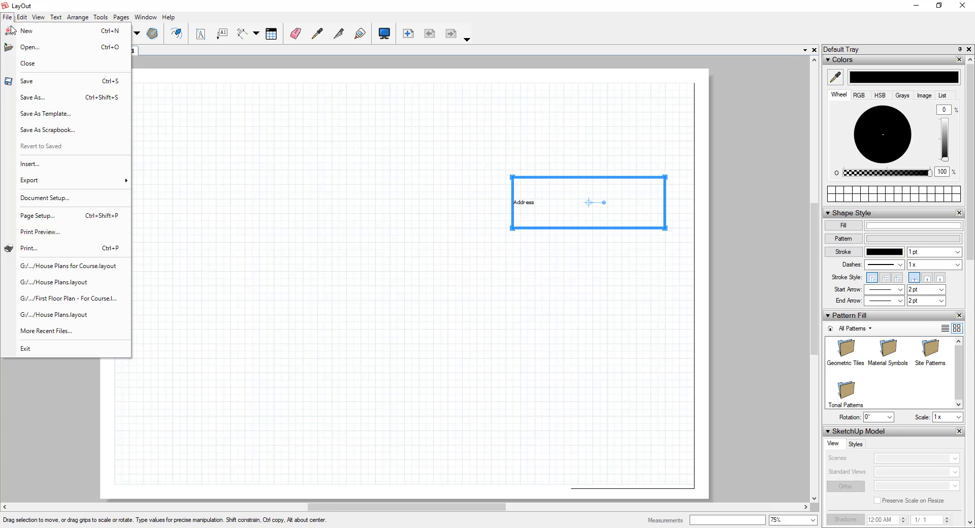
Enter the full two-line street address as the <Address> tag's custom text.
{"action": "left_click", "coordinate": [51, 196]}
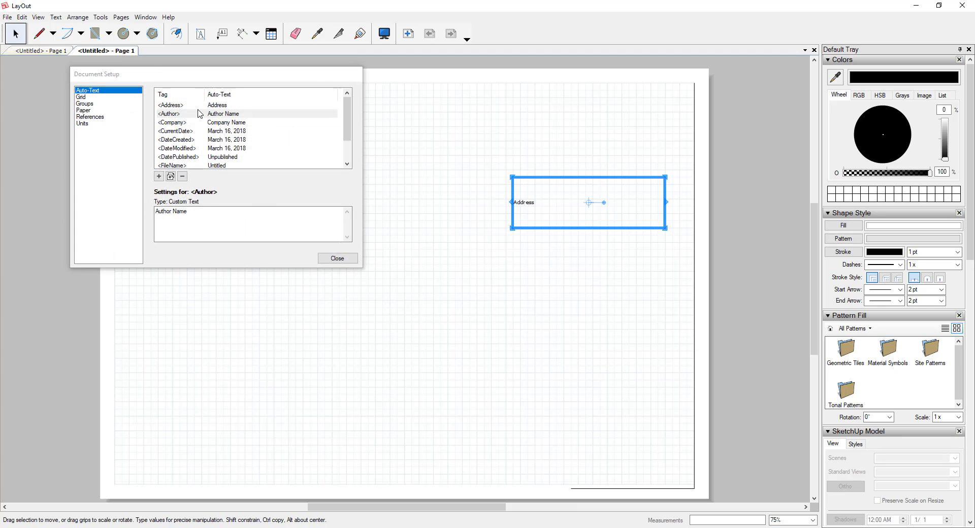
{"action": "left_click", "coordinate": [207, 105]}
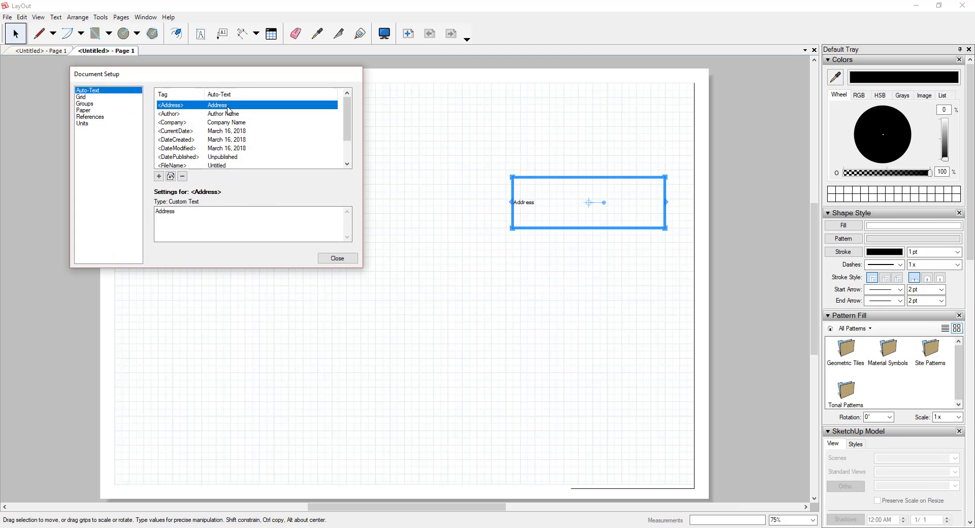
{"action": "left_click", "coordinate": [212, 213]}
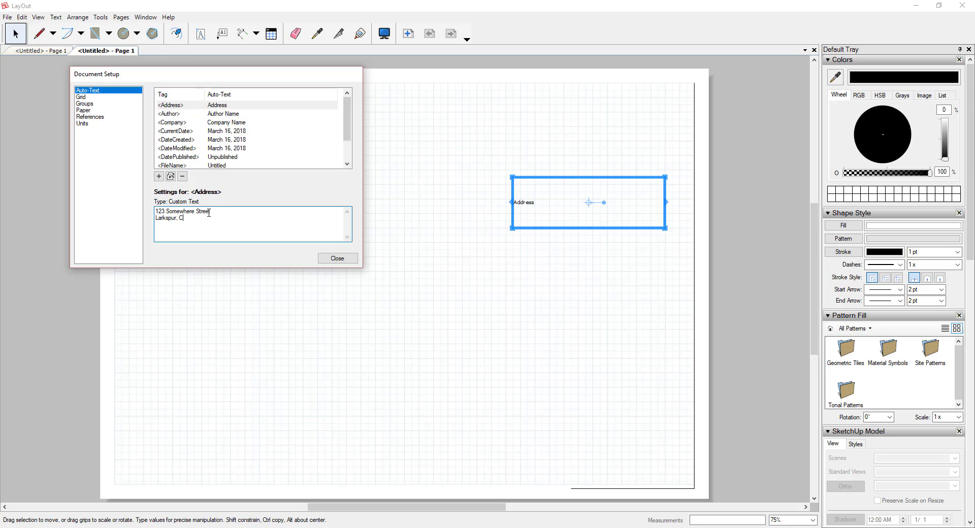
{"action": "type", "text": "O 80118"}
{"action": "left_click", "coordinate": [337, 257]}
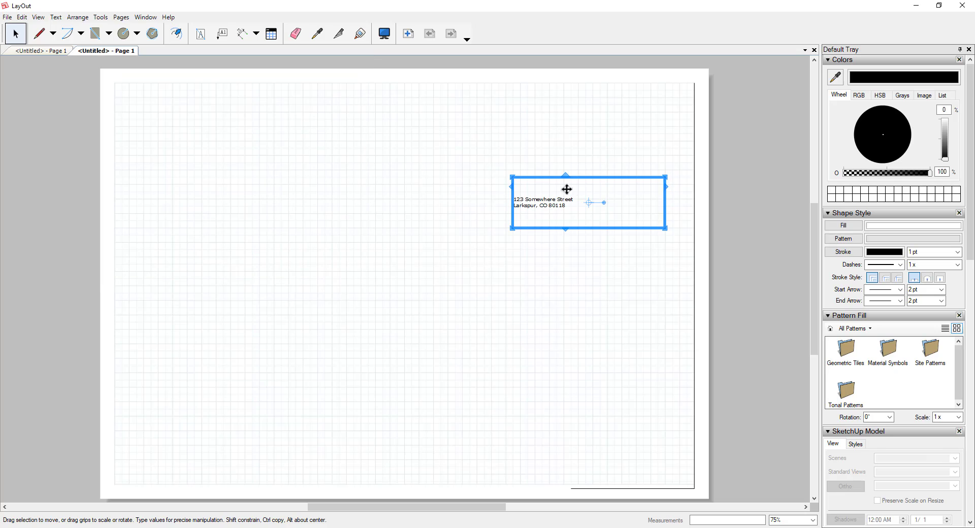
Narrow the address box, rotate it 90° to vertical, and move it against the right page edge.
{"action": "double_click", "coordinate": [544, 208]}
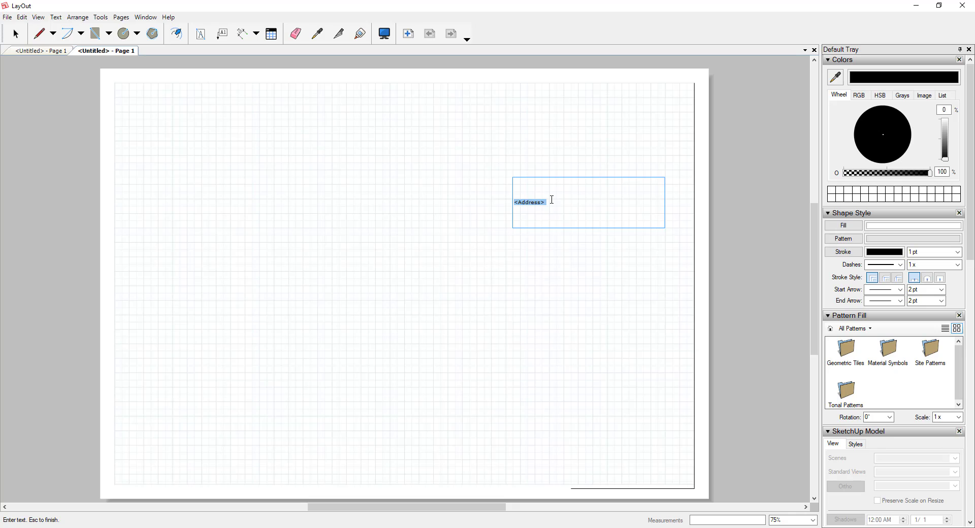
{"action": "left_click", "coordinate": [538, 272]}
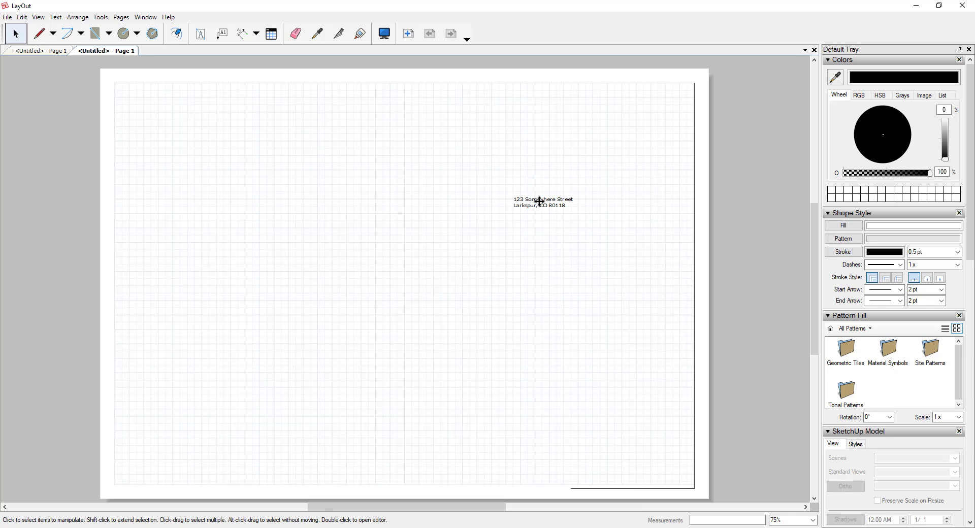
{"action": "left_click", "coordinate": [549, 202]}
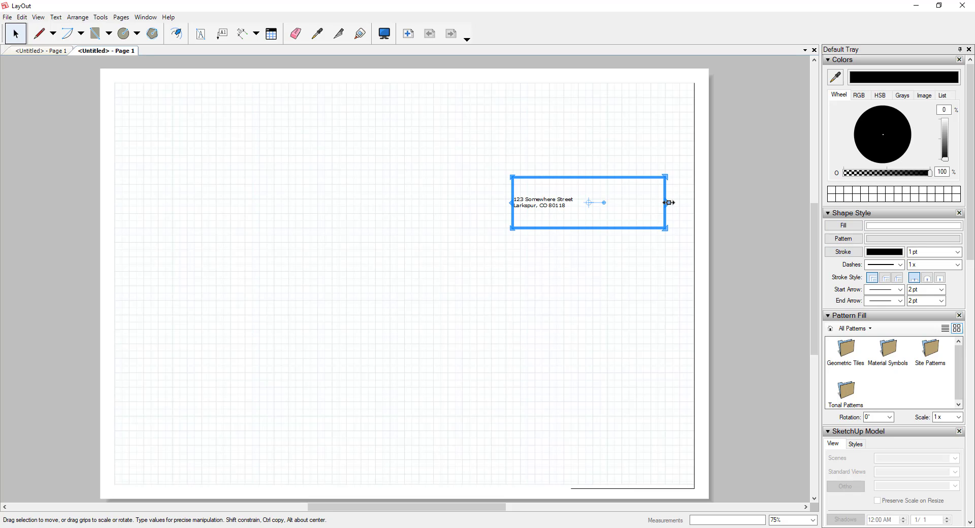
{"action": "left_click_drag", "start_coordinate": [667, 202], "coordinate": [579, 202]}
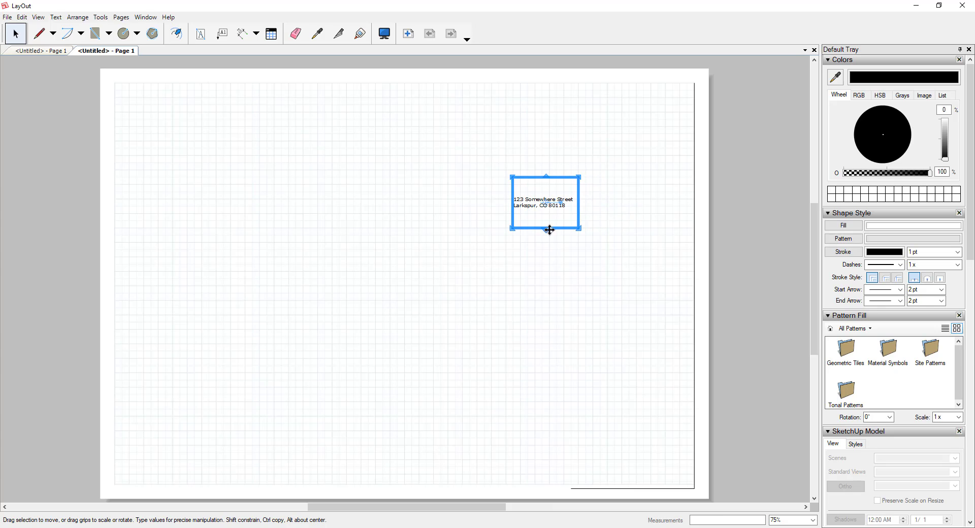
{"action": "left_click_drag", "start_coordinate": [560, 202], "coordinate": [542, 166]}
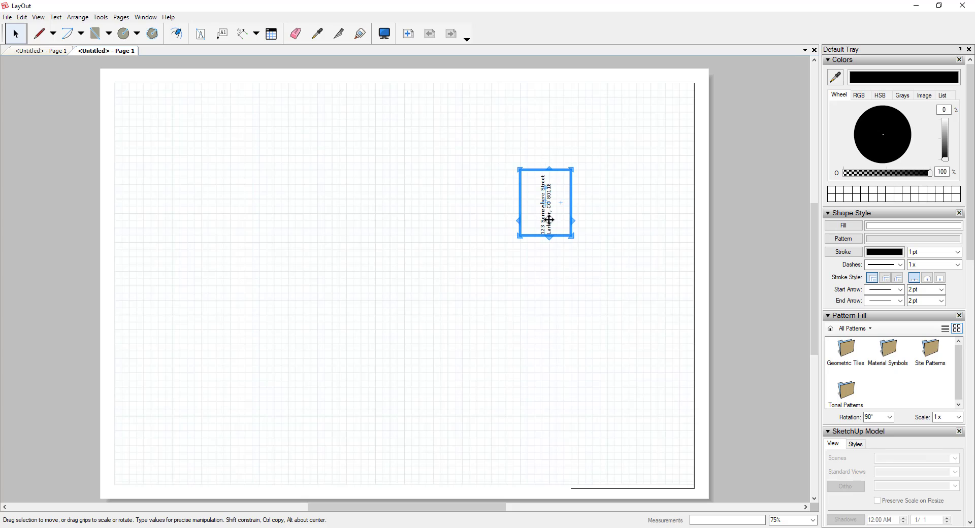
{"action": "left_click_drag", "start_coordinate": [549, 226], "coordinate": [603, 161]}
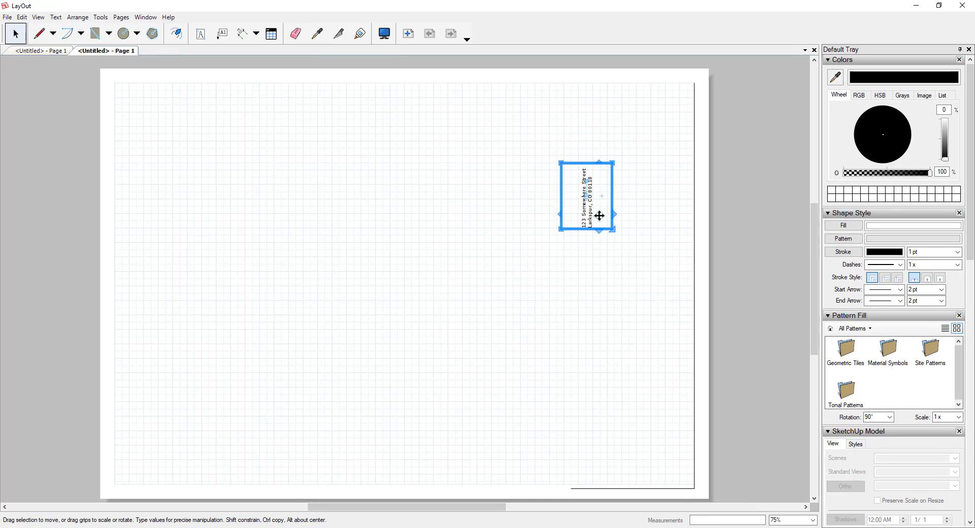
{"action": "left_click_drag", "start_coordinate": [600, 215], "coordinate": [676, 214]}
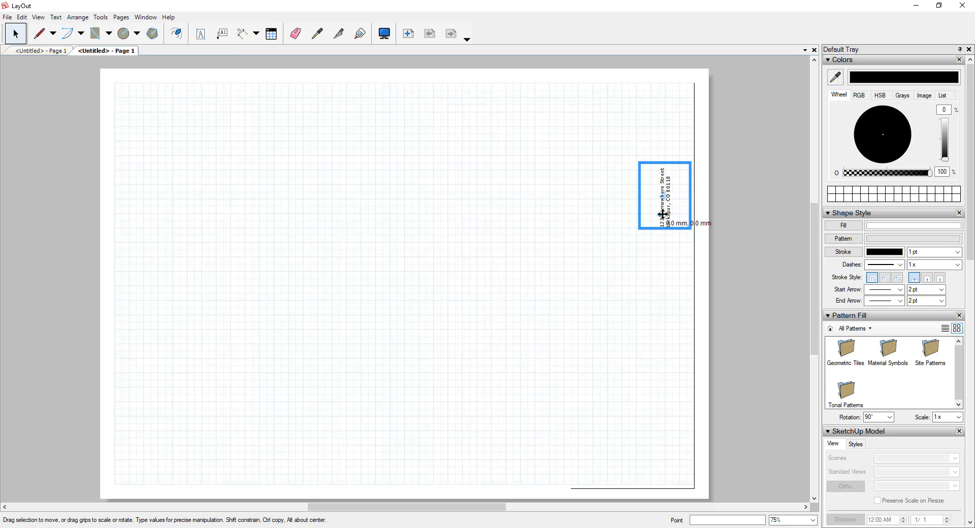
{"action": "left_click", "coordinate": [730, 181]}
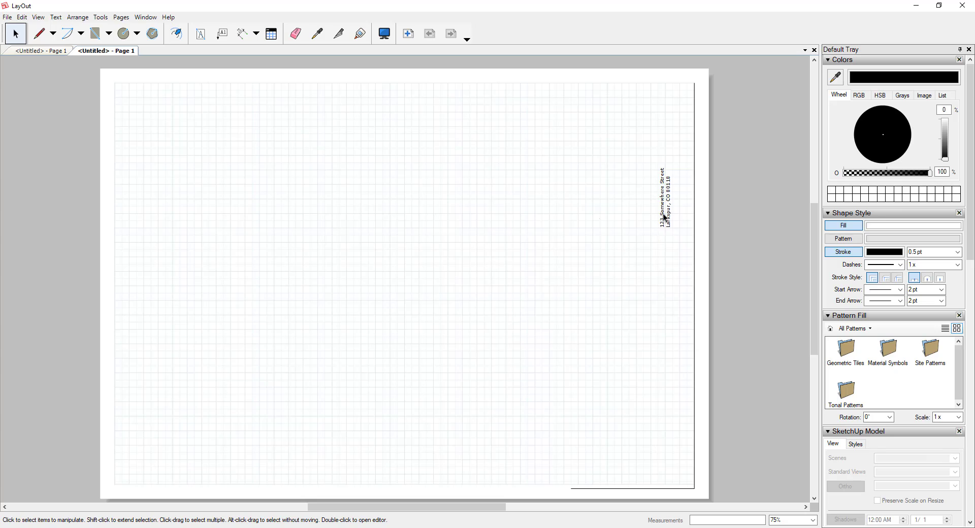
Narrow the vertical address box and nudge a copy of it to the left.
{"action": "left_click", "coordinate": [664, 202]}
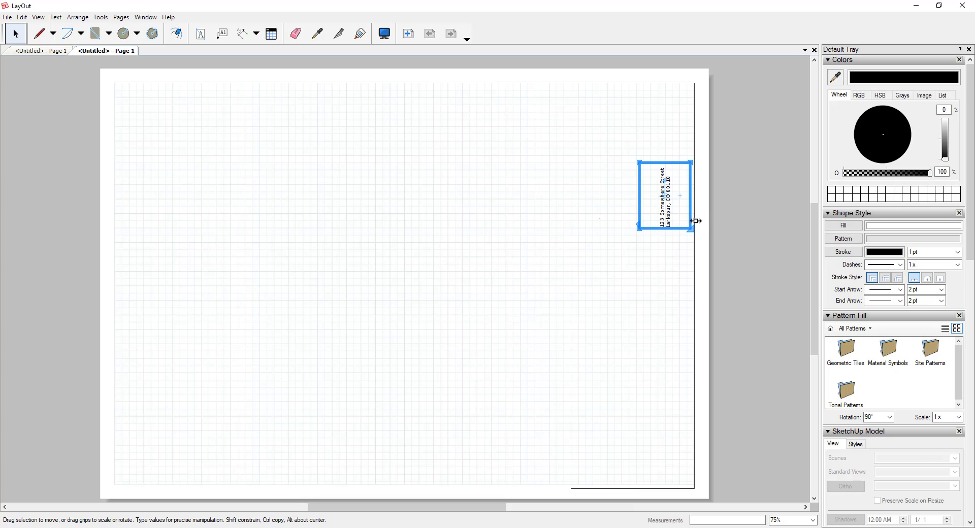
{"action": "mouse_move", "coordinate": [689, 201]}
{"action": "left_mouse_down"}
{"action": "mouse_move", "coordinate": [657, 203]}
{"action": "mouse_move", "coordinate": [661, 213]}
{"action": "mouse_move", "coordinate": [680, 211]}
{"action": "left_mouse_up"}
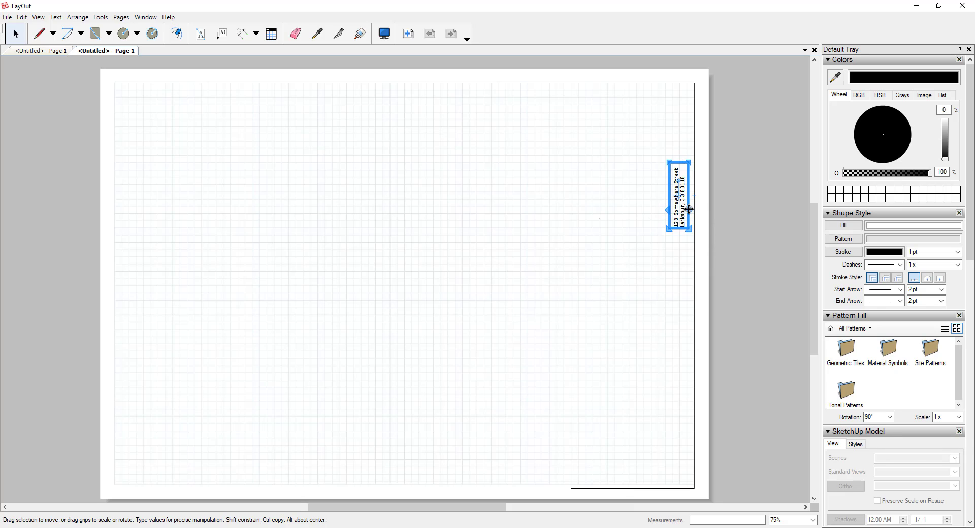
{"action": "key", "text": "Left"}
{"action": "key", "text": "Left"}
{"action": "key", "text": "Left"}
{"action": "key", "text": "Left"}
{"action": "key", "text": "Left"}
{"action": "key", "text": "Left"}
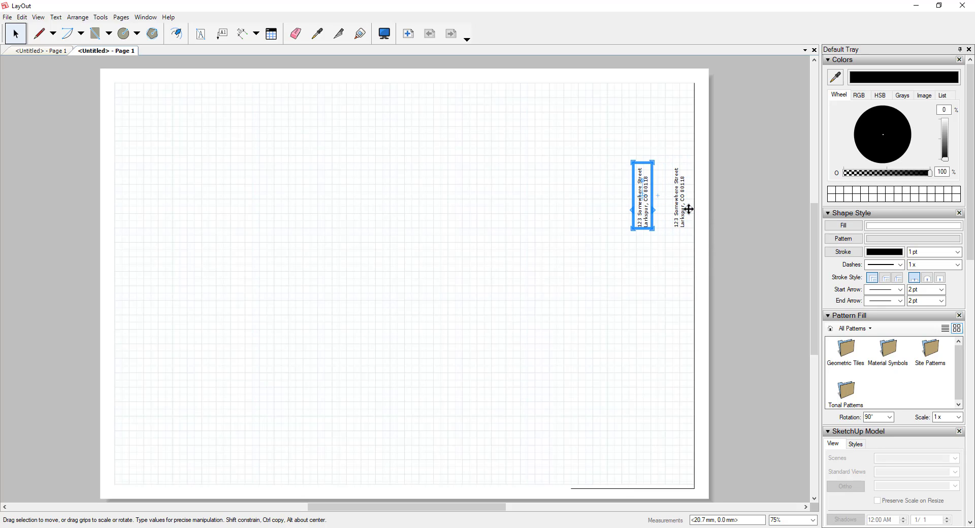
{"action": "key", "text": "Left"}
{"action": "key", "text": "Left"}
{"action": "key", "text": "Left"}
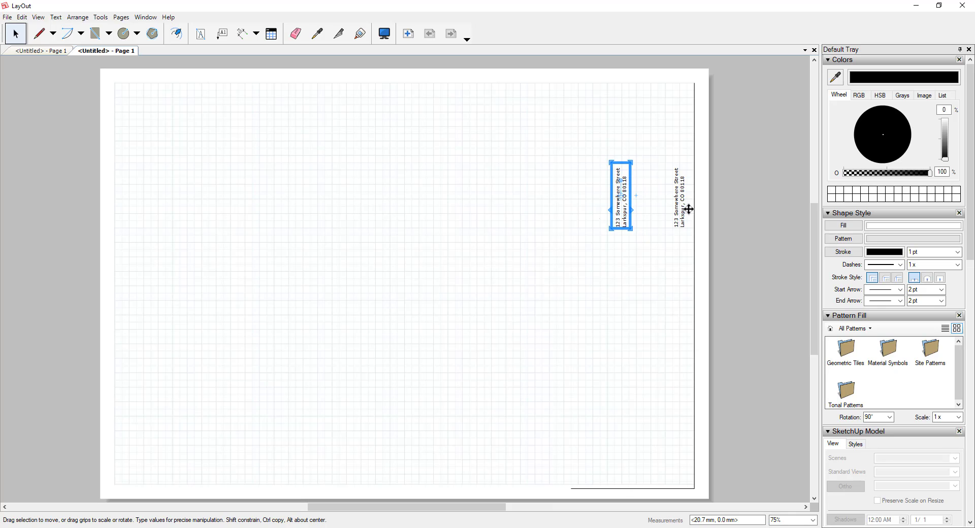
{"action": "key", "text": "Left"}
{"action": "key", "text": "Left"}
{"action": "key", "text": "Left"}
{"action": "key", "text": "Down"}
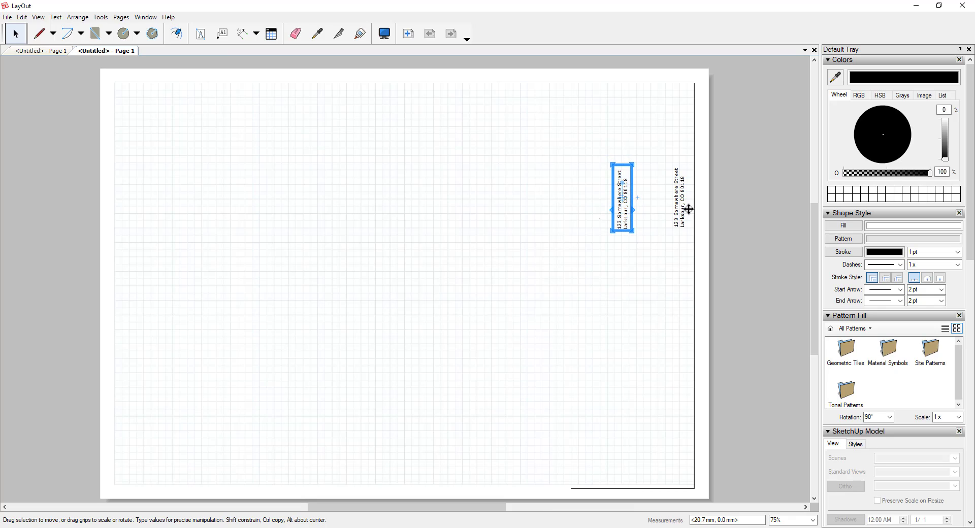
Fine-tune the copy's position so it sits just left of the original address.
{"action": "key", "text": "Left"}
{"action": "key", "text": "Left"}
{"action": "key", "text": "Left"}
{"action": "key", "text": "Left"}
{"action": "key", "text": "Left"}
{"action": "key", "text": "Right"}
{"action": "key", "text": "Right"}
{"action": "key", "text": "Right"}
{"action": "key", "text": "Right"}
{"action": "key", "text": "Right"}
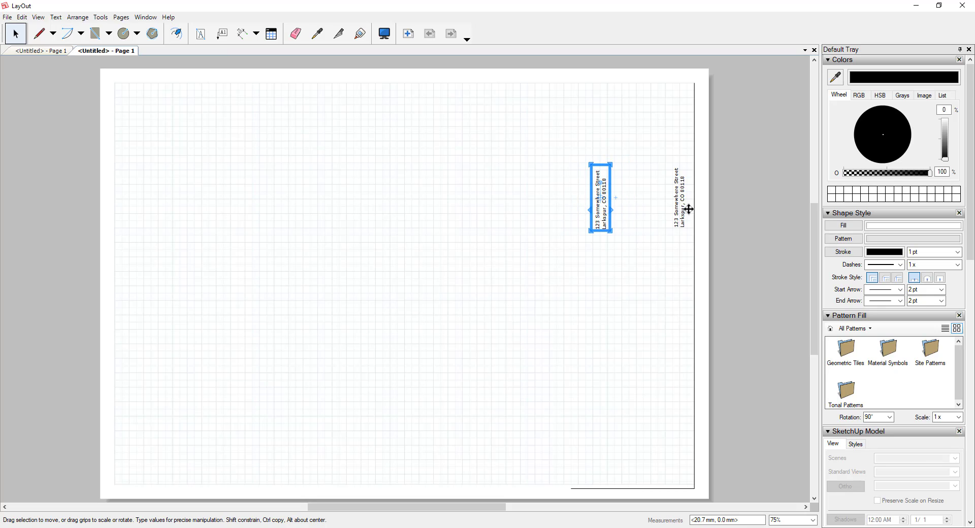
{"action": "key", "text": "Left"}
{"action": "key", "text": "Left"}
{"action": "key", "text": "Left"}
{"action": "key", "text": "Left"}
{"action": "key", "text": "Left"}
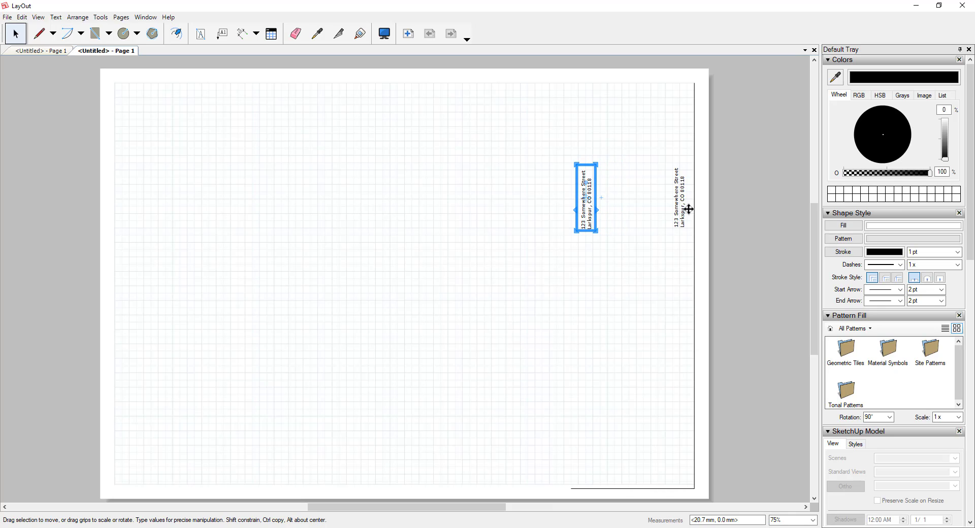
{"action": "key", "text": "Right"}
{"action": "key", "text": "Right"}
{"action": "key", "text": "Right"}
{"action": "key", "text": "Right"}
{"action": "key", "text": "Right"}
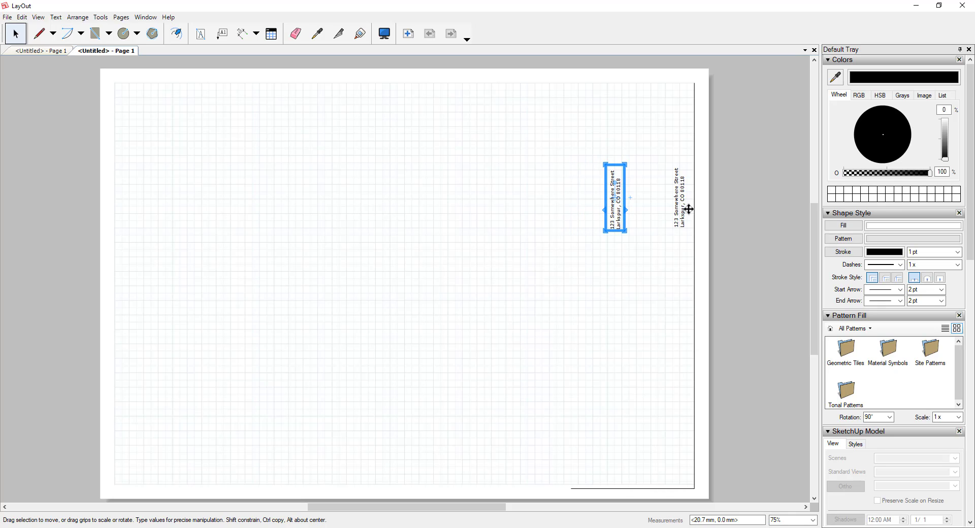
{"action": "key", "text": "Left"}
{"action": "key", "text": "Left"}
{"action": "key", "text": "Left"}
{"action": "key", "text": "Left"}
{"action": "key", "text": "Left"}
{"action": "key", "text": "Left"}
{"action": "key", "text": "Right"}
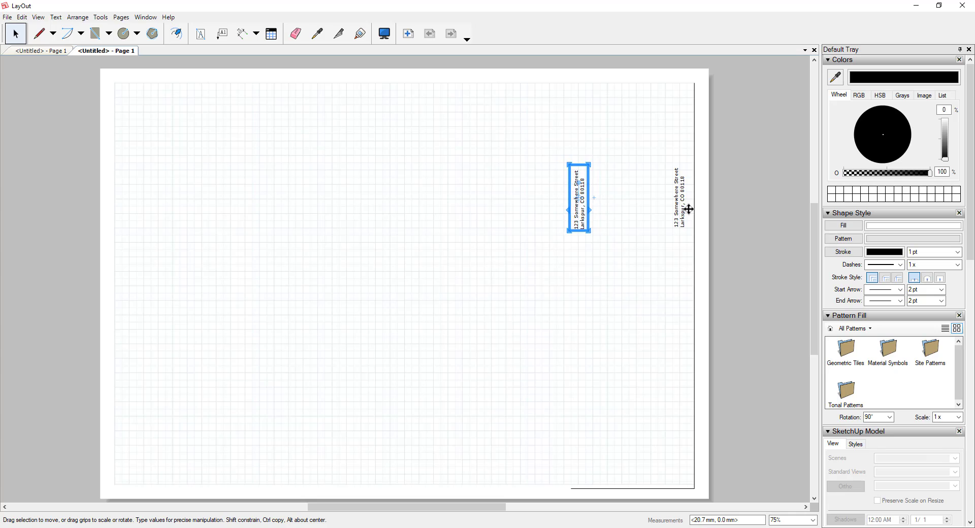
{"action": "key", "text": "Right"}
{"action": "key", "text": "Right"}
{"action": "key", "text": "Right"}
{"action": "key", "text": "Right"}
{"action": "key", "text": "Right"}
{"action": "key", "text": "Left"}
{"action": "key", "text": "Right"}
{"action": "key", "text": "Left"}
{"action": "key", "text": "Left"}
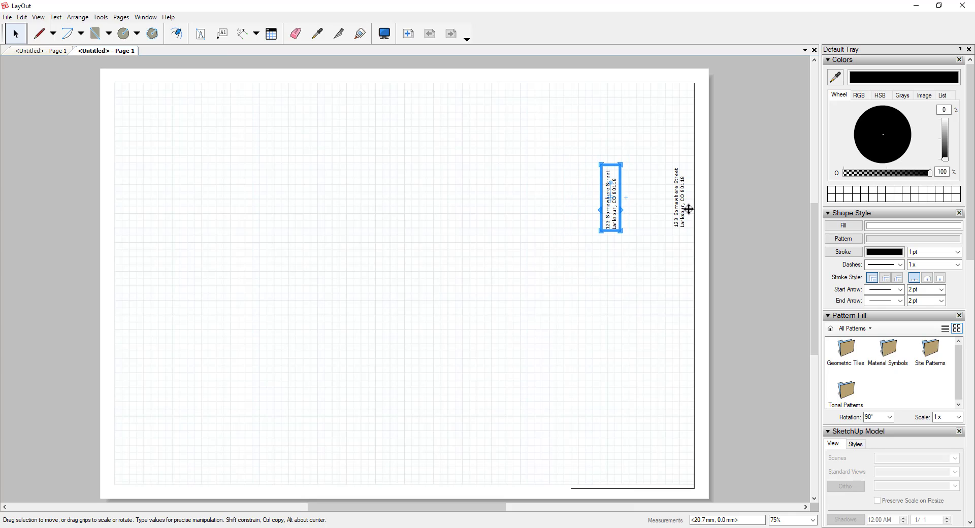
{"action": "key", "text": "Right"}
{"action": "key", "text": "Right"}
{"action": "key", "text": "Right"}
{"action": "key", "text": "Left"}
{"action": "key", "text": "Right"}
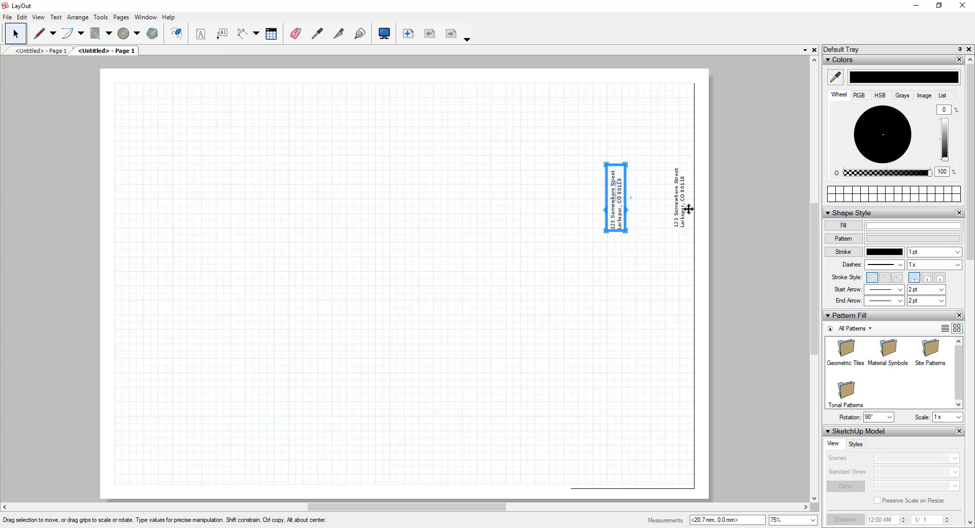
{"action": "key", "text": "Left"}
{"action": "key", "text": "Right"}
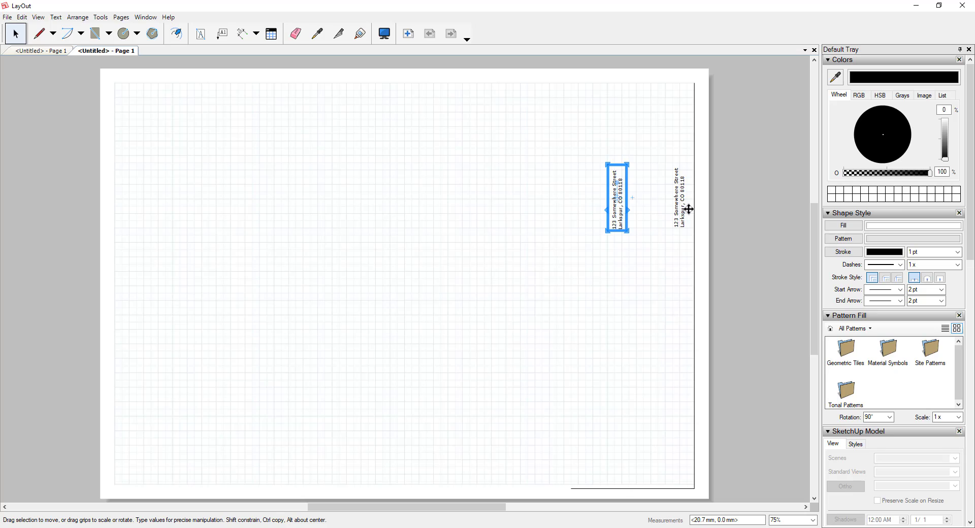
Retype the copy as 'The SketchUp Essentials' and lengthen its text box.
{"action": "double_click", "coordinate": [620, 214]}
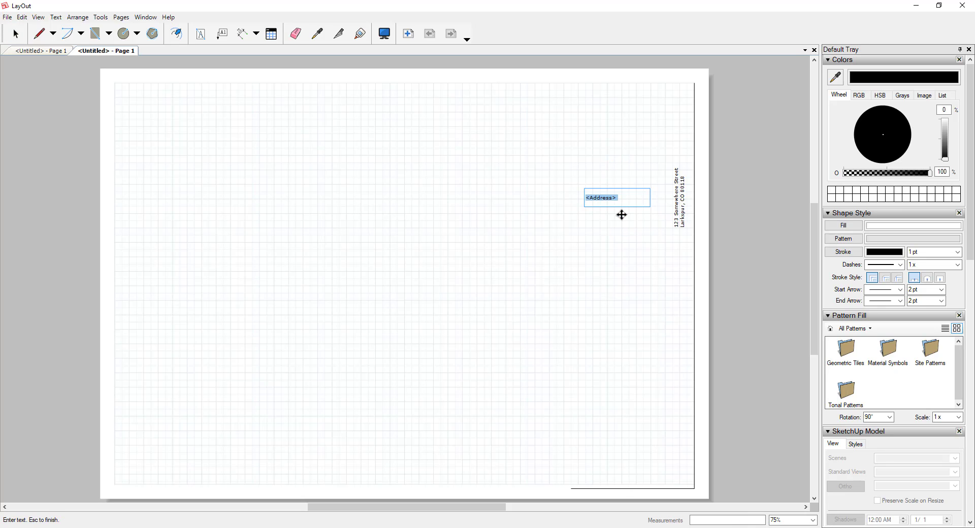
{"action": "type", "text": "The SketchUp Essentals"}
{"action": "key", "text": "BackSpace"}
{"action": "key", "text": "BackSpace"}
{"action": "key", "text": "BackSpace"}
{"action": "type", "text": "ial"}
{"action": "key", "text": "Escape"}
{"action": "left_click", "coordinate": [621, 192]}
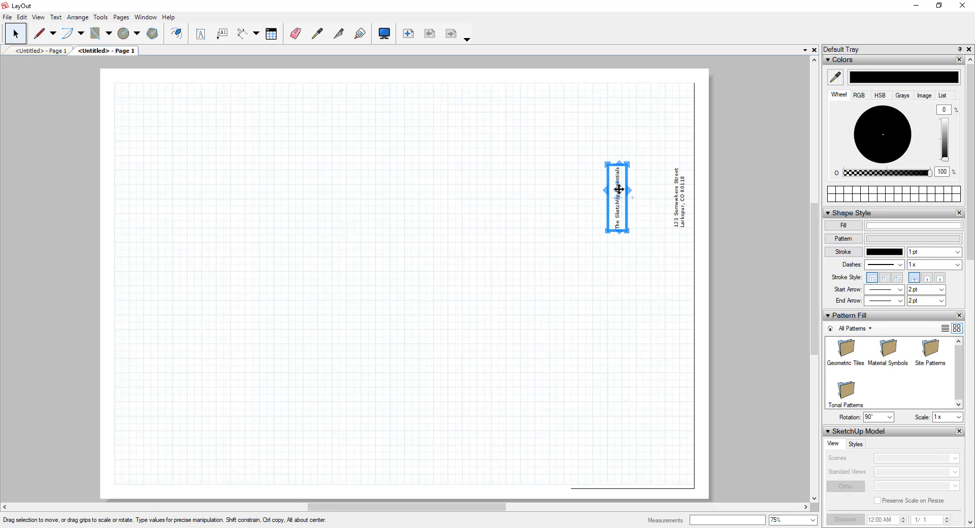
{"action": "left_click_drag", "start_coordinate": [614, 162], "coordinate": [614, 133]}
Set the title's text style to Source Sans Pro Black at 20 pt.
{"action": "scroll", "coordinate": [801, 347], "scroll_direction": "down", "scroll_amount": 1}
{"action": "scroll", "coordinate": [921, 342], "scroll_direction": "down", "scroll_amount": 2}
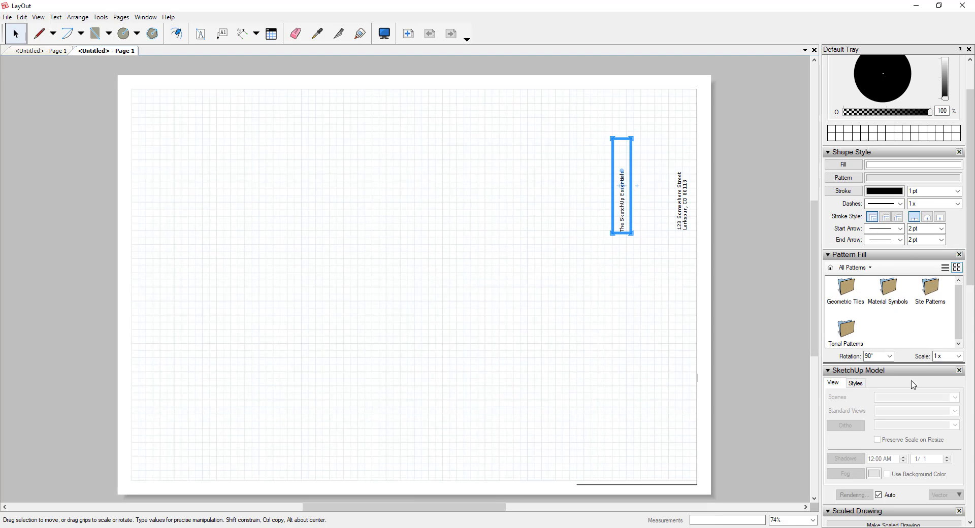
{"action": "scroll", "coordinate": [914, 384], "scroll_direction": "up", "scroll_amount": 2}
{"action": "scroll", "coordinate": [971, 363], "scroll_direction": "down", "scroll_amount": 10}
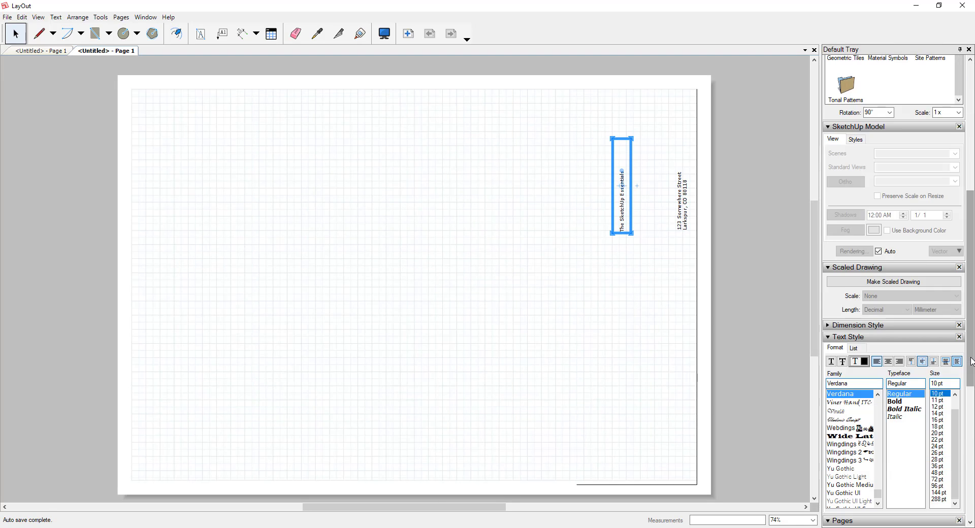
{"action": "scroll", "coordinate": [855, 313], "scroll_direction": "up", "scroll_amount": 6}
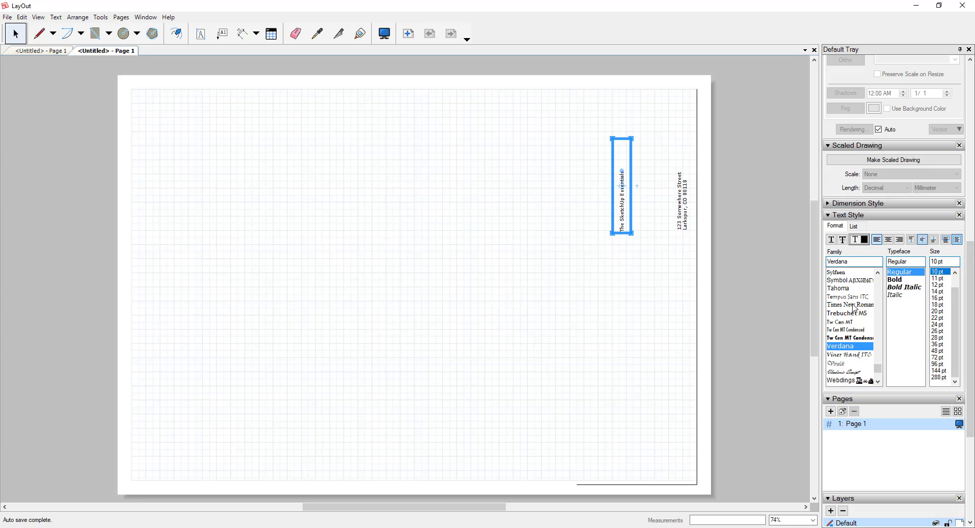
{"action": "left_click", "coordinate": [850, 298]}
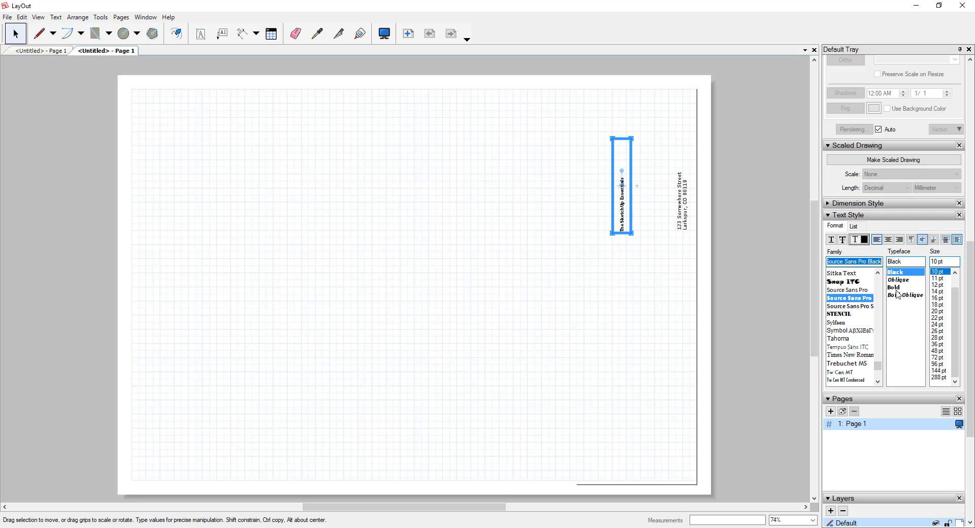
{"action": "key", "text": "Tab"}
{"action": "left_click", "coordinate": [937, 298]}
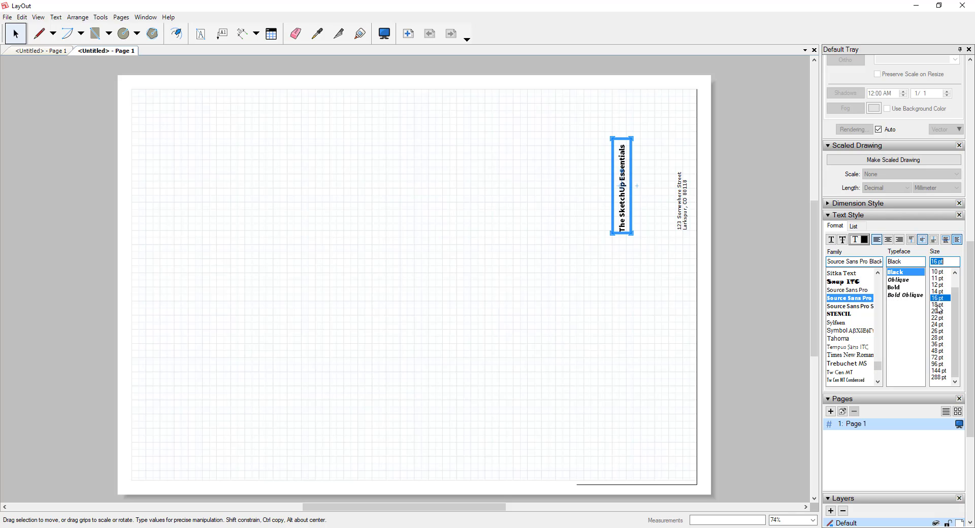
{"action": "left_click", "coordinate": [937, 311]}
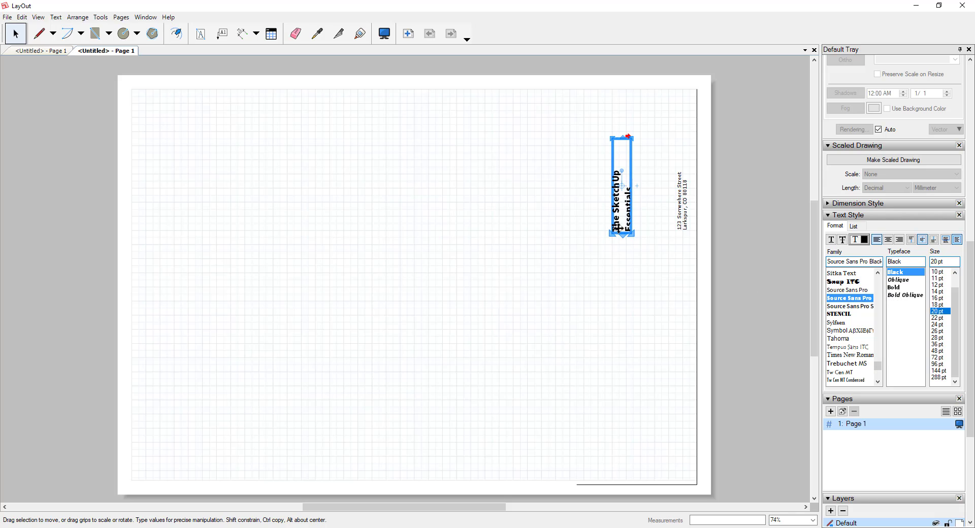
Stretch the title box to fit one line and move it down beside the address.
{"action": "left_click_drag", "start_coordinate": [620, 135], "coordinate": [621, 117]}
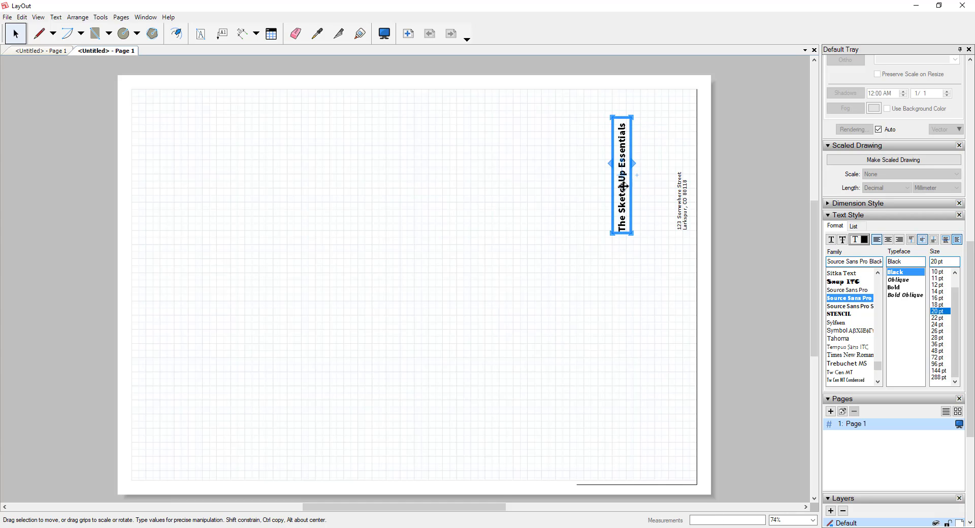
{"action": "left_click_drag", "start_coordinate": [632, 218], "coordinate": [666, 267]}
{"action": "left_click", "coordinate": [686, 219]}
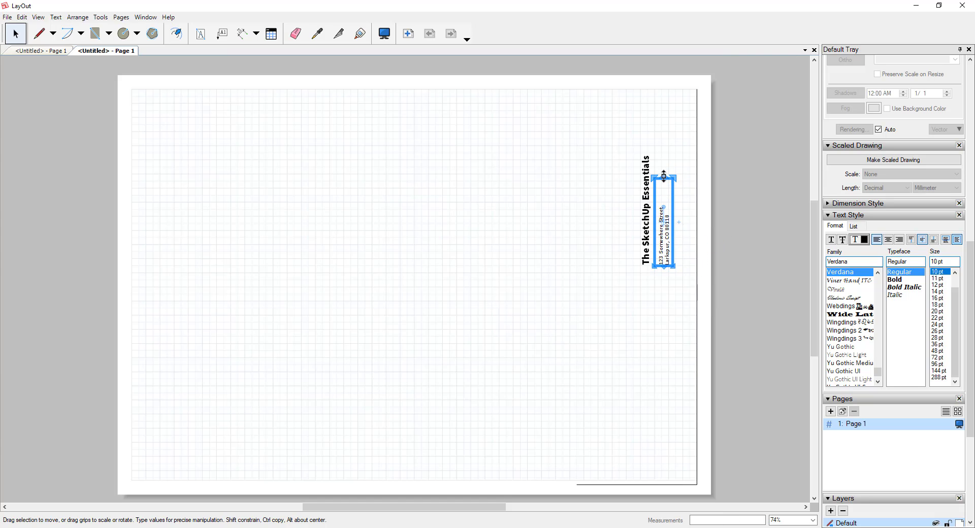
Set the address text to 14 pt and resize its box to sit snugly beside the title.
{"action": "left_click_drag", "start_coordinate": [664, 177], "coordinate": [663, 152]}
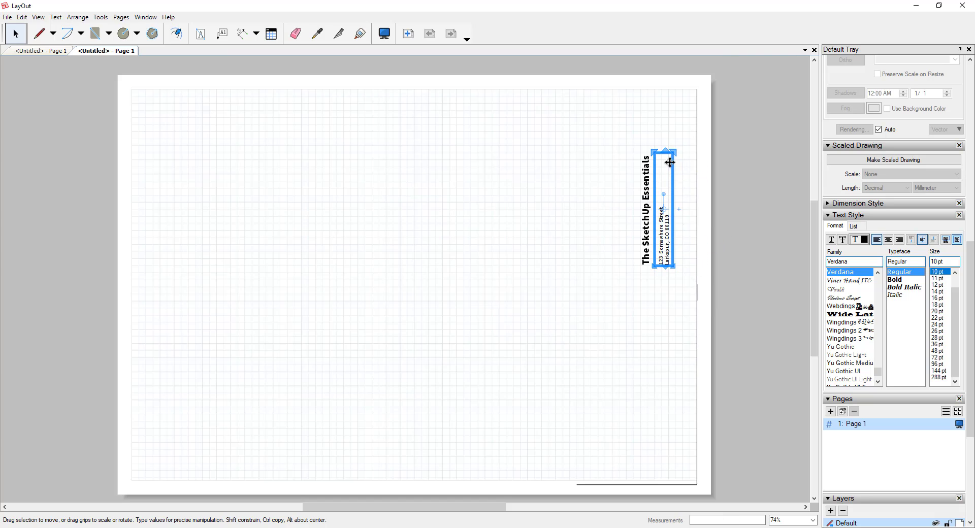
{"action": "left_click", "coordinate": [937, 298]}
{"action": "left_click", "coordinate": [937, 291]}
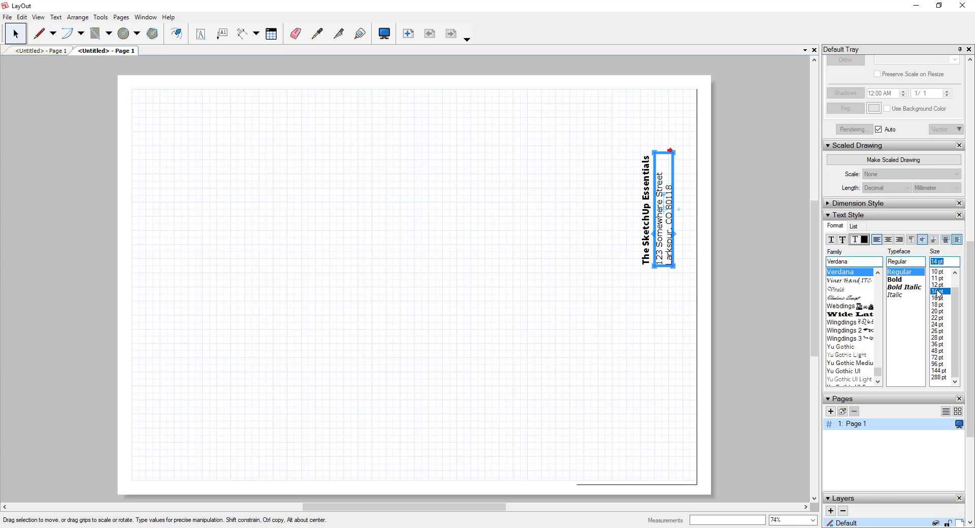
{"action": "left_click", "coordinate": [660, 242]}
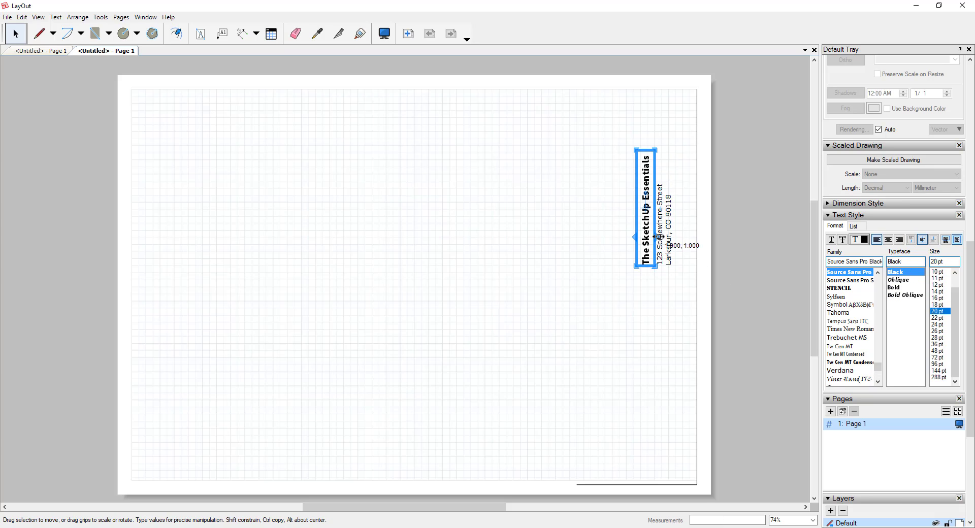
{"action": "left_click_drag", "start_coordinate": [663, 257], "coordinate": [668, 246]}
{"action": "left_click_drag", "start_coordinate": [672, 157], "coordinate": [701, 238]}
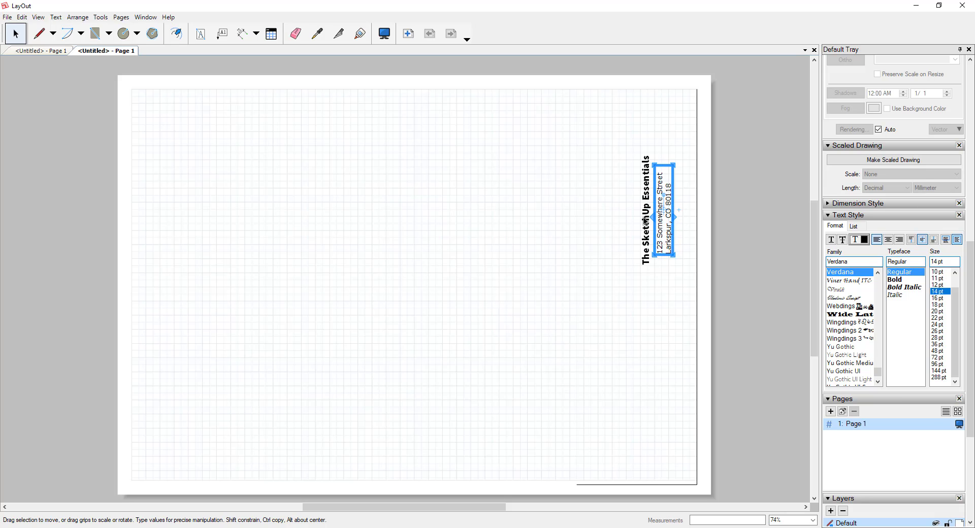
{"action": "left_click", "coordinate": [767, 241]}
{"action": "scroll", "coordinate": [686, 239], "scroll_direction": "down", "scroll_amount": 1}
{"action": "scroll", "coordinate": [685, 226], "scroll_direction": "up", "scroll_amount": 1}
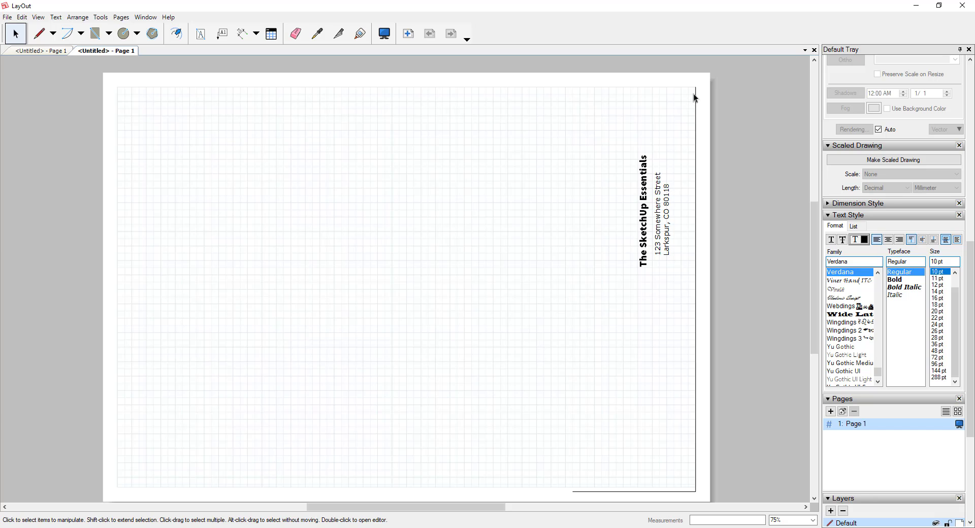
Add a text box in the lower-right page corner containing the <PageNumber> auto-text.
{"action": "scroll", "coordinate": [697, 193], "scroll_direction": "down", "scroll_amount": 1}
{"action": "scroll", "coordinate": [700, 470], "scroll_direction": "up", "scroll_amount": 2}
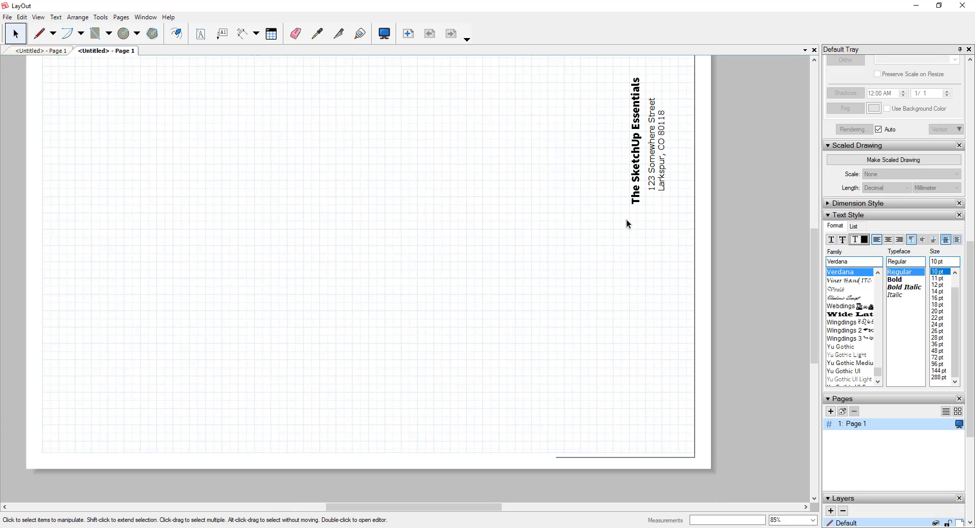
{"action": "left_click", "coordinate": [200, 34]}
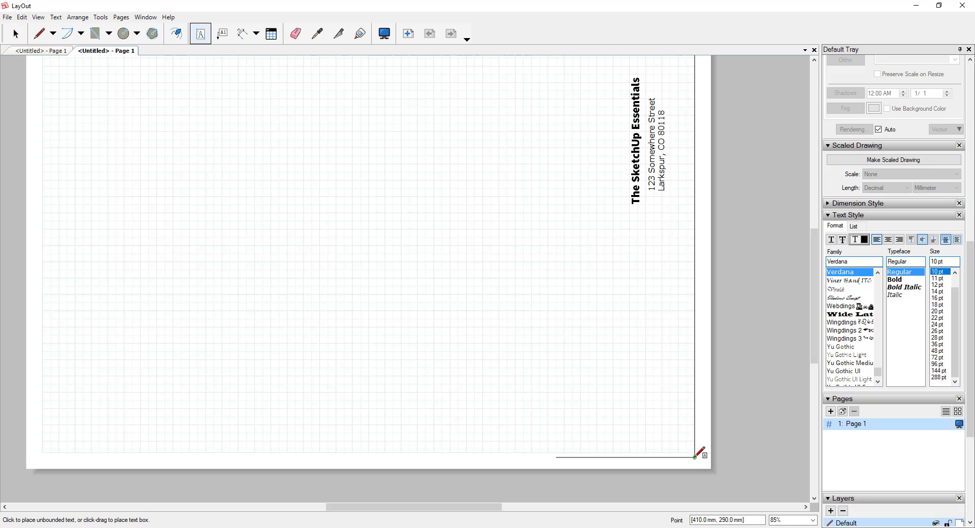
{"action": "left_click_drag", "start_coordinate": [694, 457], "coordinate": [613, 424]}
{"action": "key", "text": "Escape"}
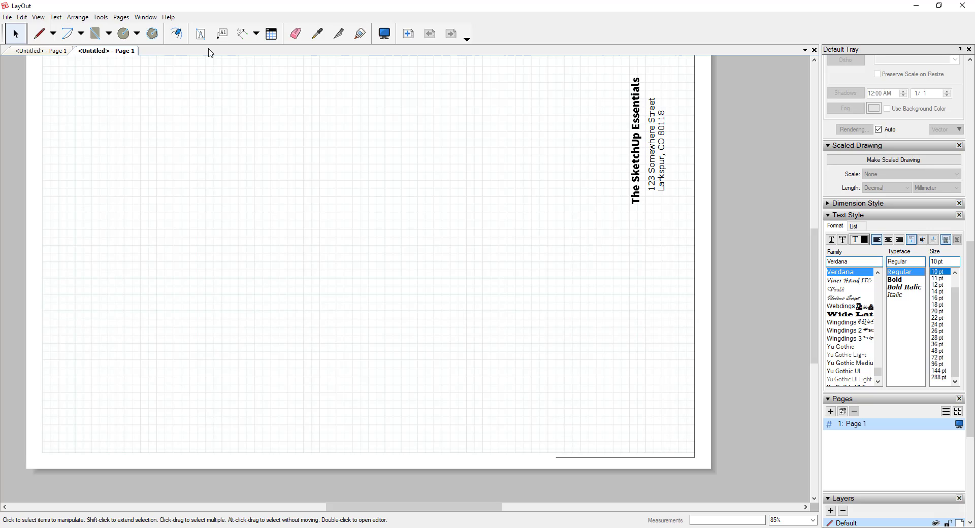
{"action": "left_click", "coordinate": [201, 34]}
{"action": "left_click_drag", "start_coordinate": [695, 458], "coordinate": [613, 424]}
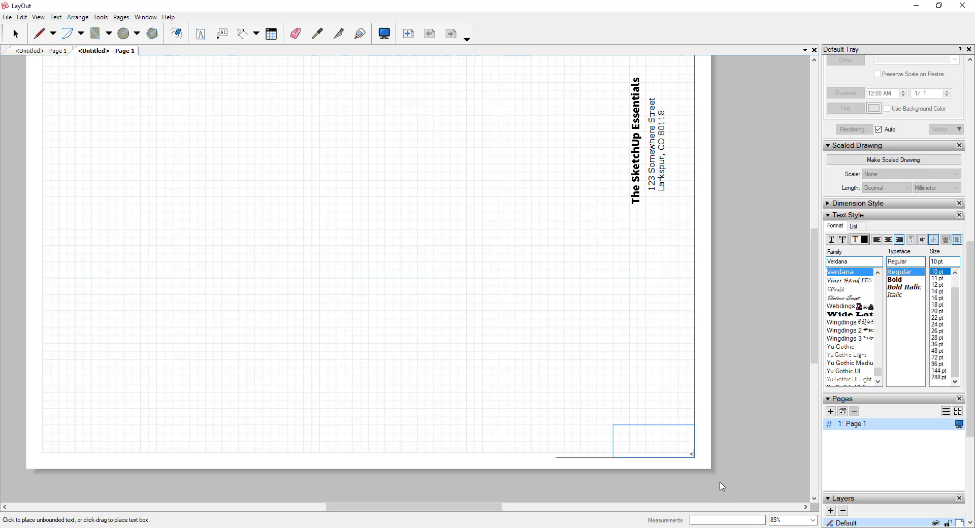
{"action": "type", "text": "<PageNumber>"}
{"action": "key", "text": "Escape"}
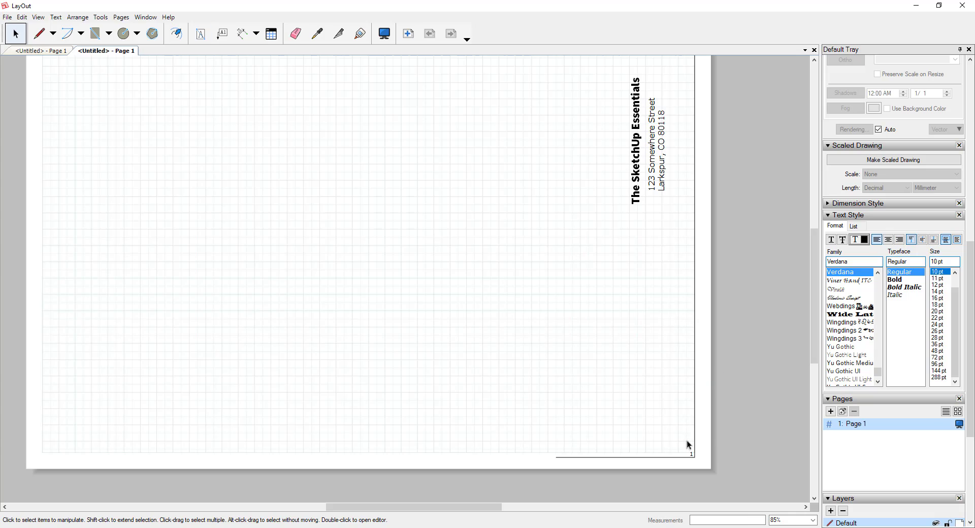
Centre the page number vertically and horizontally within its text box.
{"action": "left_click", "coordinate": [687, 446]}
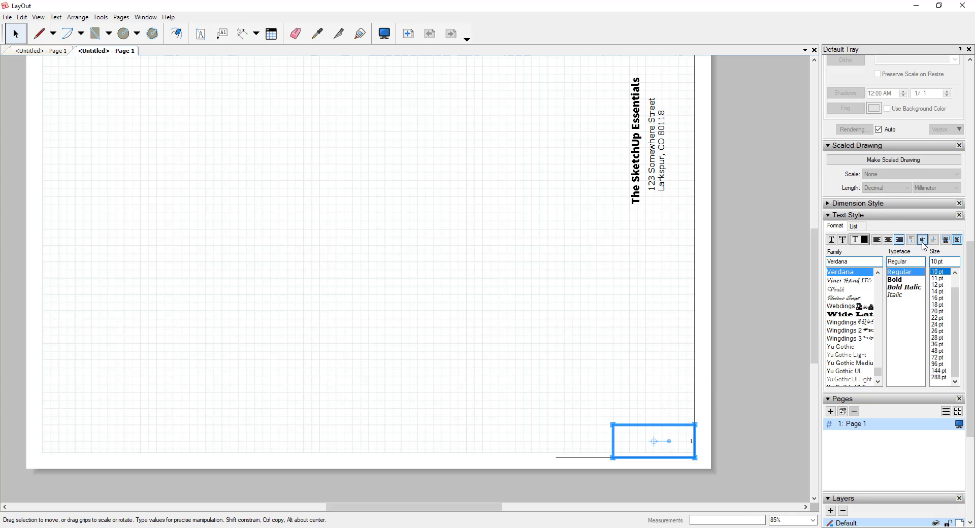
{"action": "left_click", "coordinate": [923, 239]}
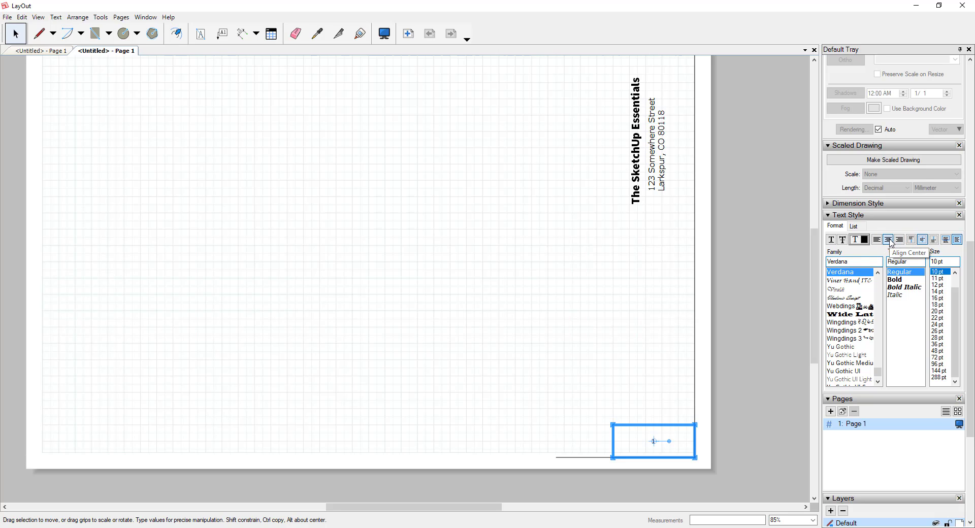
{"action": "left_click", "coordinate": [888, 240]}
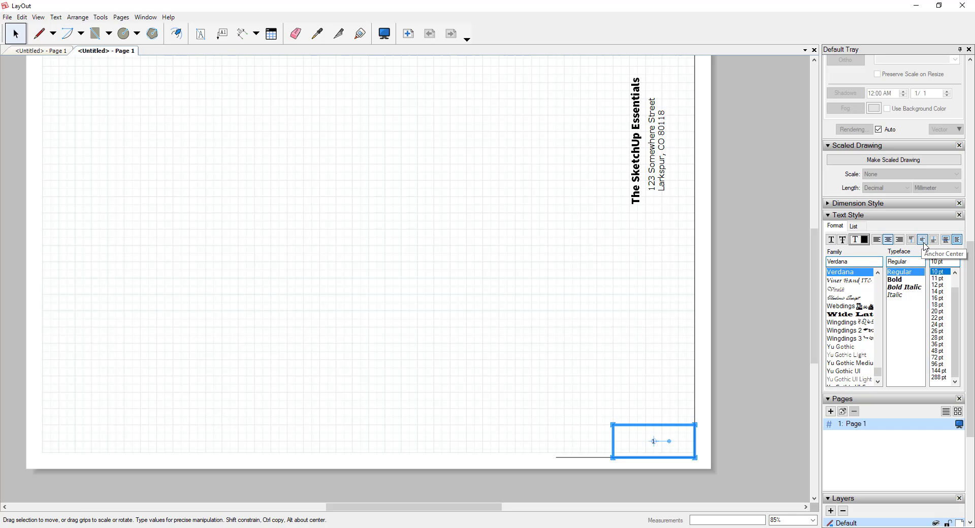
{"action": "left_click", "coordinate": [767, 382]}
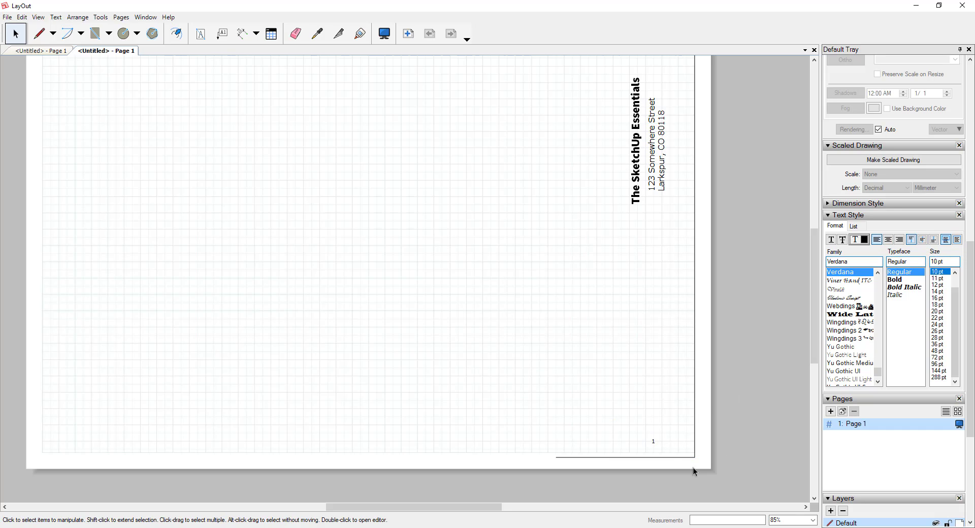
{"action": "left_click", "coordinate": [665, 443]}
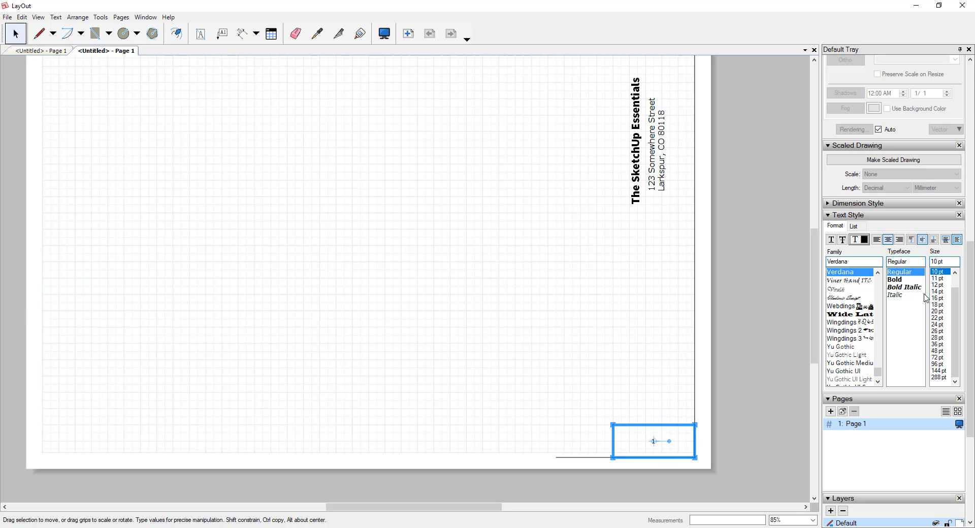
Set the page number's typeface to bold Verdana at 22 pt.
{"action": "left_click", "coordinate": [900, 280]}
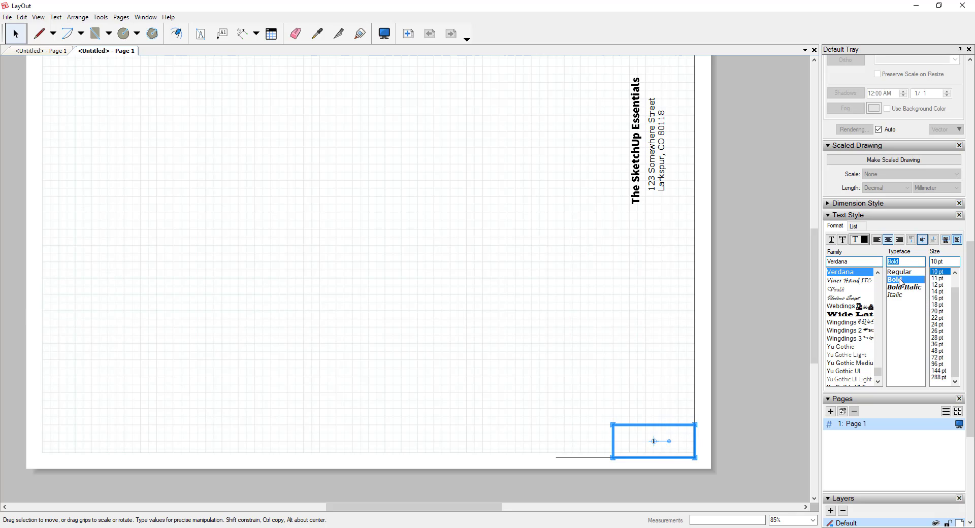
{"action": "left_click_drag", "start_coordinate": [938, 293], "coordinate": [940, 329]}
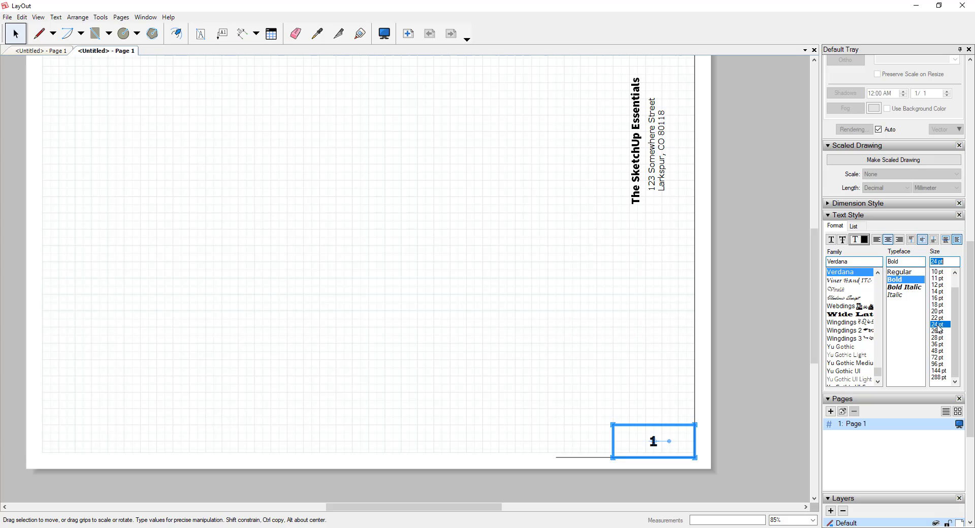
{"action": "left_click", "coordinate": [938, 318]}
{"action": "left_click", "coordinate": [761, 361]}
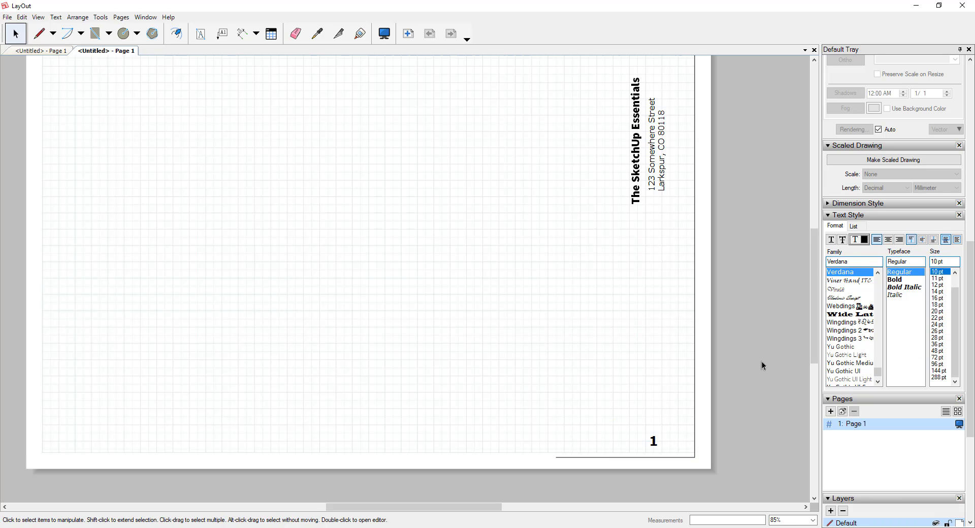
{"action": "left_click", "coordinate": [653, 439]}
{"action": "left_click", "coordinate": [766, 369]}
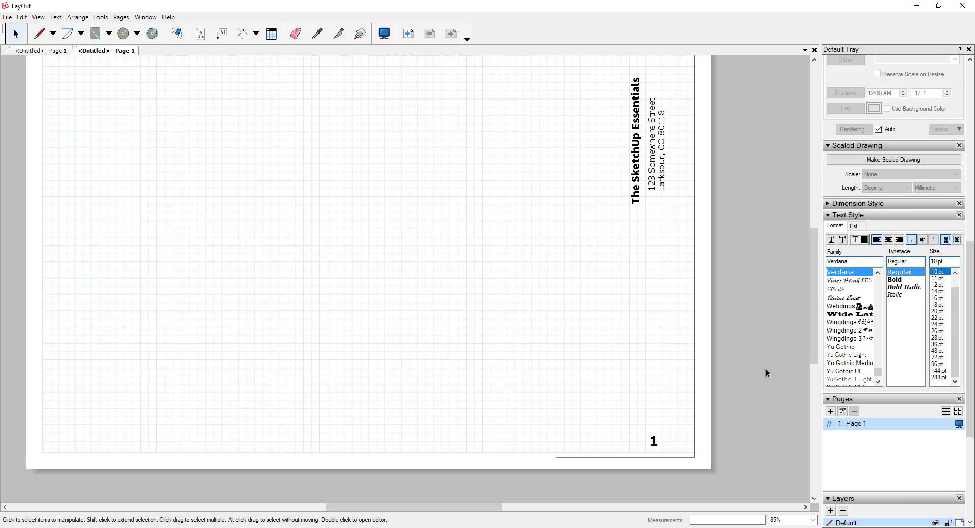
{"action": "left_click", "coordinate": [668, 440]}
{"action": "double_click", "coordinate": [681, 441]}
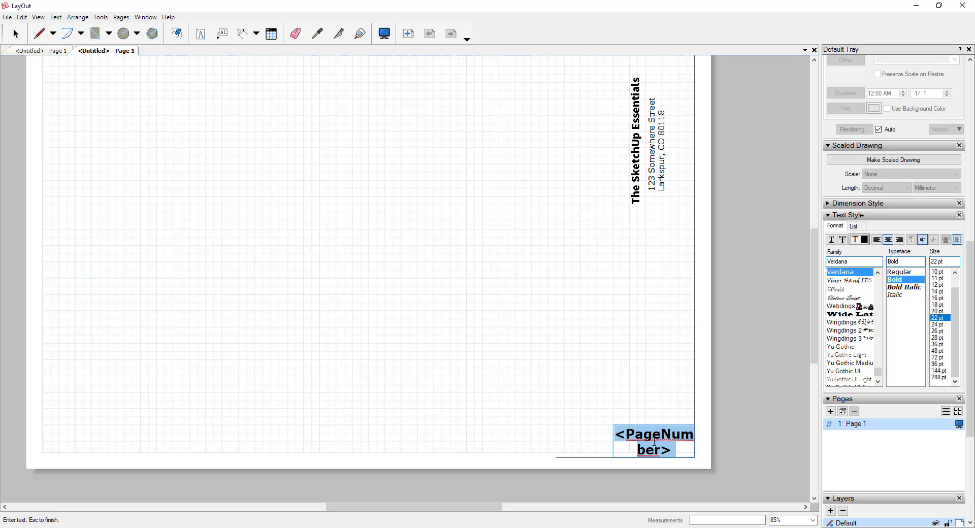
{"action": "left_click", "coordinate": [807, 390]}
{"action": "left_click", "coordinate": [7, 17]}
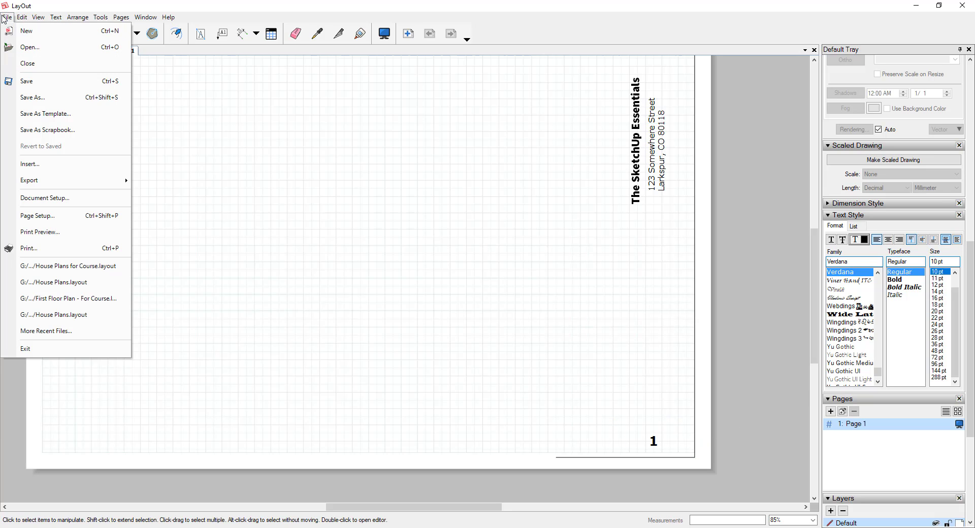
{"action": "left_click", "coordinate": [51, 198]}
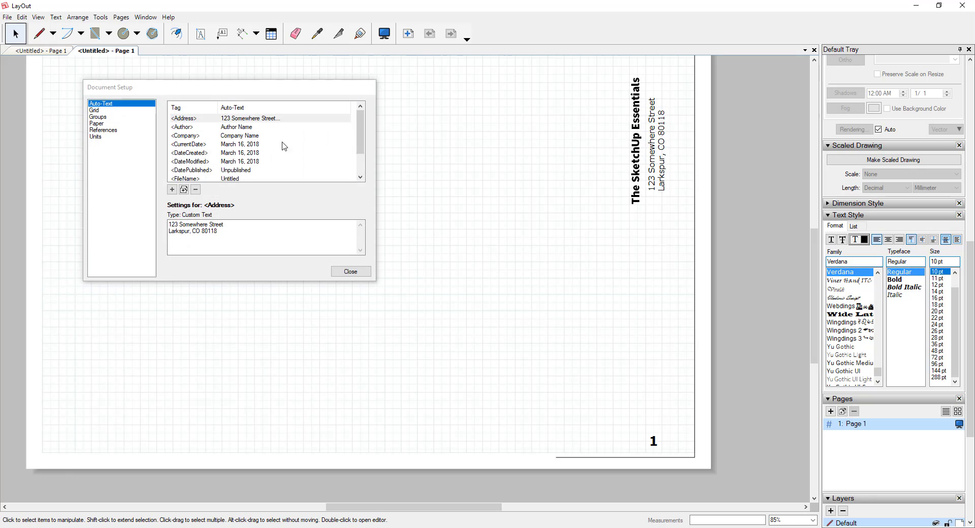
{"action": "left_click_drag", "start_coordinate": [359, 145], "coordinate": [203, 167]}
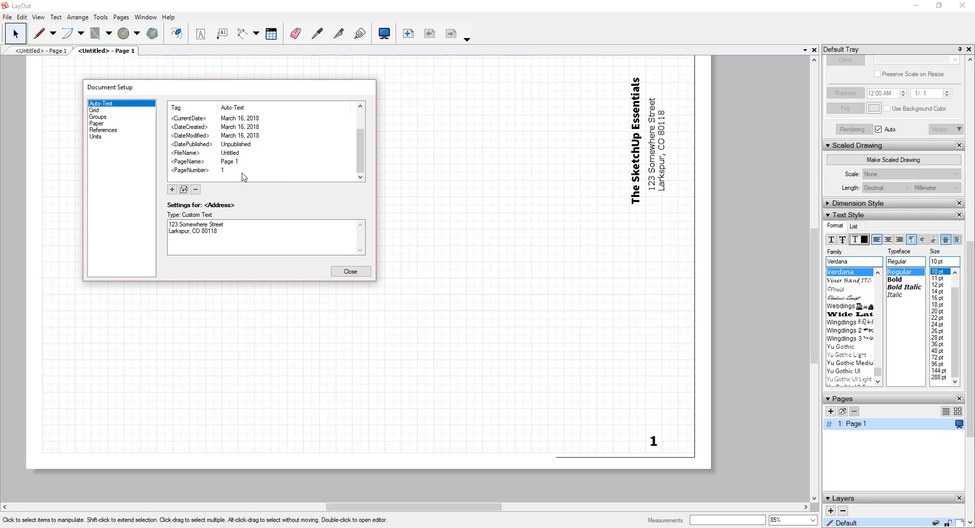
{"action": "left_click", "coordinate": [351, 271]}
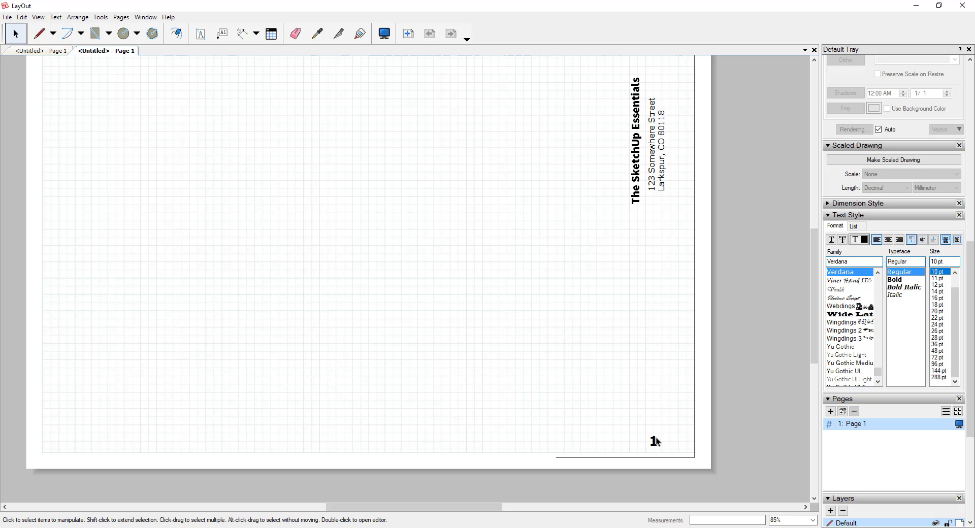
Change the bottom-right label's auto-text to <PageName>.
{"action": "double_click", "coordinate": [655, 440]}
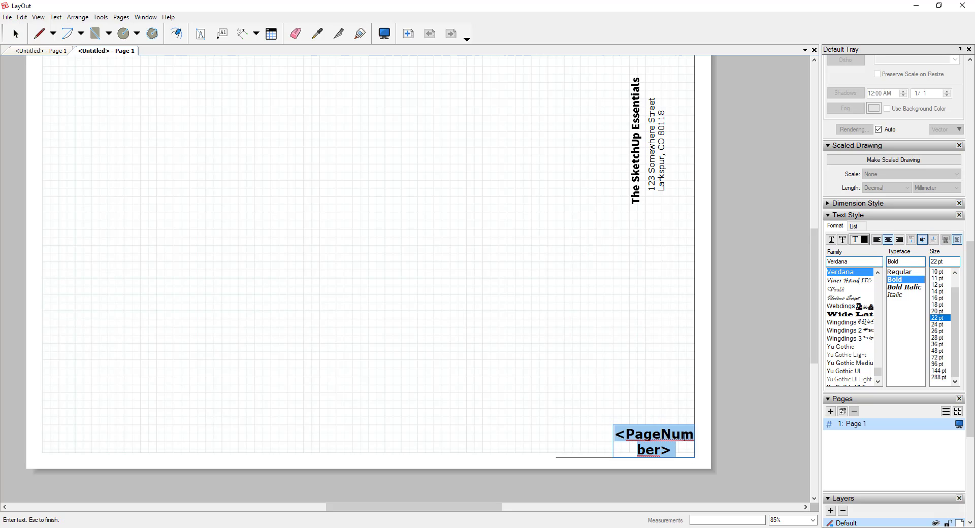
{"action": "type", "text": "<PageName>"}
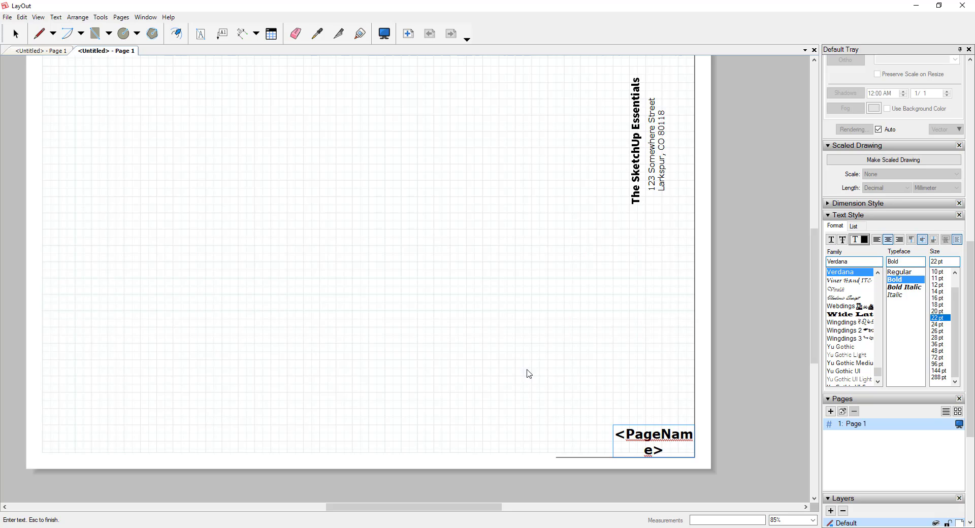
{"action": "key", "text": "Escape"}
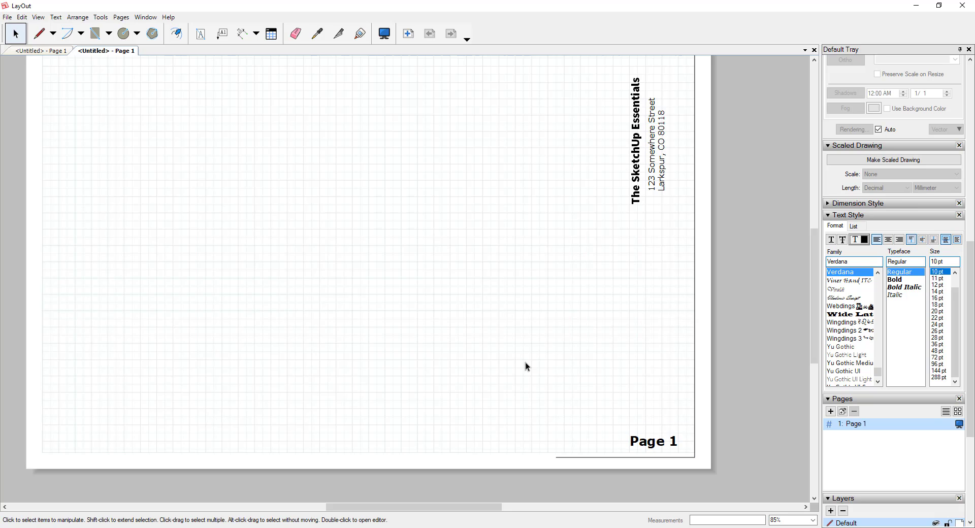
Rename the page to 'A1.01 - Floor Plan'.
{"action": "double_click", "coordinate": [851, 423]}
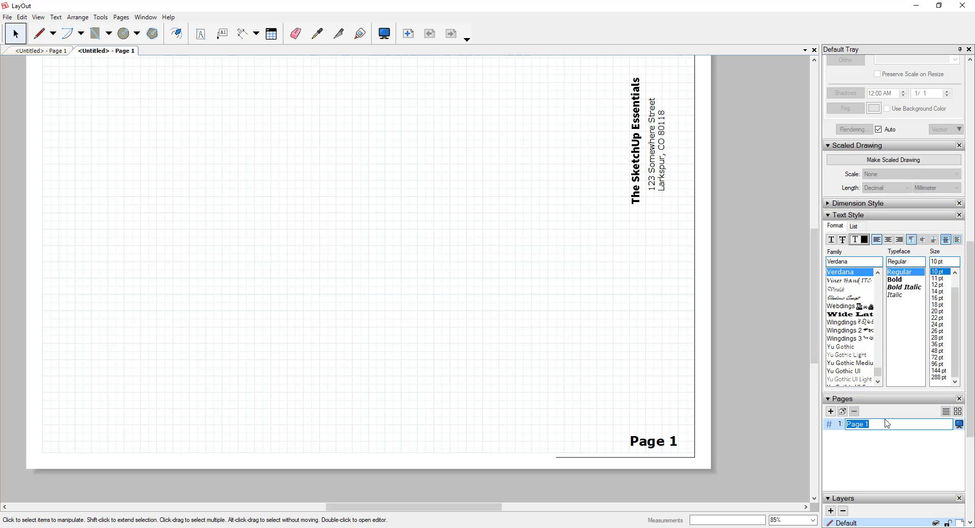
{"action": "type", "text": "A1.01 - Floor Plan"}
{"action": "key", "text": "Return"}
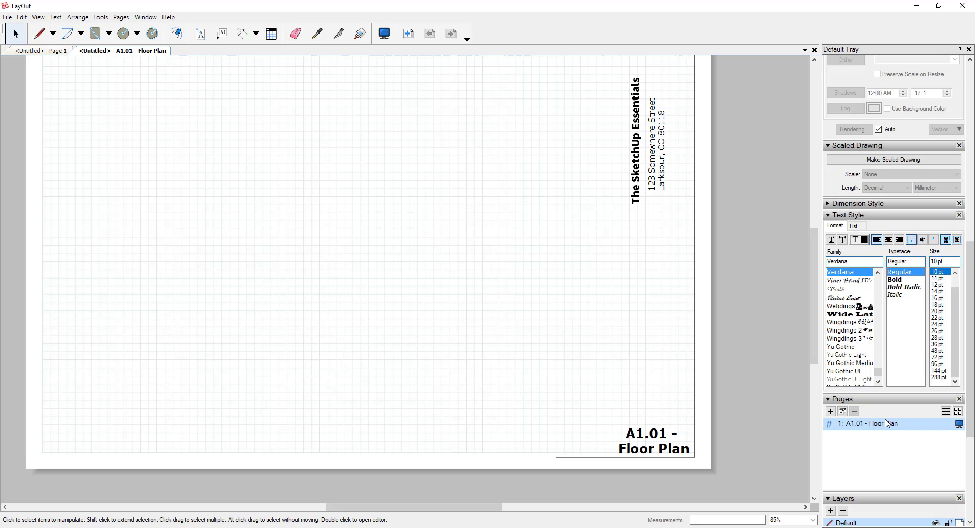
Edit the label's auto-text to A<PageNumber>.01 so it displays A1.01.
{"action": "left_click", "coordinate": [654, 432]}
{"action": "left_click", "coordinate": [654, 432]}
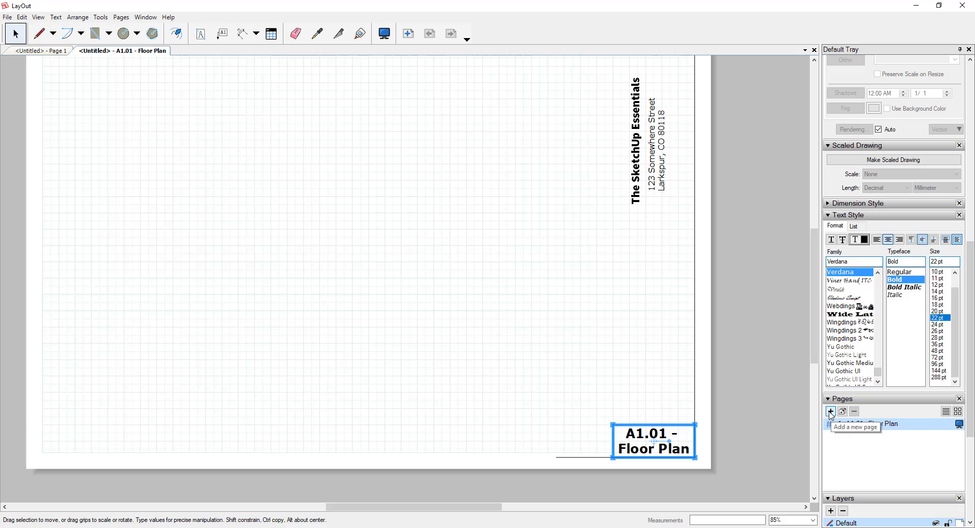
{"action": "scroll", "coordinate": [830, 413], "scroll_direction": "down", "scroll_amount": 2}
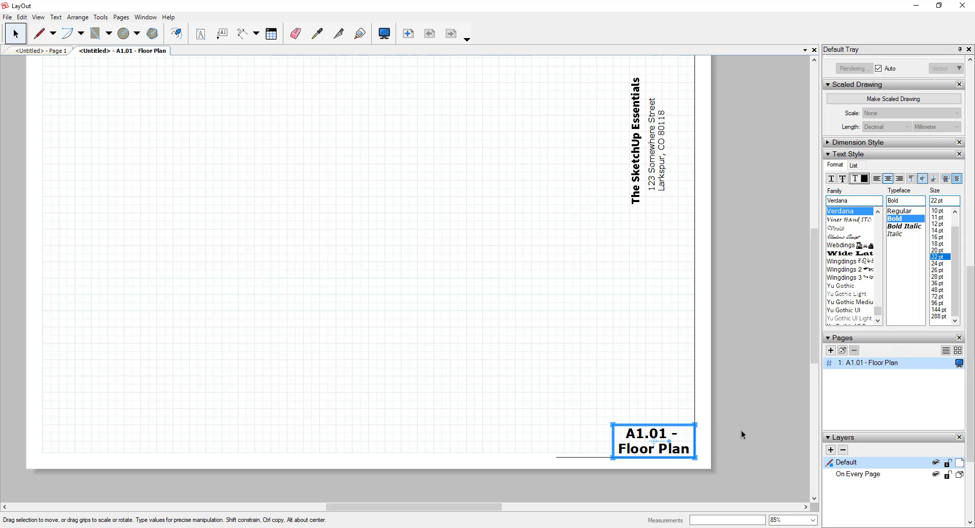
{"action": "left_click", "coordinate": [774, 435]}
{"action": "left_click", "coordinate": [669, 432]}
{"action": "double_click", "coordinate": [617, 434]}
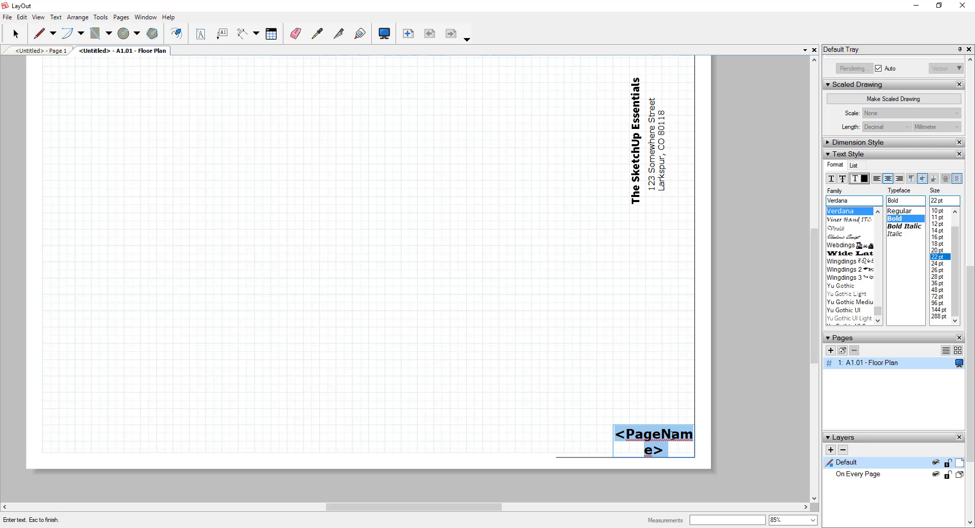
{"action": "left_click", "coordinate": [617, 434]}
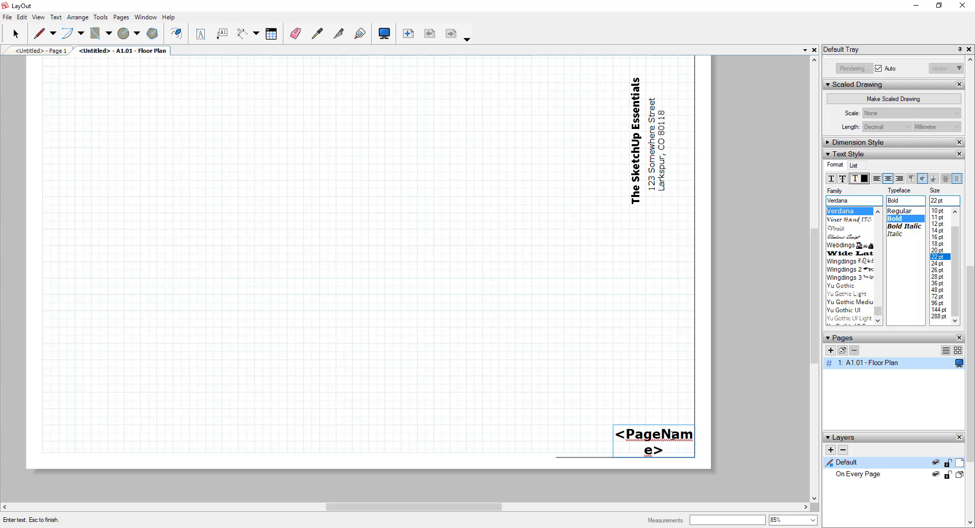
{"action": "left_click_drag", "start_coordinate": [660, 434], "coordinate": [653, 450]}
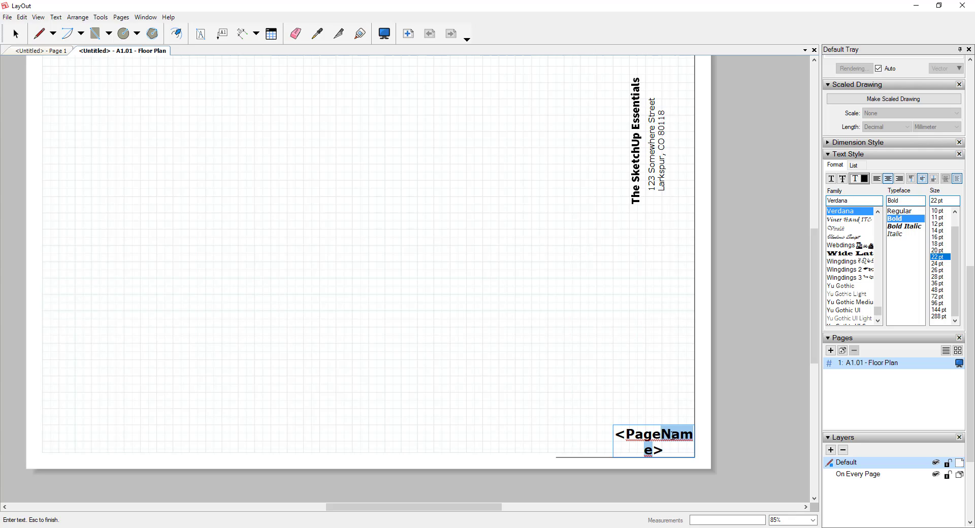
{"action": "type", "text": "Number"}
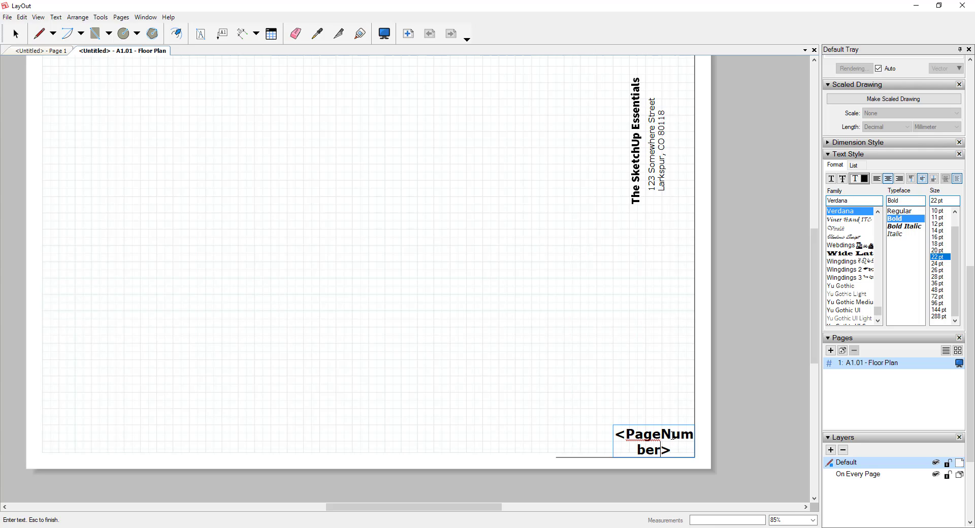
{"action": "type", "text": "A"}
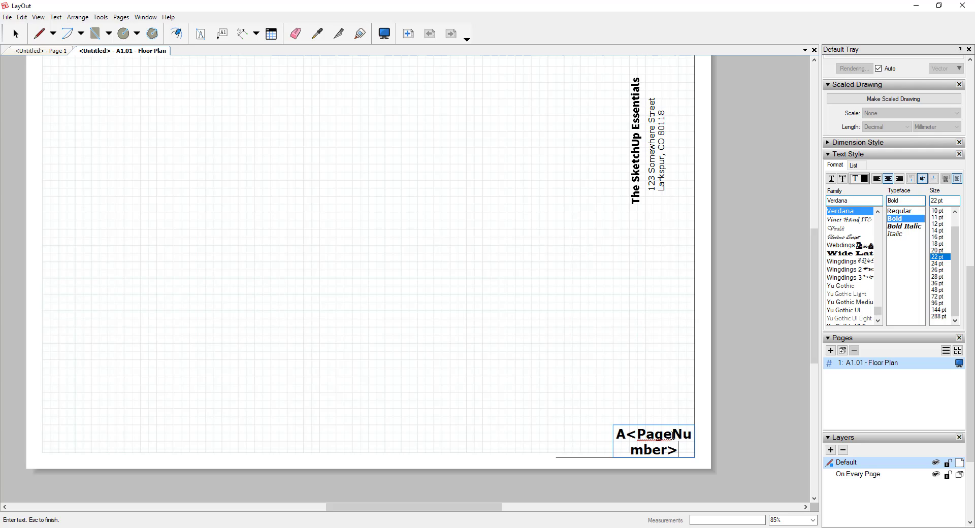
{"action": "type", "text": ".01"}
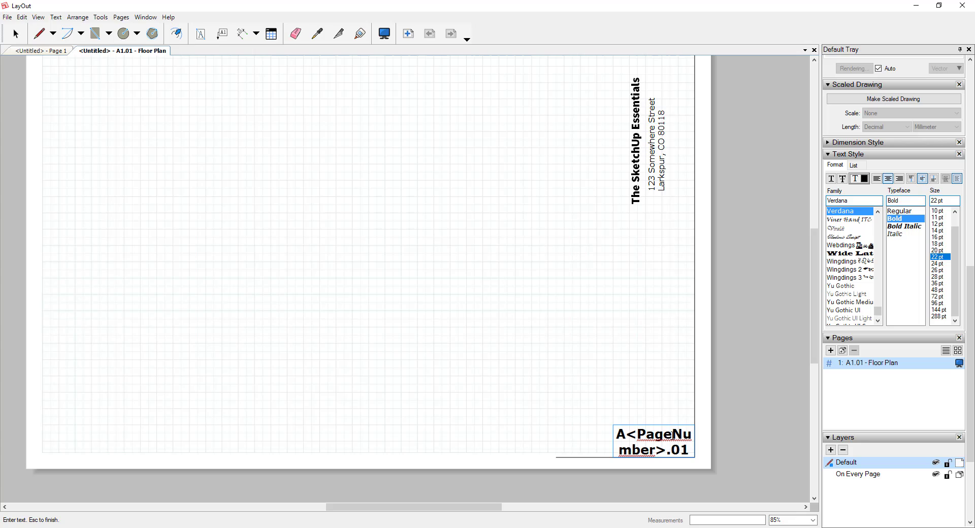
{"action": "key", "text": "Escape"}
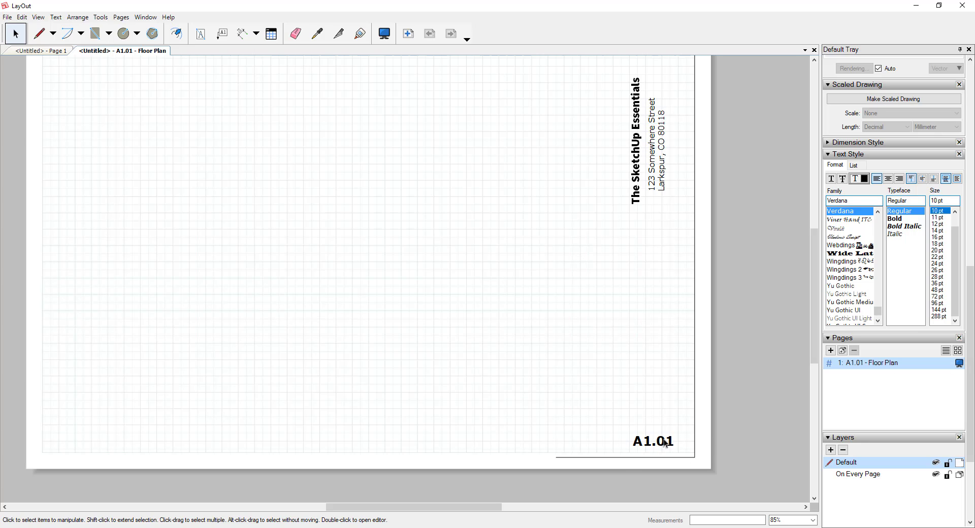
Give the A1.01 label box a black fill.
{"action": "left_click", "coordinate": [663, 444]}
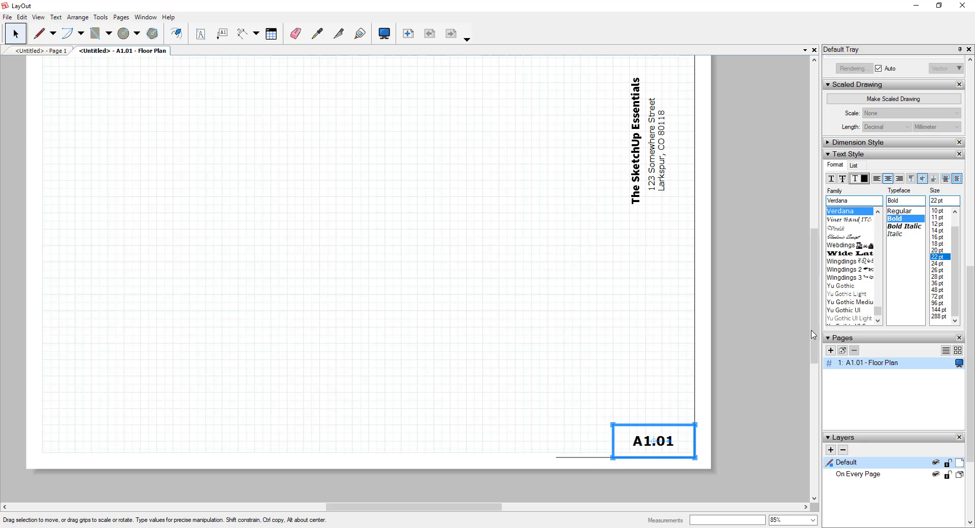
{"action": "scroll", "coordinate": [803, 326], "scroll_direction": "up", "scroll_amount": 1}
{"action": "scroll", "coordinate": [896, 379], "scroll_direction": "up", "scroll_amount": 1}
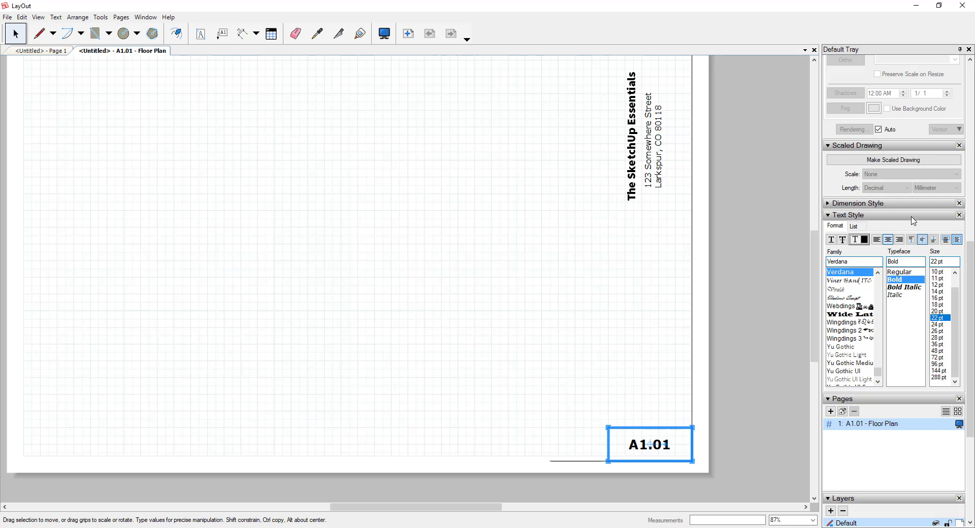
{"action": "scroll", "coordinate": [909, 213], "scroll_direction": "up", "scroll_amount": 2}
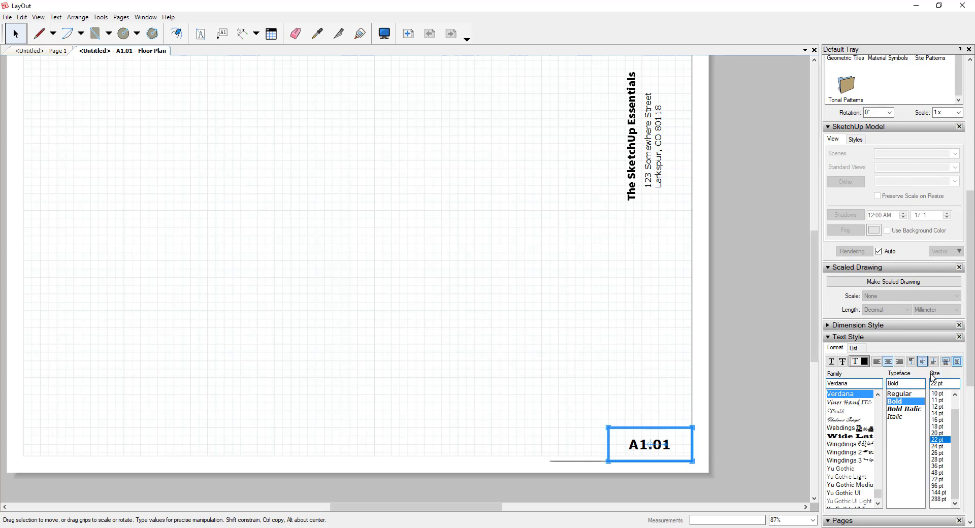
{"action": "scroll", "coordinate": [948, 334], "scroll_direction": "up", "scroll_amount": 5}
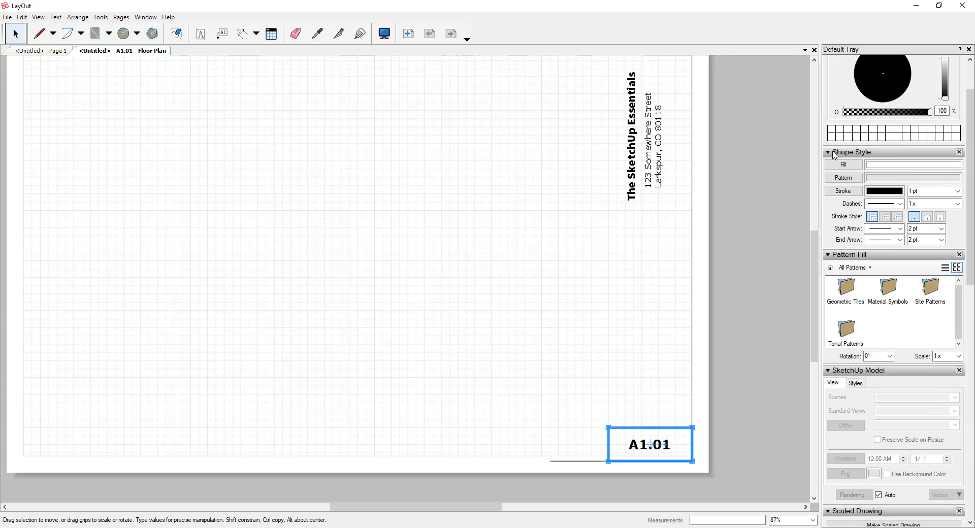
{"action": "left_click", "coordinate": [858, 168]}
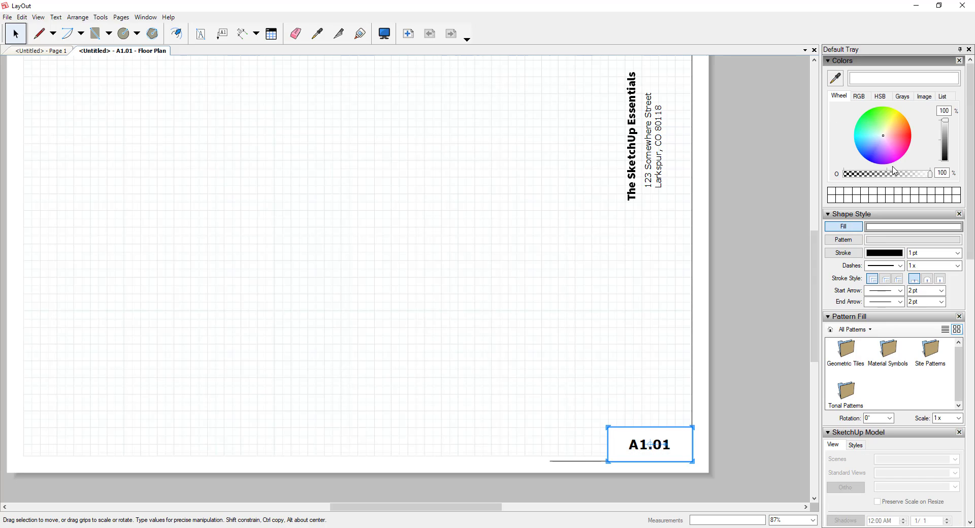
{"action": "scroll", "coordinate": [892, 170], "scroll_direction": "up", "scroll_amount": 2}
{"action": "left_click_drag", "start_coordinate": [948, 124], "coordinate": [947, 163]}
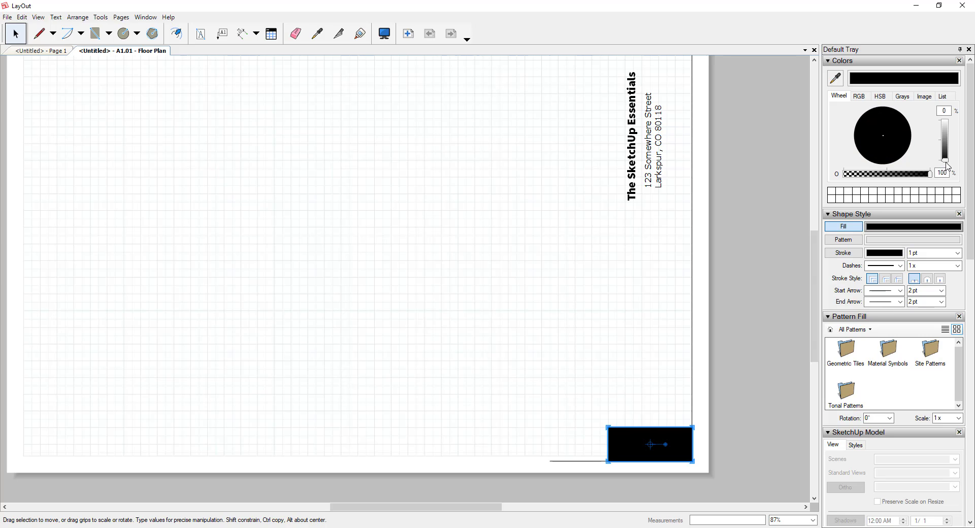
Make the A1.01 sheet-number text white.
{"action": "left_click", "coordinate": [711, 435]}
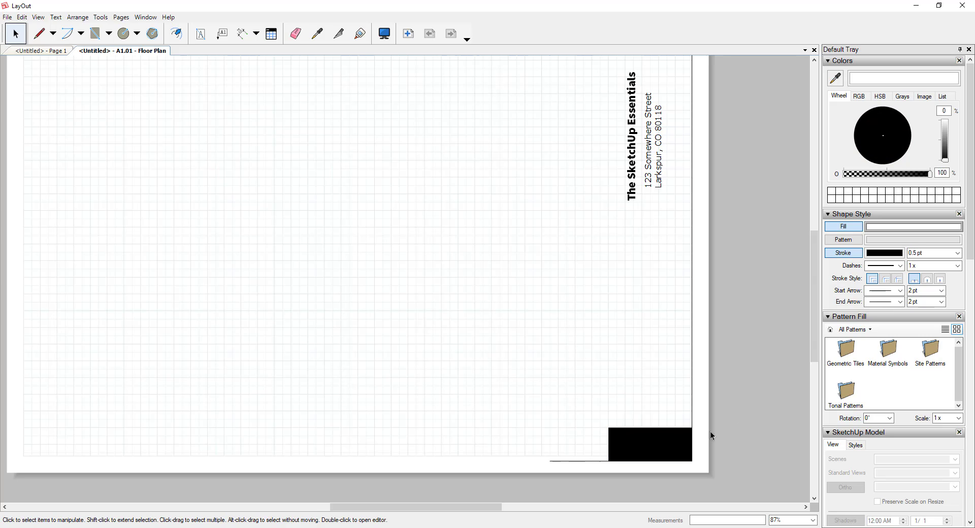
{"action": "left_click", "coordinate": [679, 452]}
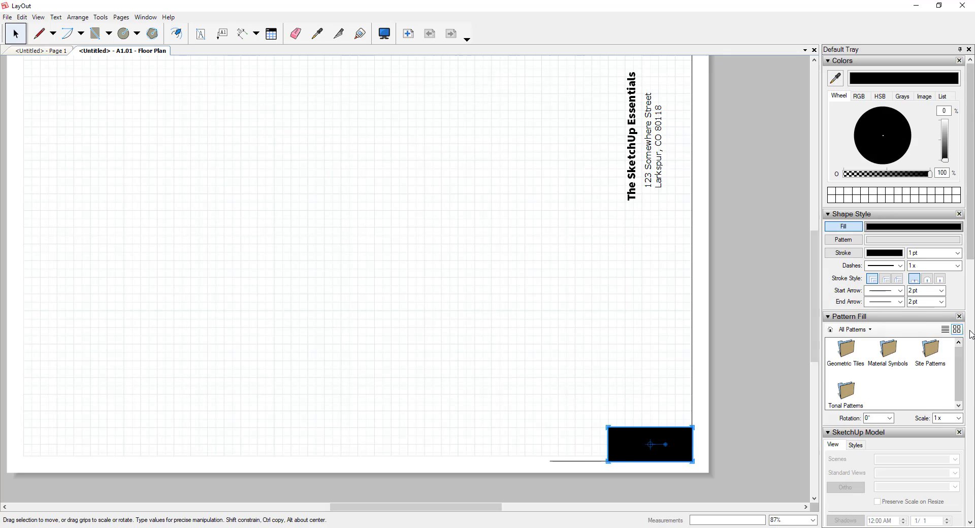
{"action": "scroll", "coordinate": [971, 335], "scroll_direction": "down", "scroll_amount": 6}
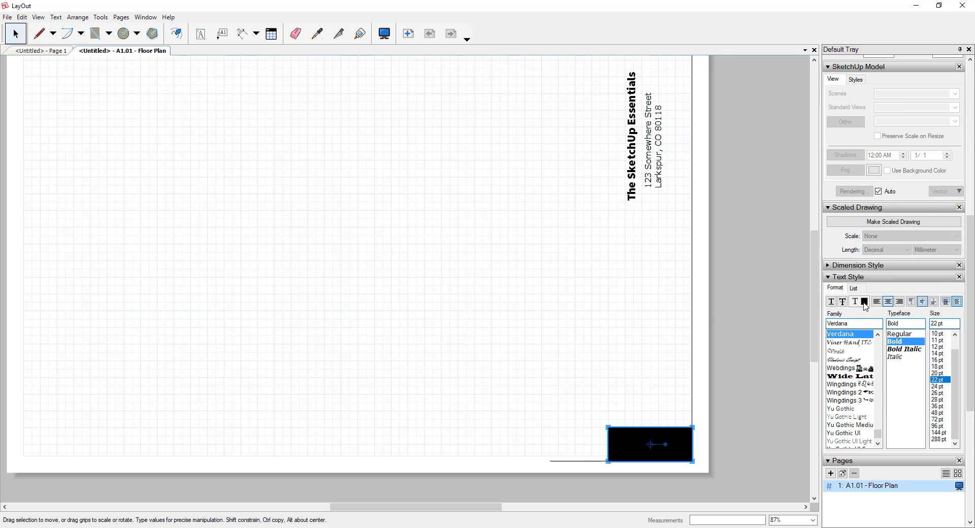
{"action": "left_click", "coordinate": [865, 302]}
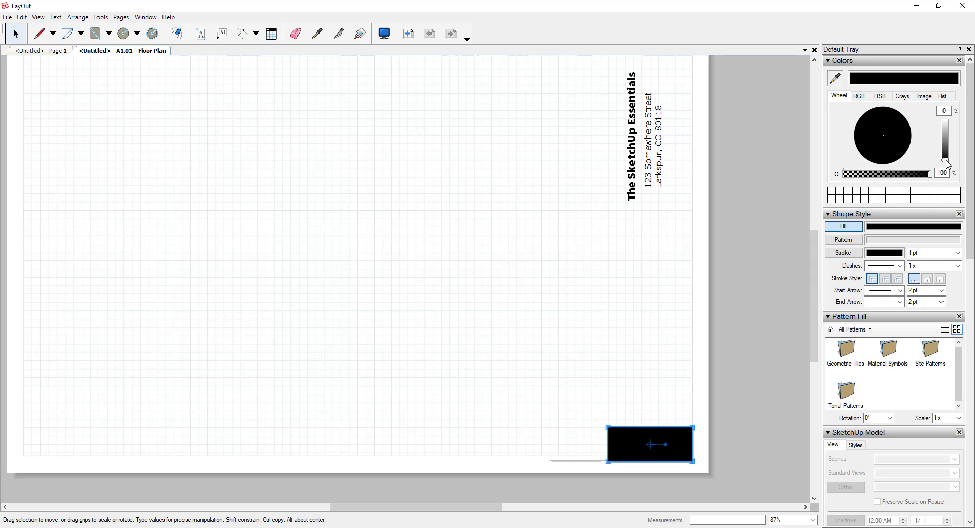
{"action": "left_click_drag", "start_coordinate": [946, 164], "coordinate": [950, 124]}
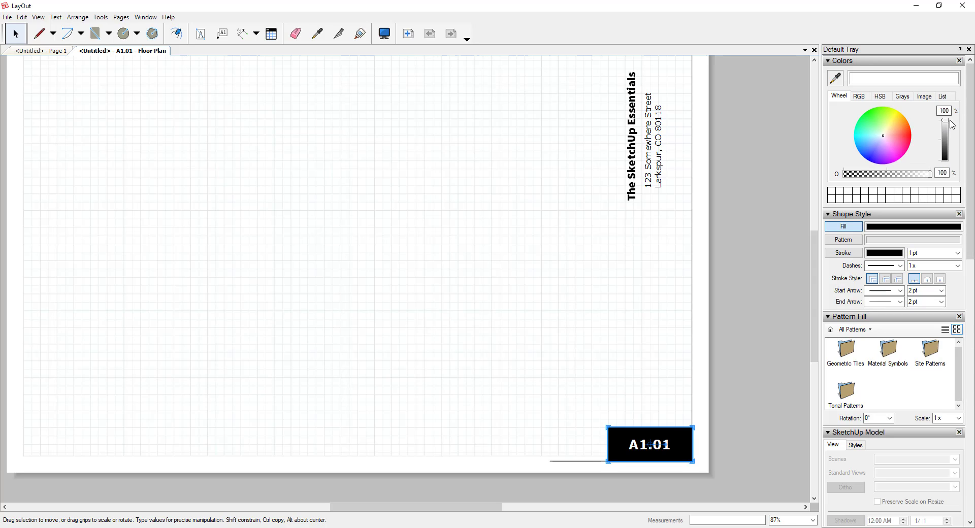
{"action": "left_click", "coordinate": [761, 321]}
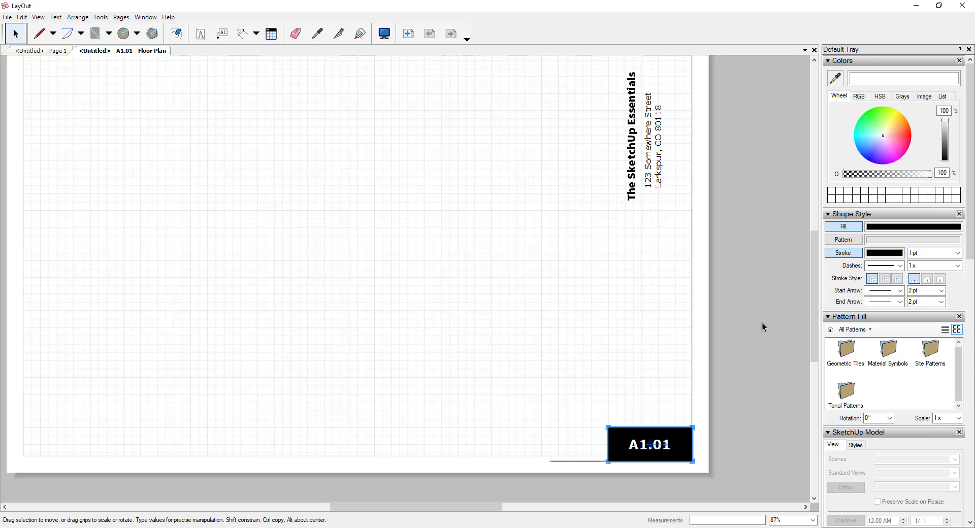
Narrow the A1.01 box slightly so it fits the bottom-right corner.
{"action": "left_click", "coordinate": [635, 452]}
{"action": "scroll", "coordinate": [716, 406], "scroll_direction": "down", "scroll_amount": 3}
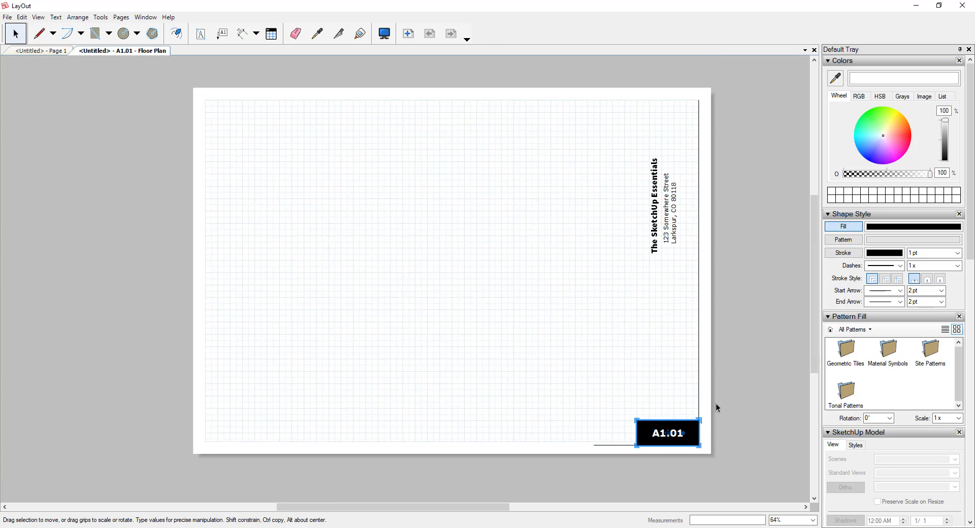
{"action": "left_click_drag", "start_coordinate": [634, 434], "coordinate": [646, 434]}
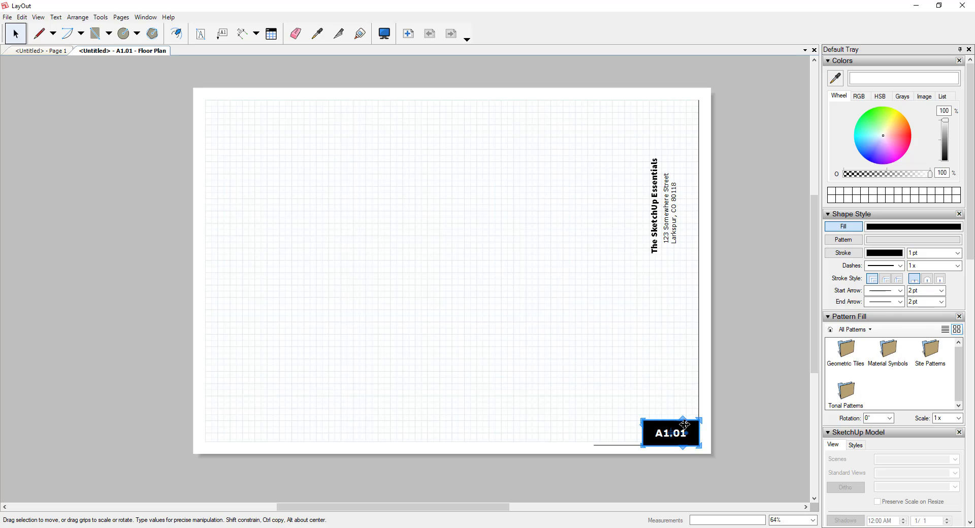
{"action": "left_click", "coordinate": [734, 311]}
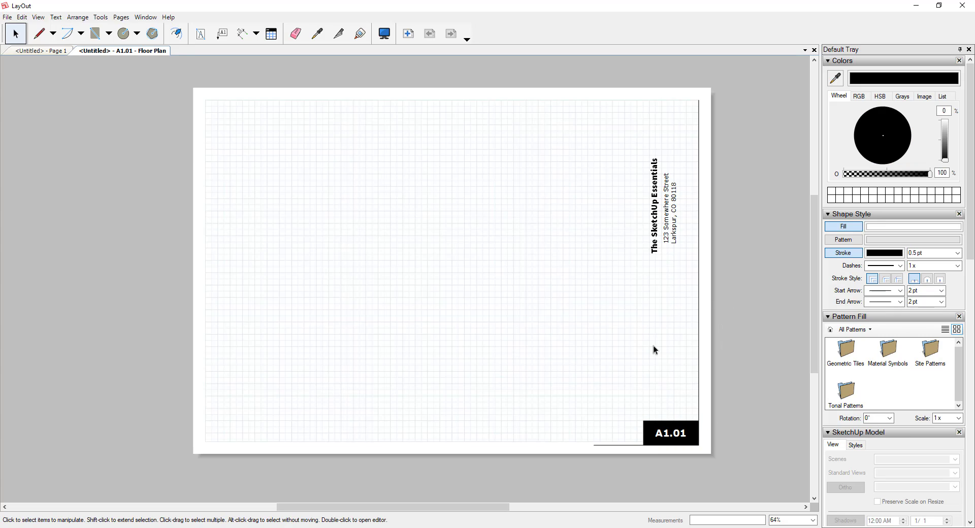
Draw the title-strip border from the A1.01 corner up and across, with no fill.
{"action": "key", "text": "l"}
{"action": "left_click", "coordinate": [644, 420]}
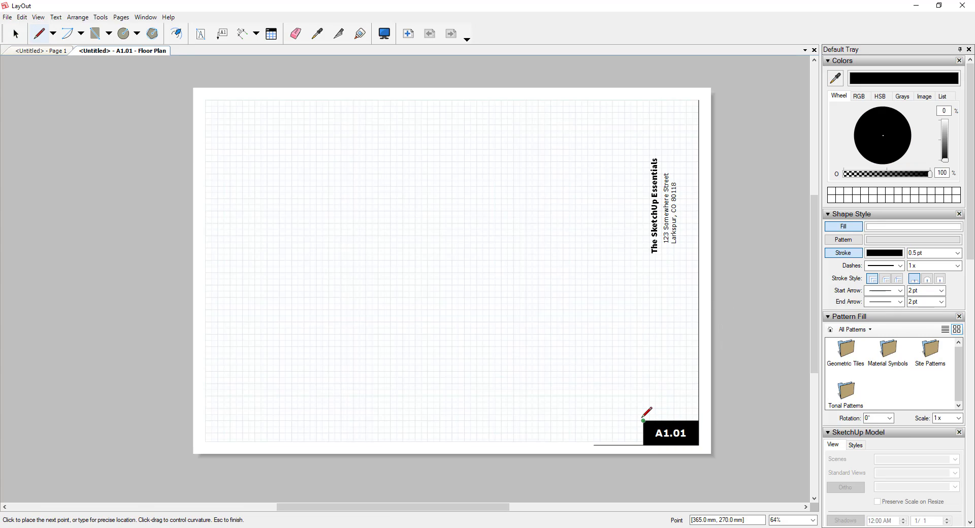
{"action": "left_click", "coordinate": [643, 100]}
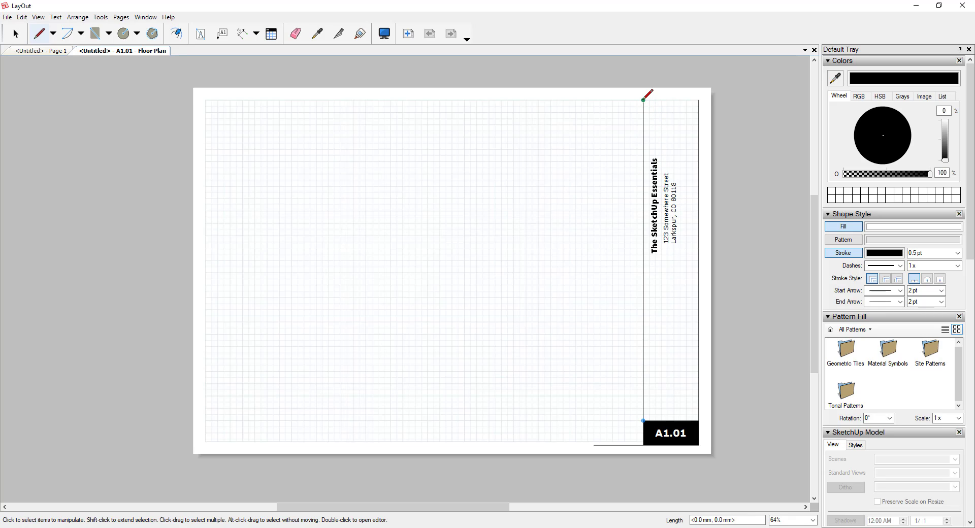
{"action": "left_click", "coordinate": [699, 100]}
{"action": "key", "text": "space"}
{"action": "left_click", "coordinate": [672, 143]}
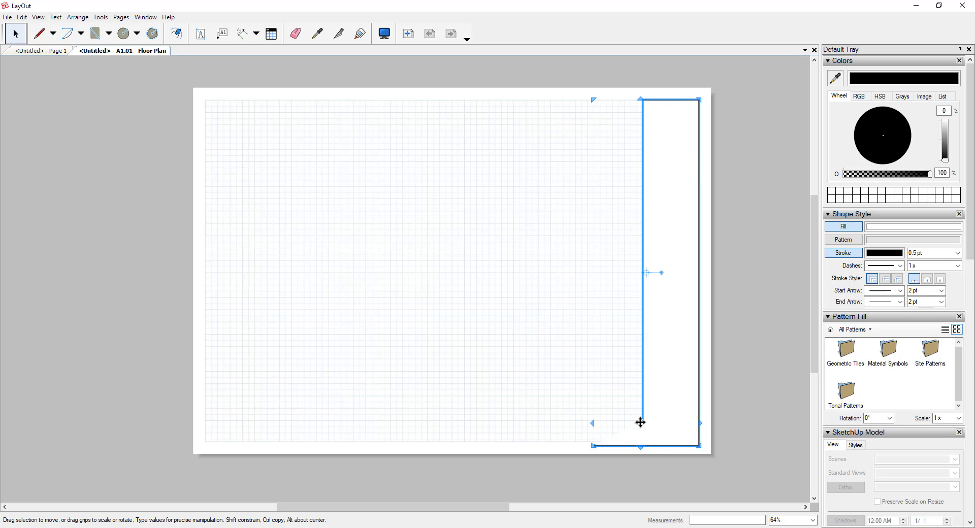
{"action": "left_click", "coordinate": [845, 230]}
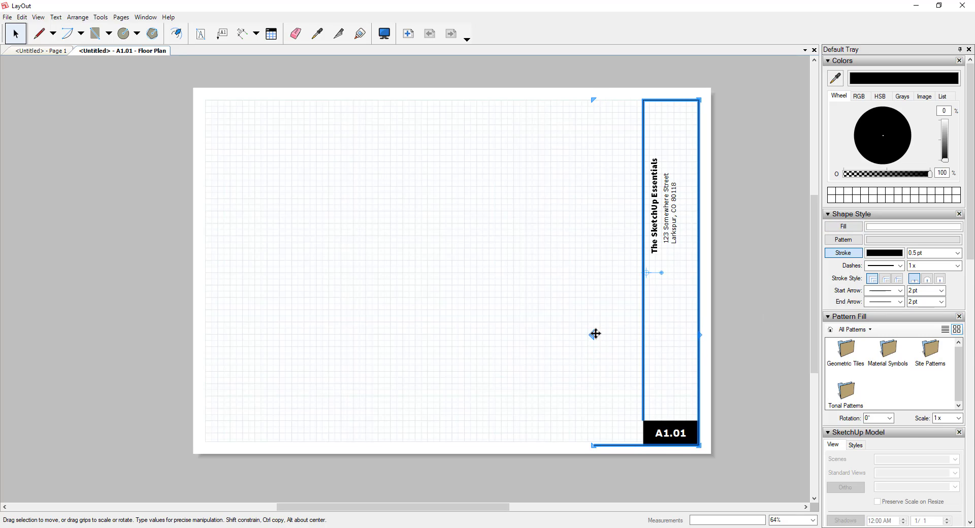
{"action": "left_click_drag", "start_coordinate": [592, 336], "coordinate": [539, 335]}
{"action": "key", "text": "Escape"}
Try editing the border outline's points to remove segments, then undo the deletion.
{"action": "double_click", "coordinate": [644, 324]}
{"action": "double_click", "coordinate": [643, 325]}
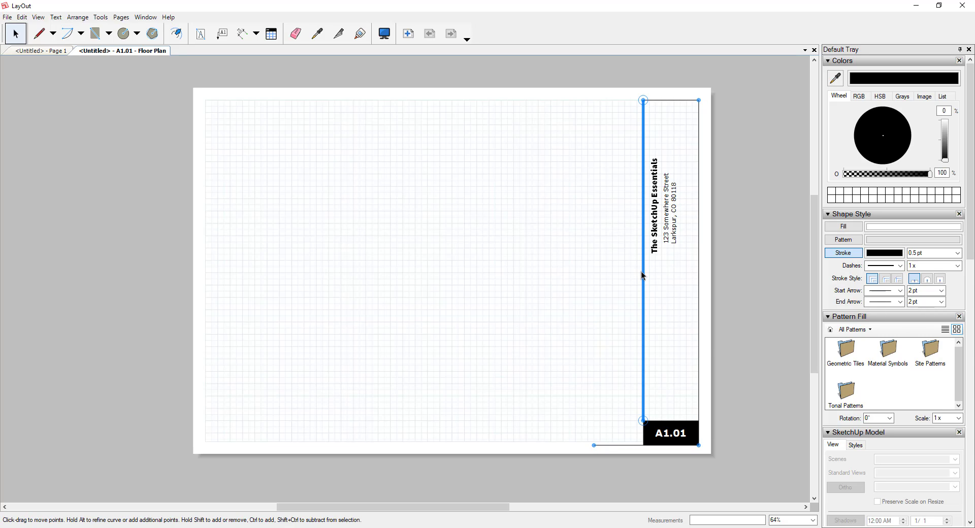
{"action": "left_click", "coordinate": [765, 314]}
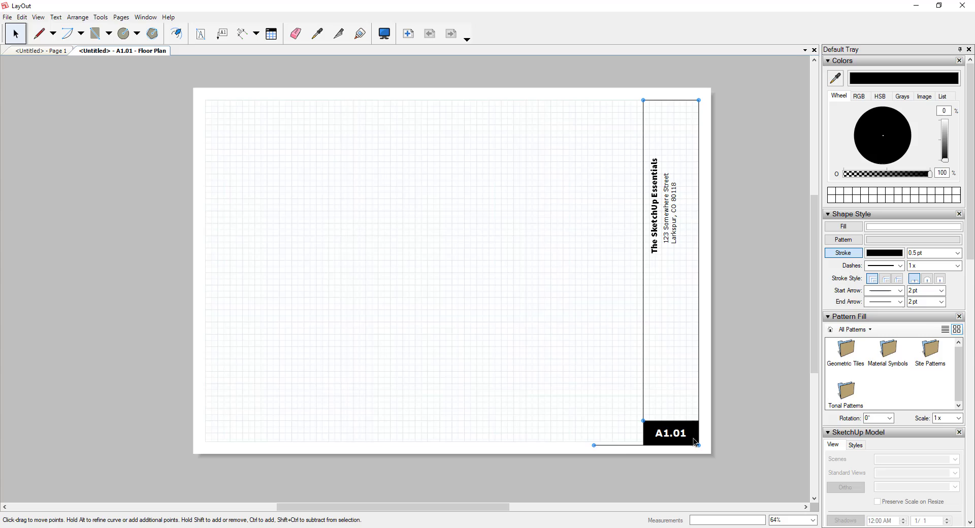
{"action": "left_click", "coordinate": [628, 445]}
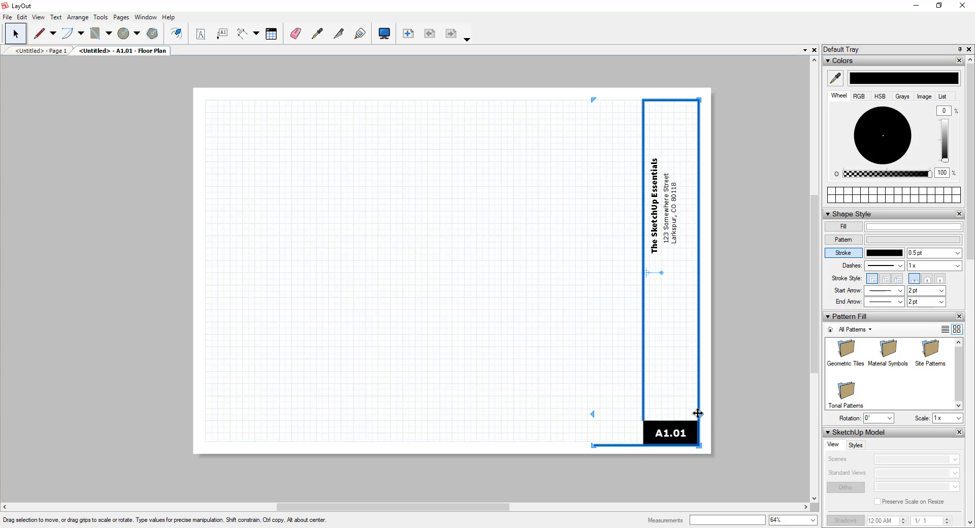
{"action": "double_click", "coordinate": [621, 445]}
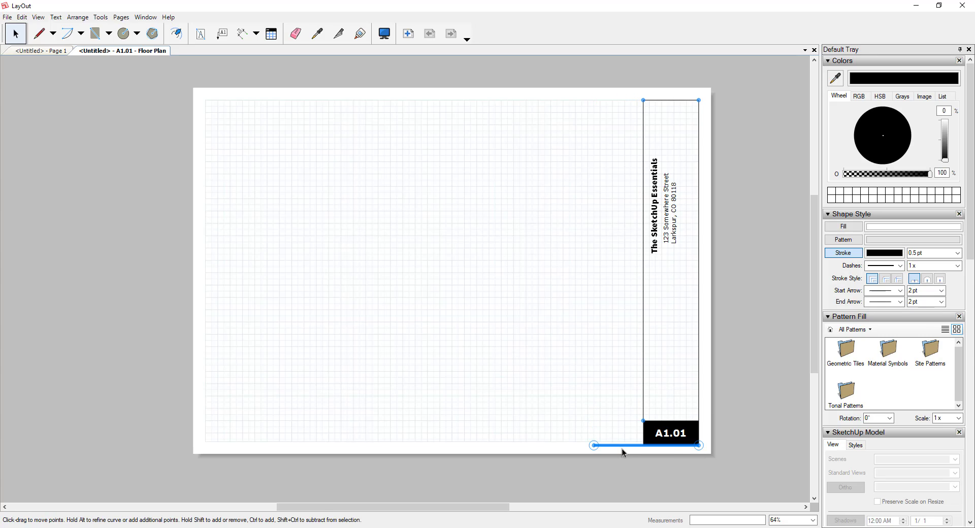
{"action": "key", "text": "Delete"}
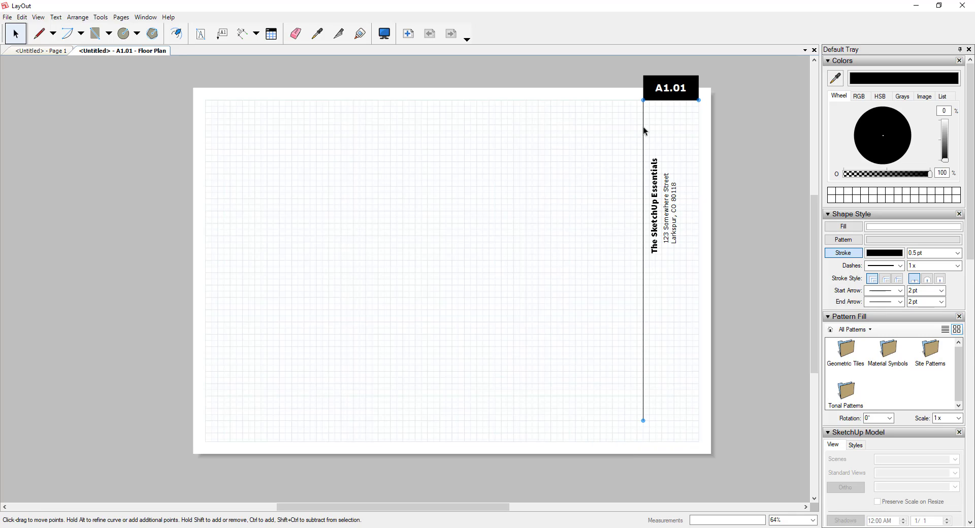
{"action": "key", "text": "ctrl+z"}
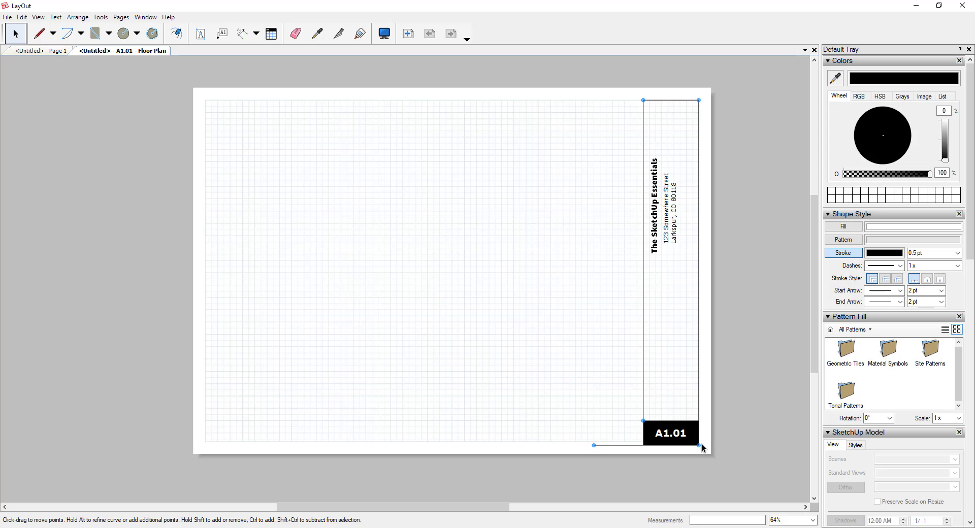
Delete the stray bottom line to the left of A1.01.
{"action": "left_click", "coordinate": [342, 38]}
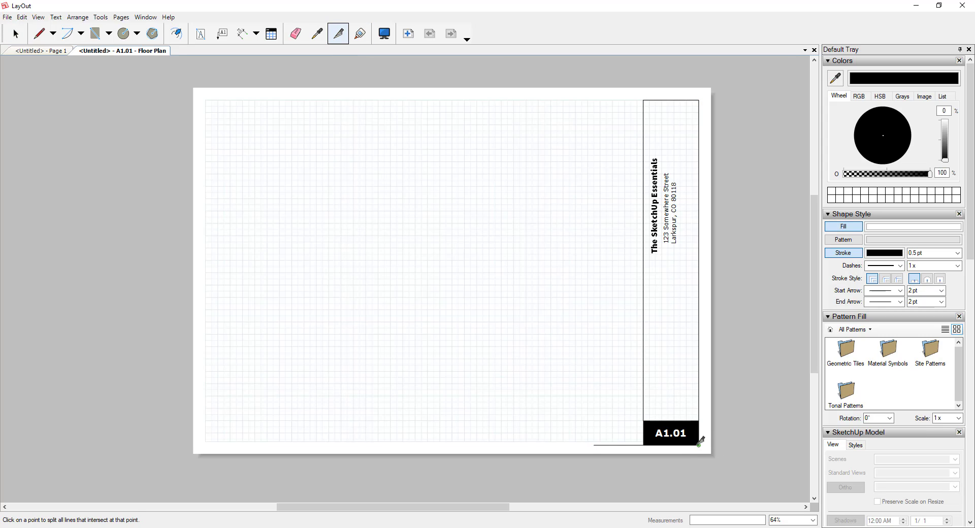
{"action": "key", "text": "space"}
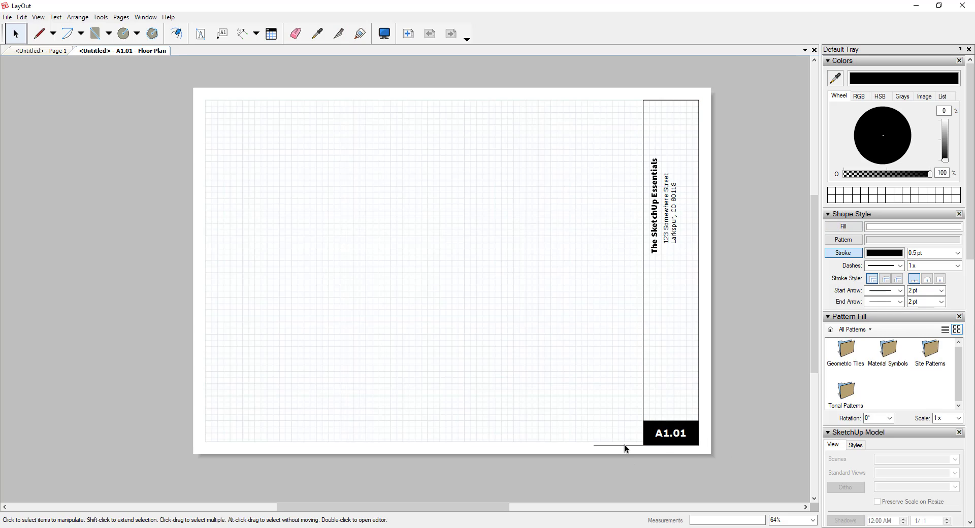
{"action": "left_click", "coordinate": [624, 443]}
{"action": "left_click", "coordinate": [642, 408]}
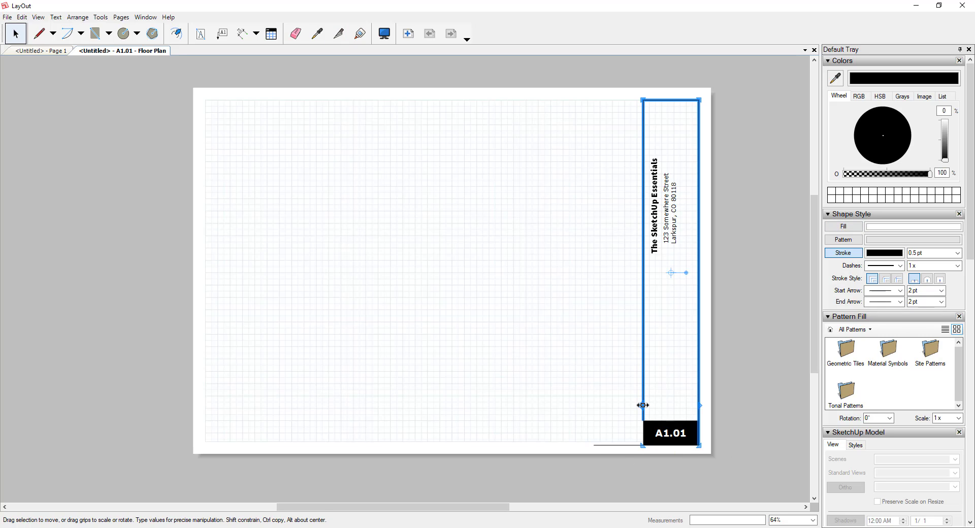
{"action": "left_click", "coordinate": [621, 445]}
{"action": "key", "text": "Delete"}
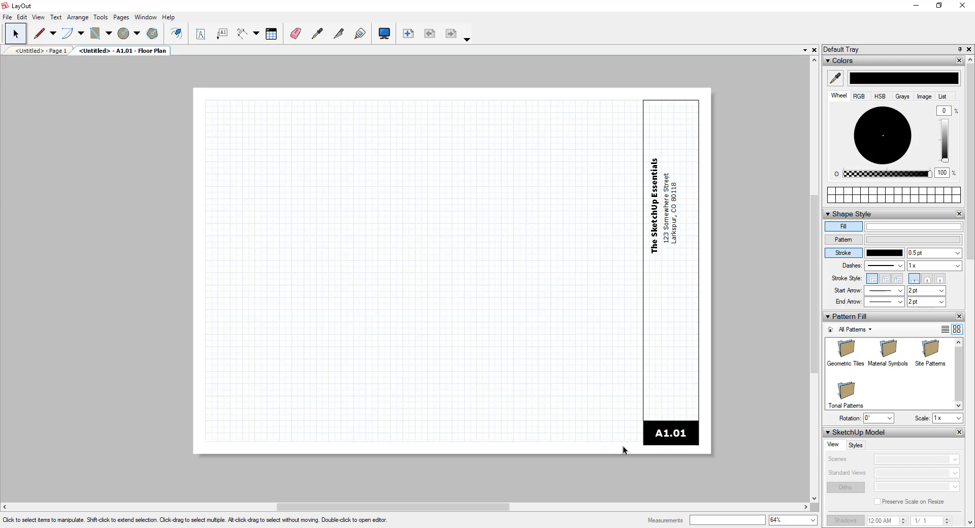
{"action": "scroll", "coordinate": [708, 433], "scroll_direction": "up", "scroll_amount": 2}
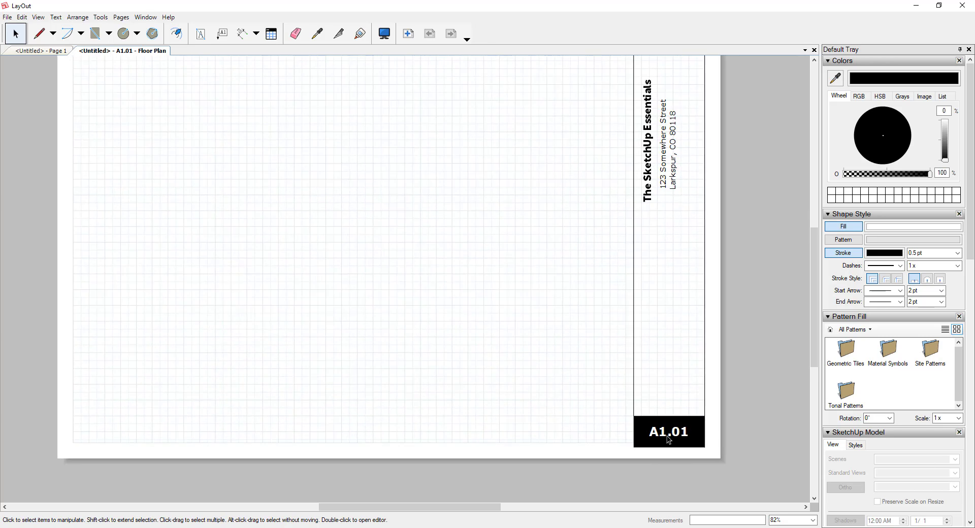
{"action": "scroll", "coordinate": [717, 430], "scroll_direction": "down", "scroll_amount": 3}
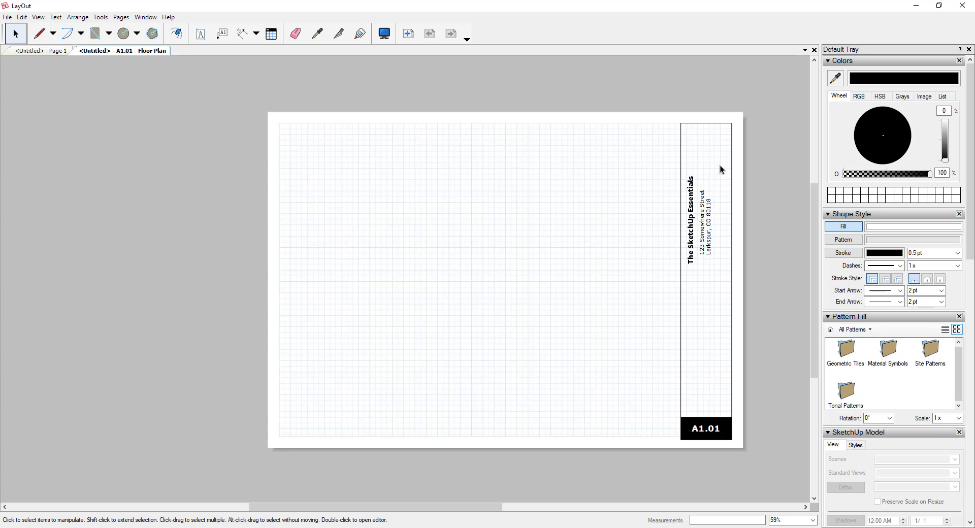
Insert the New TSE Logo Centered No Color Background JPEG from the Logos folder.
{"action": "left_click", "coordinate": [8, 18]}
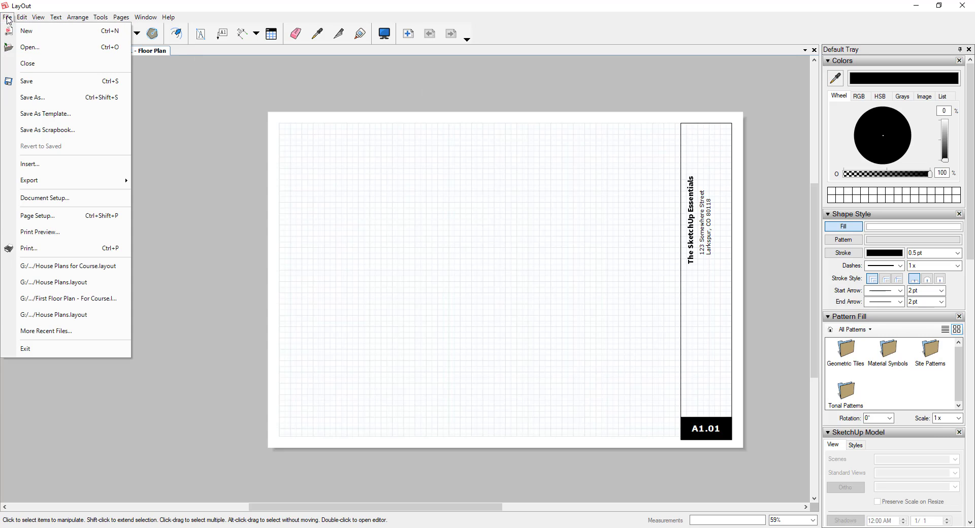
{"action": "left_click", "coordinate": [39, 164]}
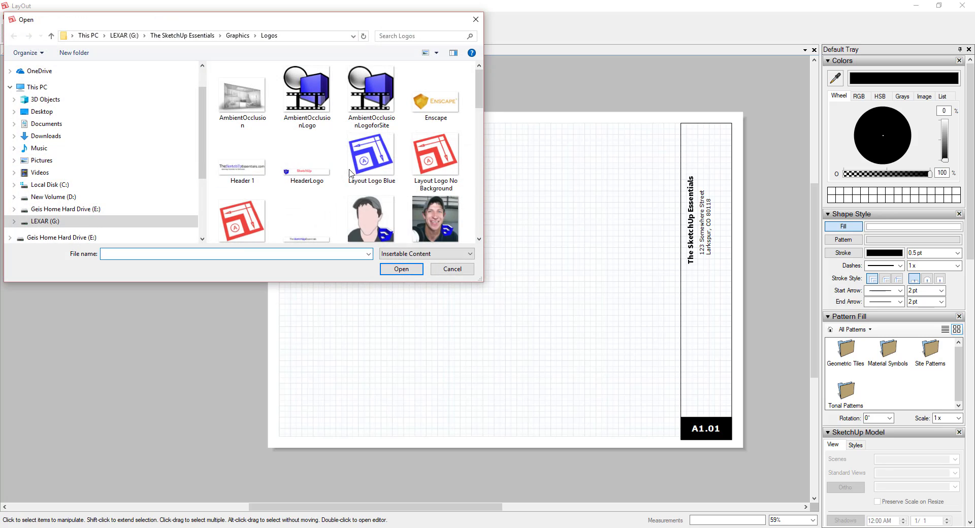
{"action": "scroll", "coordinate": [371, 158], "scroll_direction": "down", "scroll_amount": 3}
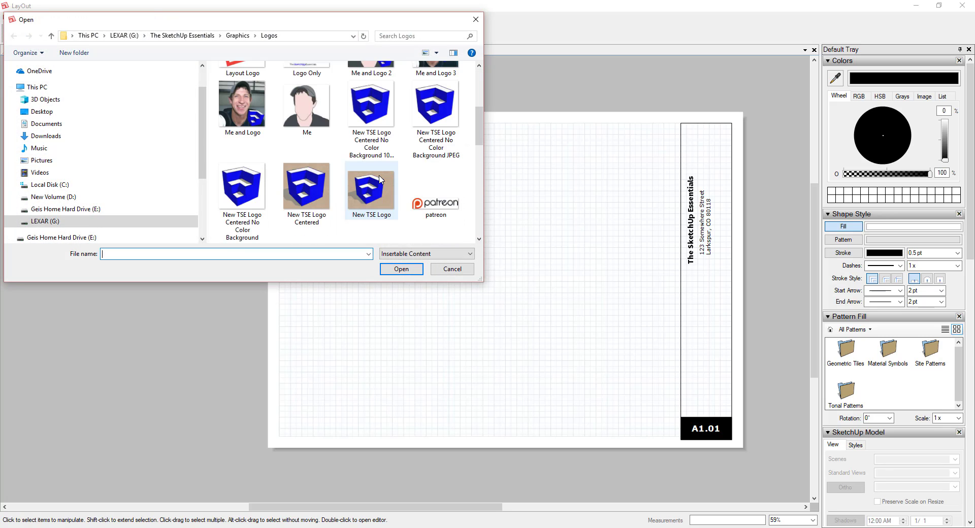
{"action": "double_click", "coordinate": [436, 107]}
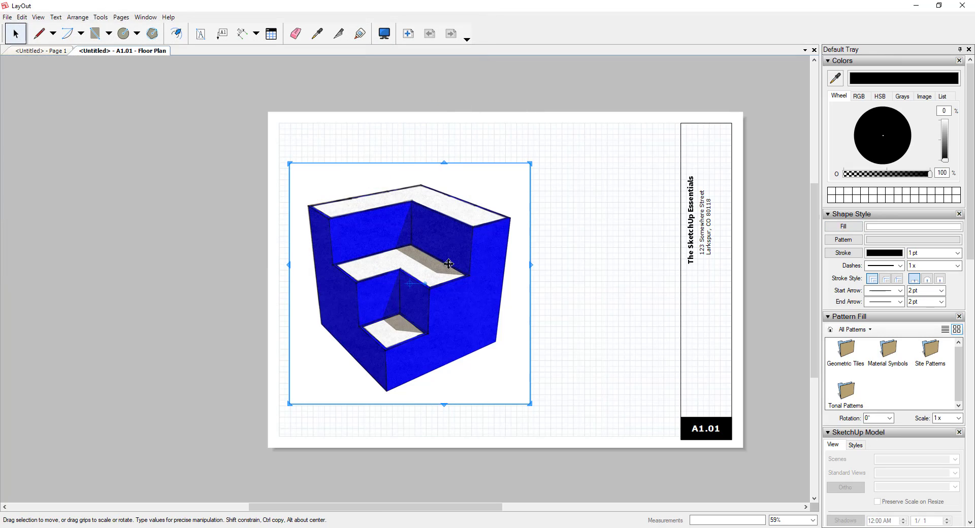
Scale the blue TSE logo down and place it in the title strip's top corner.
{"action": "left_click_drag", "start_coordinate": [450, 264], "coordinate": [662, 220]}
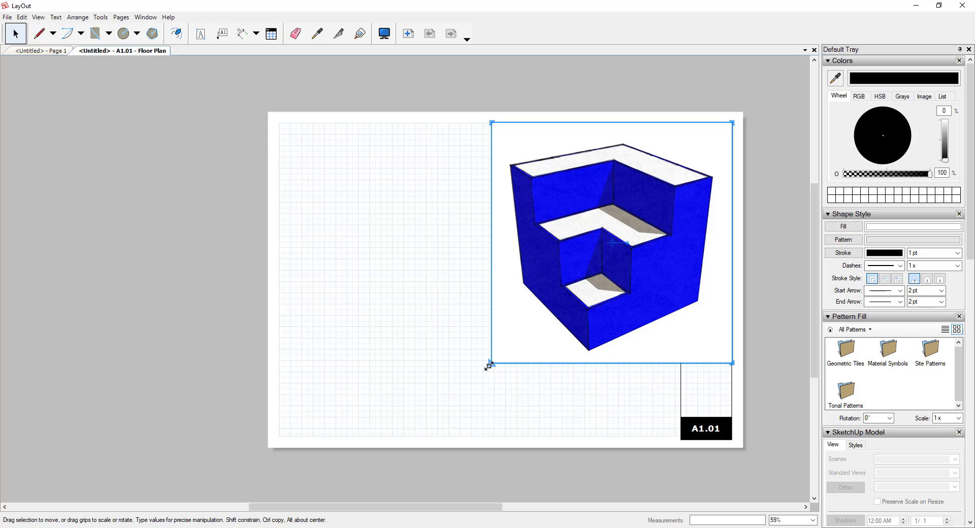
{"action": "left_click_drag", "start_coordinate": [488, 366], "coordinate": [690, 167]}
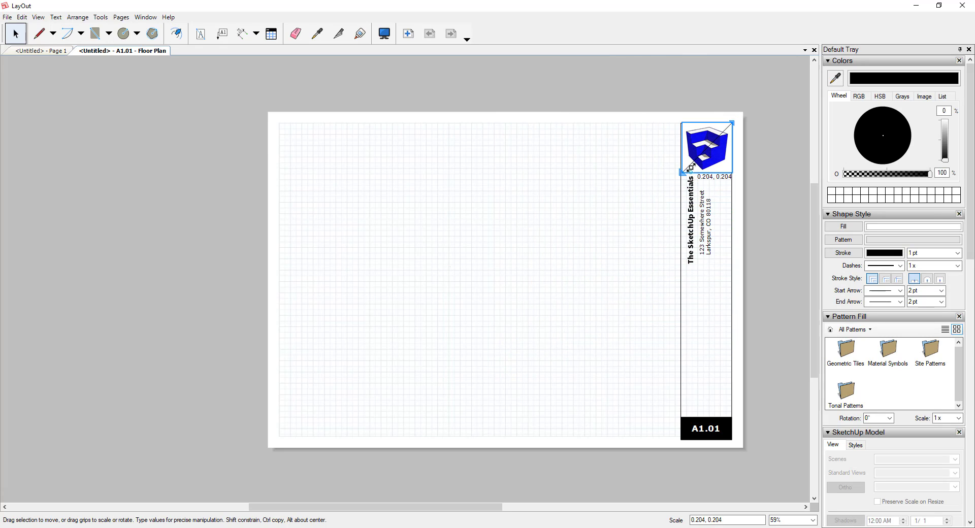
{"action": "scroll", "coordinate": [732, 114], "scroll_direction": "up", "scroll_amount": 3}
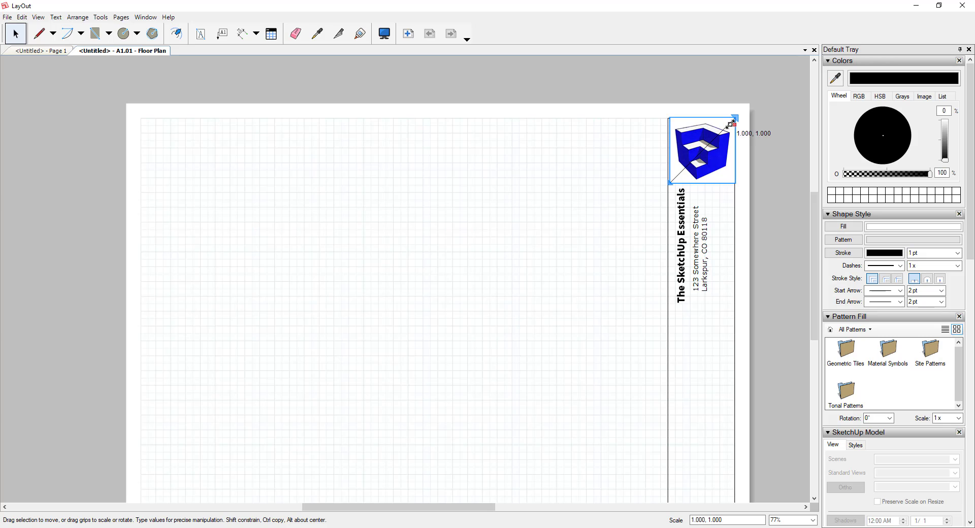
{"action": "scroll", "coordinate": [720, 151], "scroll_direction": "up", "scroll_amount": 1}
{"action": "scroll", "coordinate": [720, 150], "scroll_direction": "up", "scroll_amount": 1}
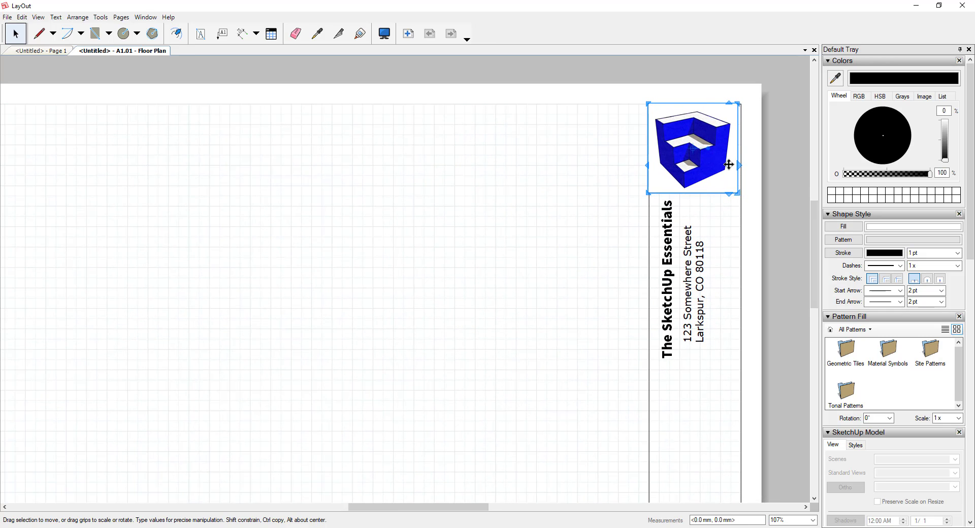
{"action": "left_click_drag", "start_coordinate": [728, 165], "coordinate": [730, 165]}
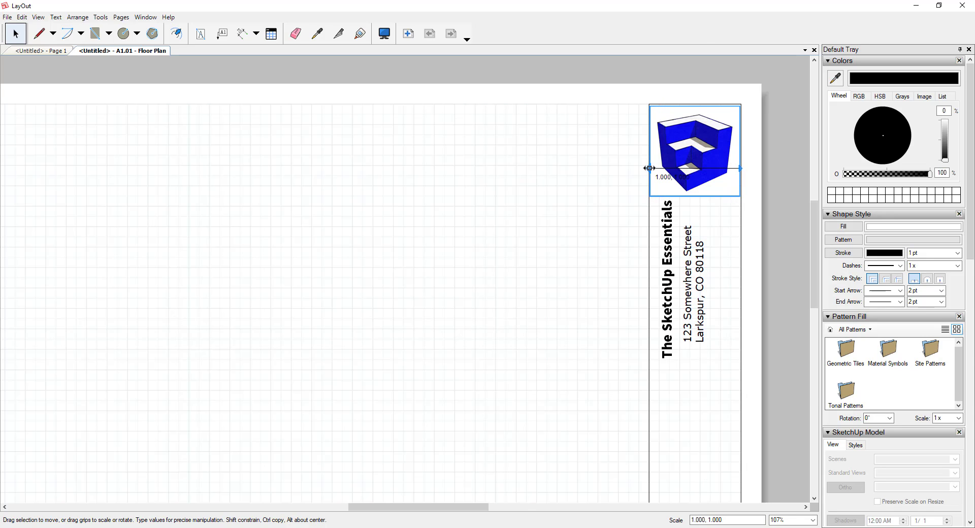
{"action": "scroll", "coordinate": [648, 163], "scroll_direction": "down", "scroll_amount": 4}
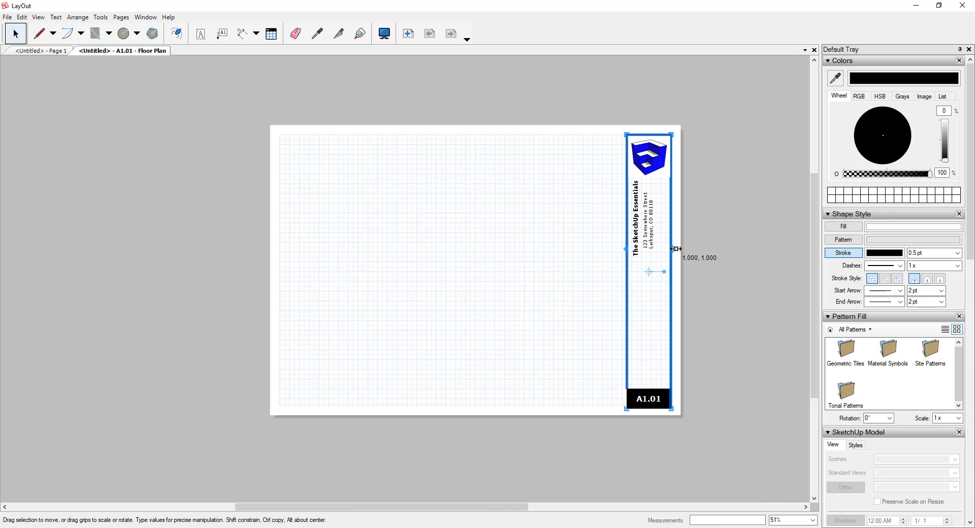
{"action": "left_click", "coordinate": [705, 256]}
{"action": "scroll", "coordinate": [703, 305], "scroll_direction": "up", "scroll_amount": 1}
{"action": "scroll", "coordinate": [703, 305], "scroll_direction": "up", "scroll_amount": 2}
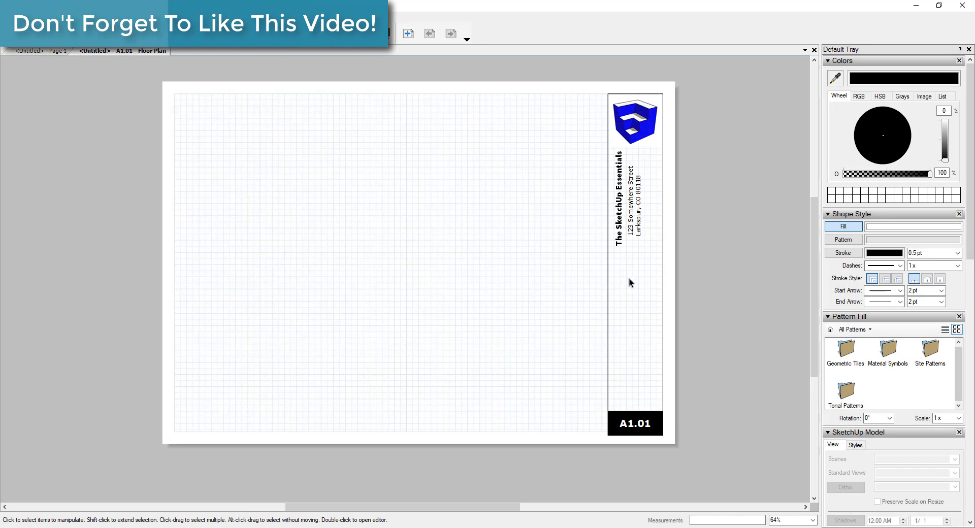
Draw a stroked horizontal divider across the title block just below the address.
{"action": "key", "text": "l"}
{"action": "left_click", "coordinate": [608, 253]}
{"action": "left_click", "coordinate": [663, 253]}
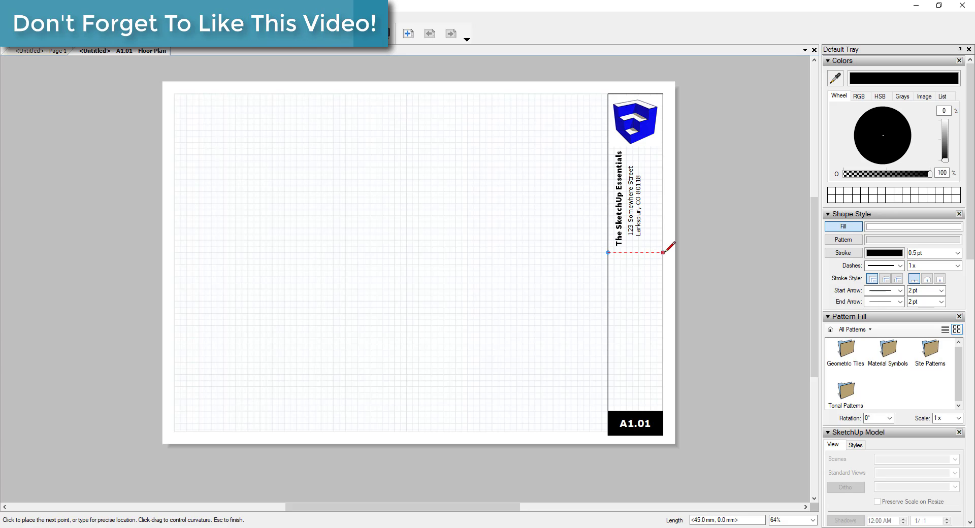
{"action": "key", "text": "space"}
{"action": "left_click", "coordinate": [647, 250]}
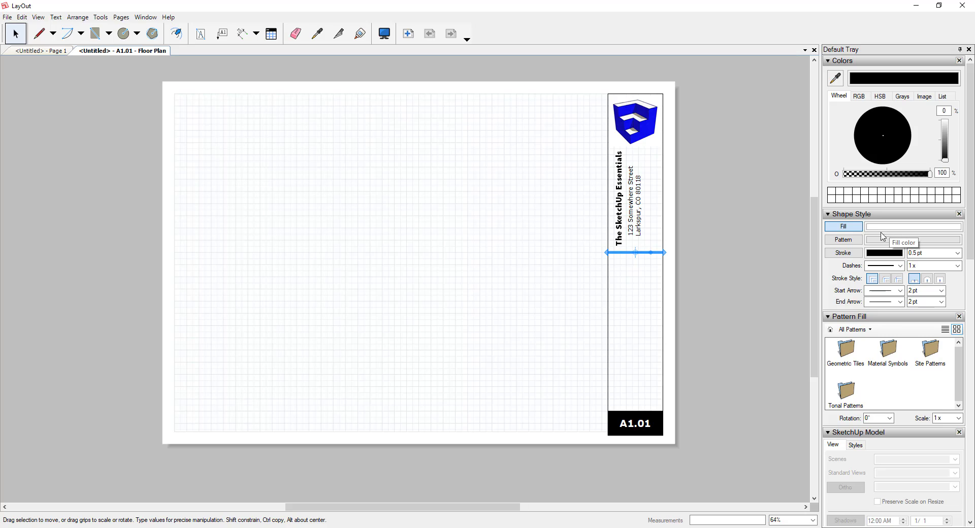
{"action": "left_click", "coordinate": [742, 276]}
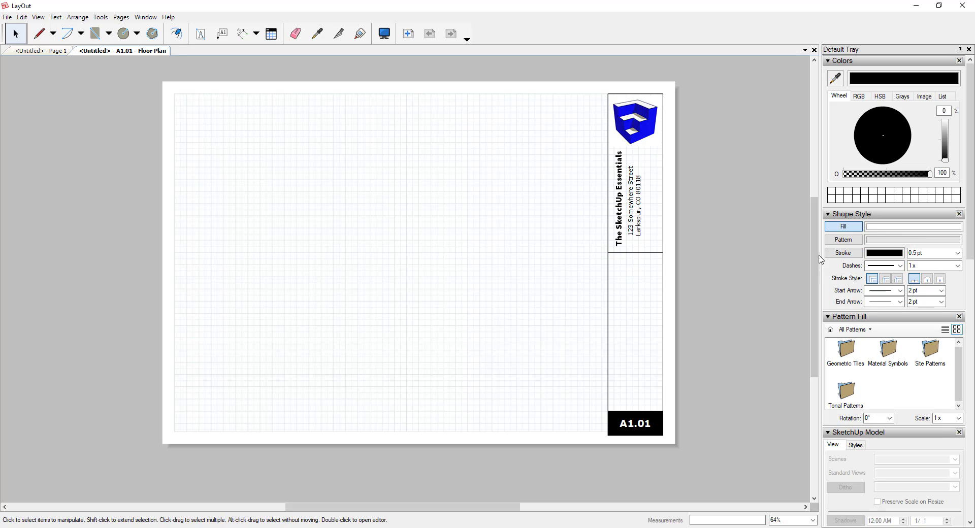
{"action": "left_click", "coordinate": [842, 254]}
{"action": "left_click", "coordinate": [633, 253]}
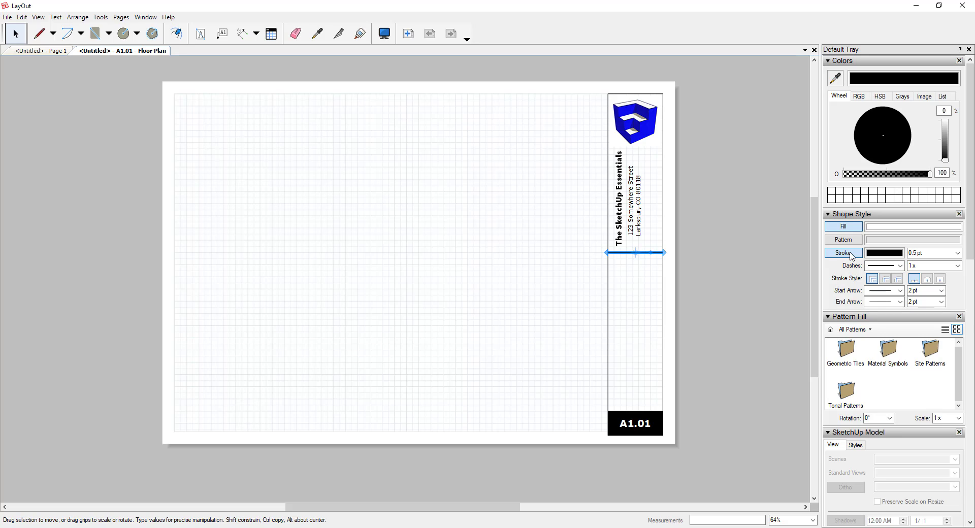
{"action": "key", "text": "Delete"}
{"action": "key", "text": "ctrl+z"}
Give the divider line a 1 pt stroke width.
{"action": "left_click", "coordinate": [958, 253]}
{"action": "left_click", "coordinate": [922, 296]}
{"action": "left_click", "coordinate": [717, 298]}
{"action": "scroll", "coordinate": [650, 254], "scroll_direction": "up", "scroll_amount": 3}
{"action": "scroll", "coordinate": [652, 254], "scroll_direction": "up", "scroll_amount": 8}
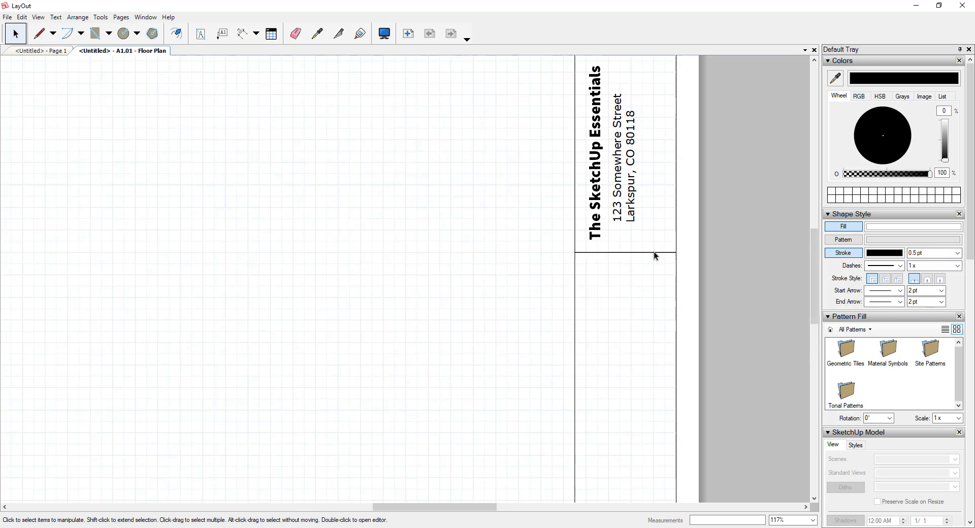
{"action": "scroll", "coordinate": [650, 258], "scroll_direction": "up", "scroll_amount": 1}
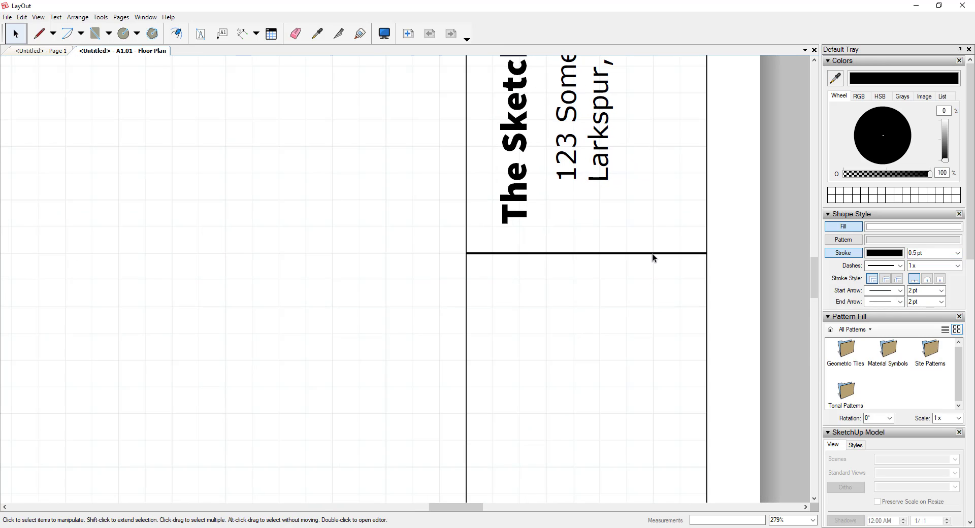
Set the divider's stroke width to 0.5 pt after trying 2 pt and 0.6 pt.
{"action": "left_click", "coordinate": [652, 253]}
{"action": "left_click", "coordinate": [958, 253]}
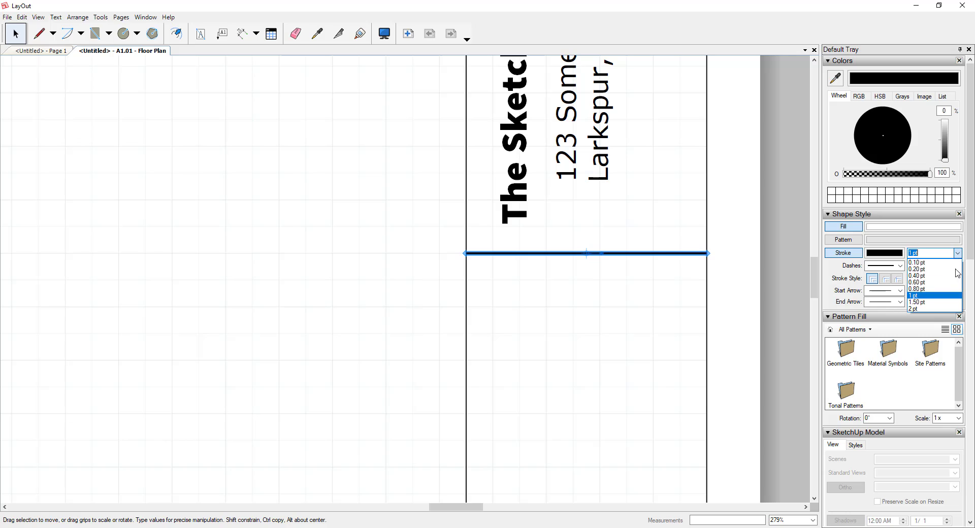
{"action": "left_click", "coordinate": [925, 311]}
{"action": "left_click", "coordinate": [957, 253]}
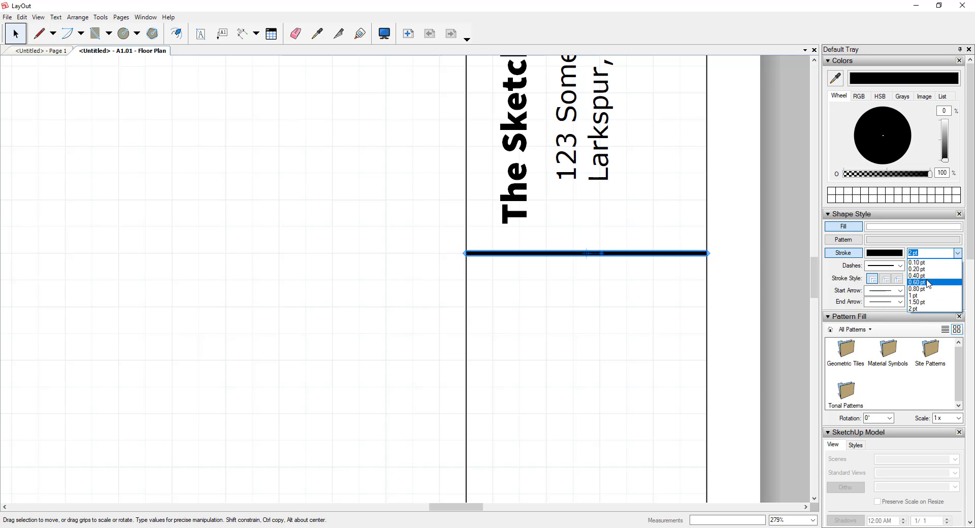
{"action": "left_click", "coordinate": [922, 282]}
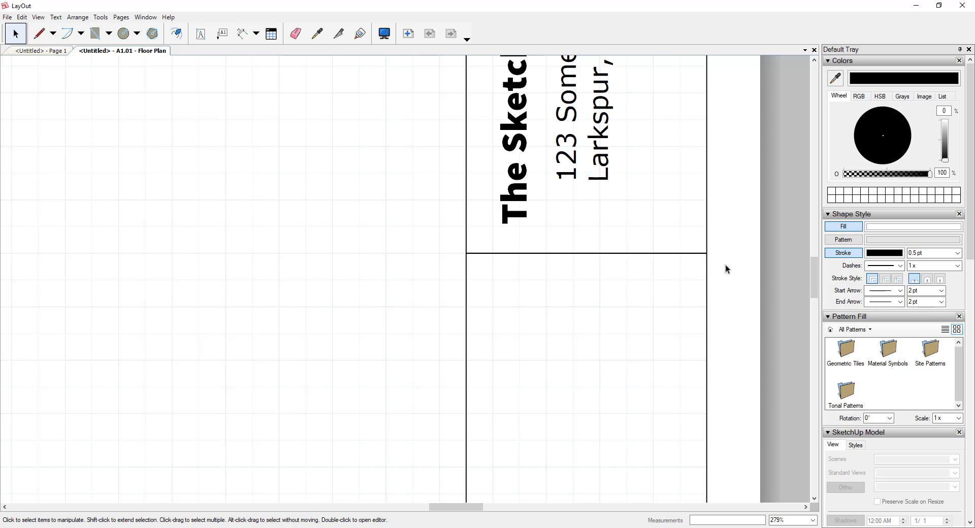
{"action": "type", "text": "0.5"}
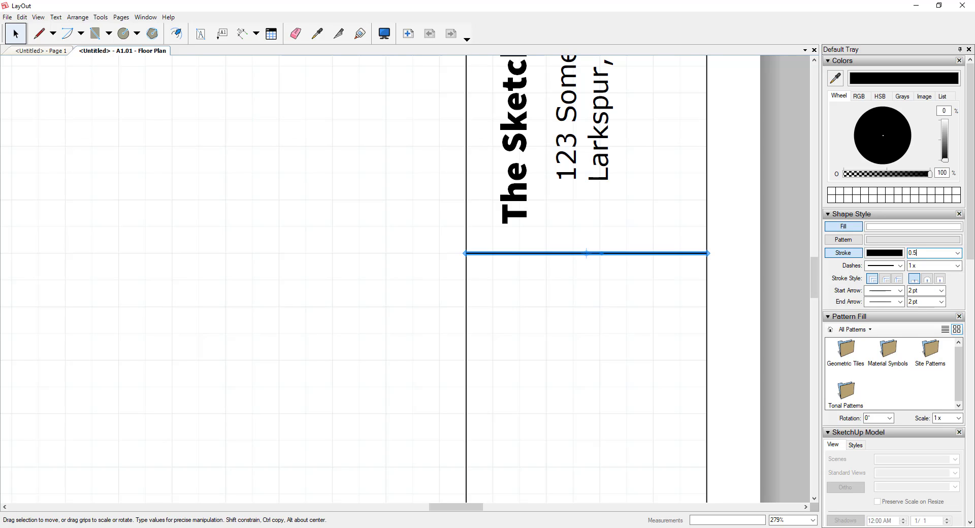
{"action": "key", "text": "Return"}
{"action": "scroll", "coordinate": [672, 192], "scroll_direction": "down", "scroll_amount": 10}
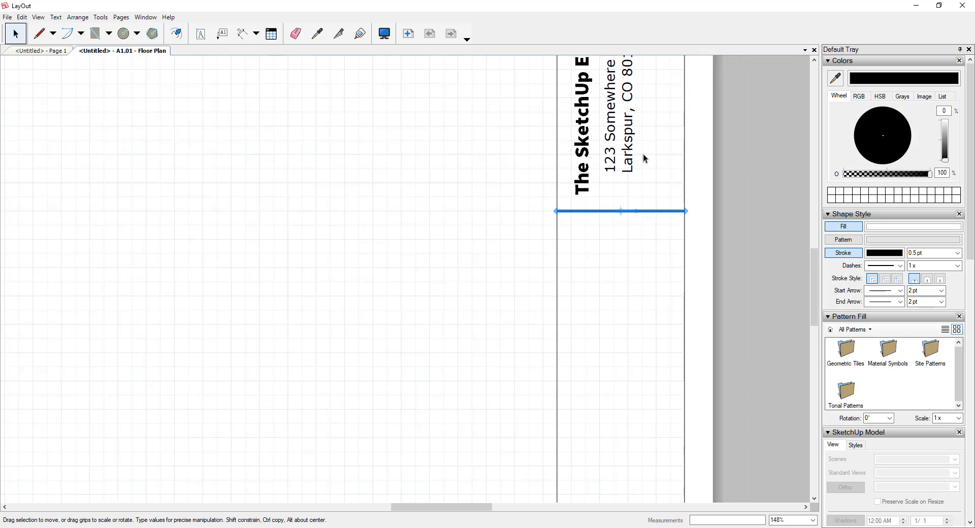
{"action": "scroll", "coordinate": [624, 178], "scroll_direction": "down", "scroll_amount": 1}
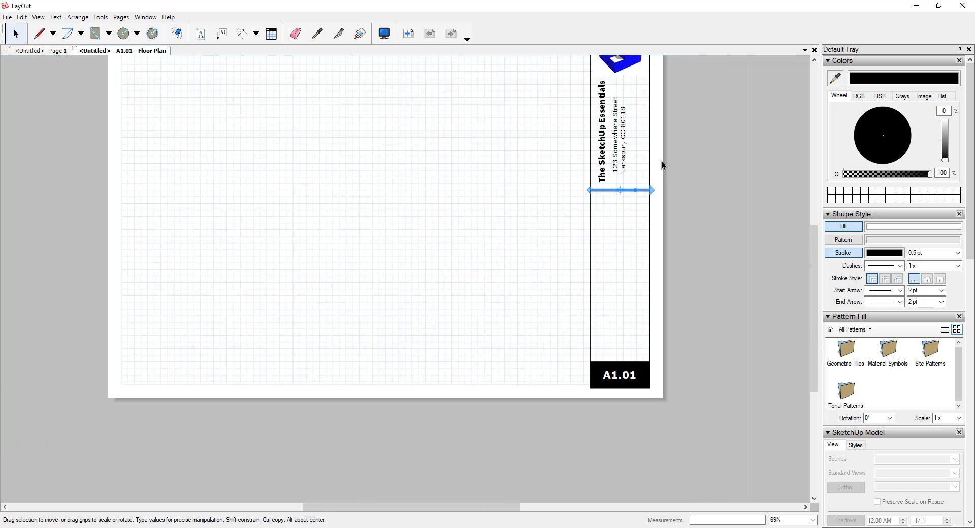
{"action": "left_click", "coordinate": [665, 164]}
{"action": "middle_click_drag", "start_coordinate": [675, 162], "coordinate": [678, 227]}
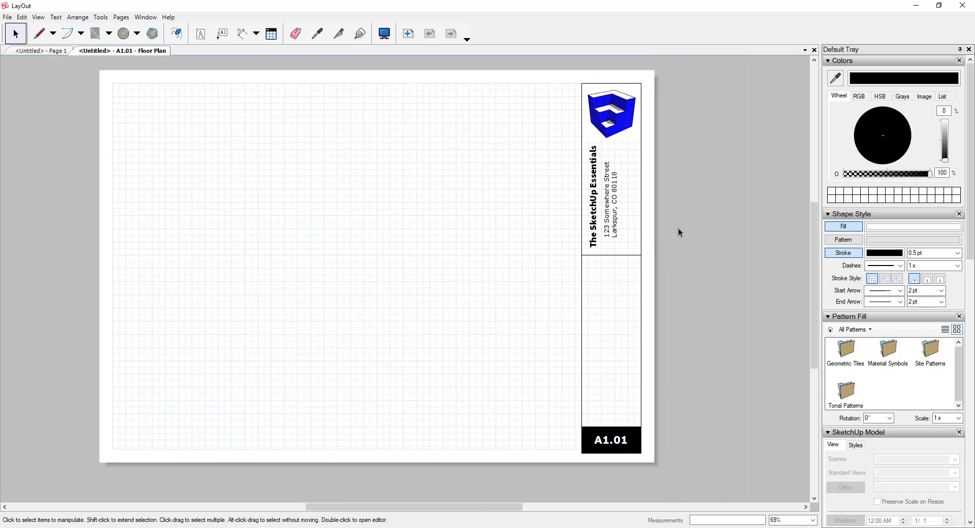
Draw a line along the bottom margin from the title block's bottom-left corner to the left margin.
{"action": "key", "text": "l"}
{"action": "left_click", "coordinate": [582, 453]}
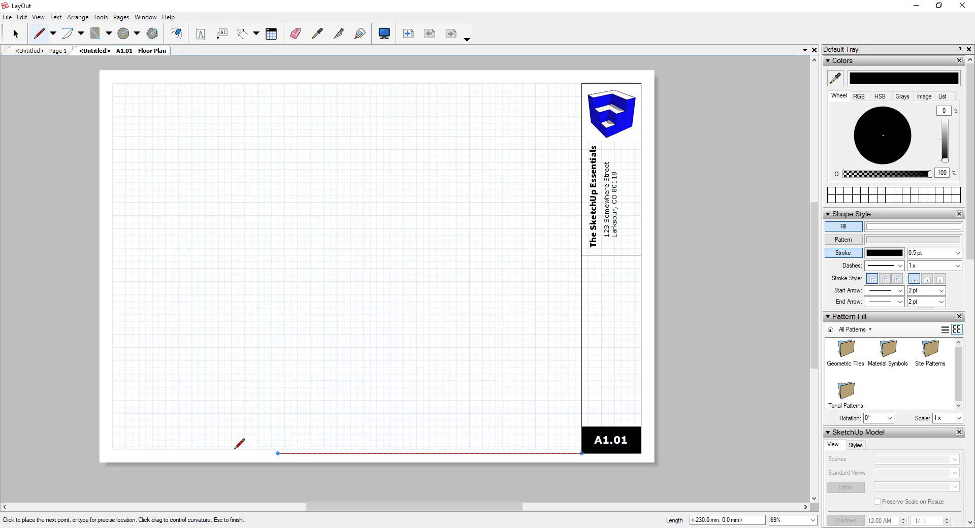
{"action": "left_click", "coordinate": [120, 451]}
{"action": "key", "text": "space"}
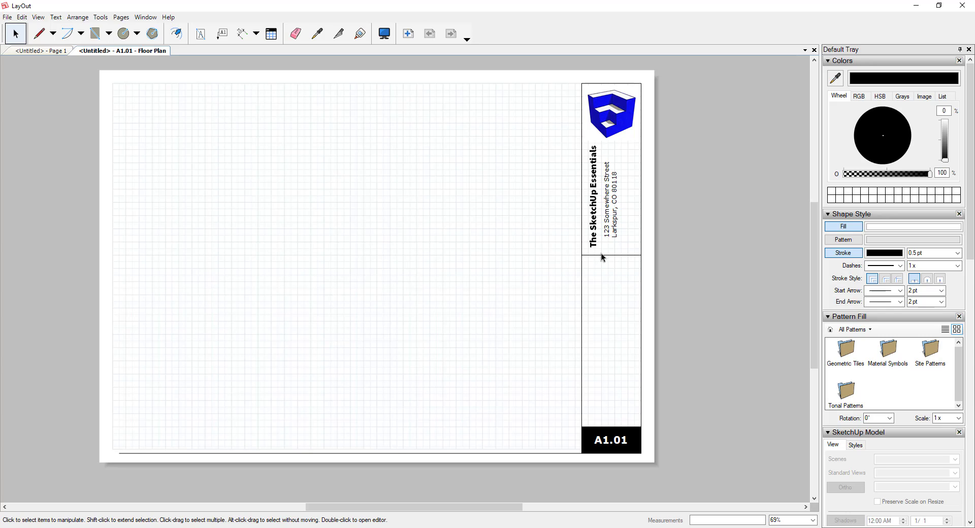
Recentre the page and scroll the Default Tray to show the Pages and Layers panels.
{"action": "key", "text": "l"}
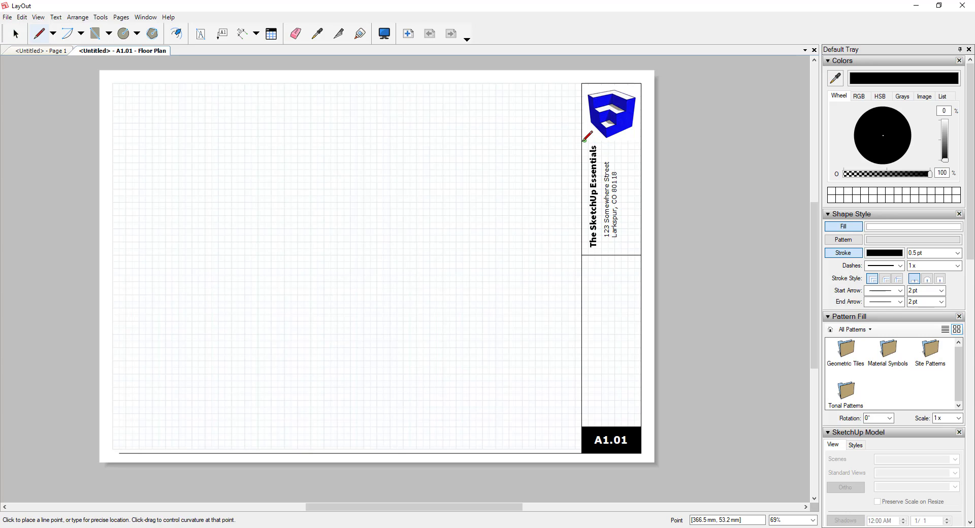
{"action": "scroll", "coordinate": [583, 136], "scroll_direction": "up", "scroll_amount": 2}
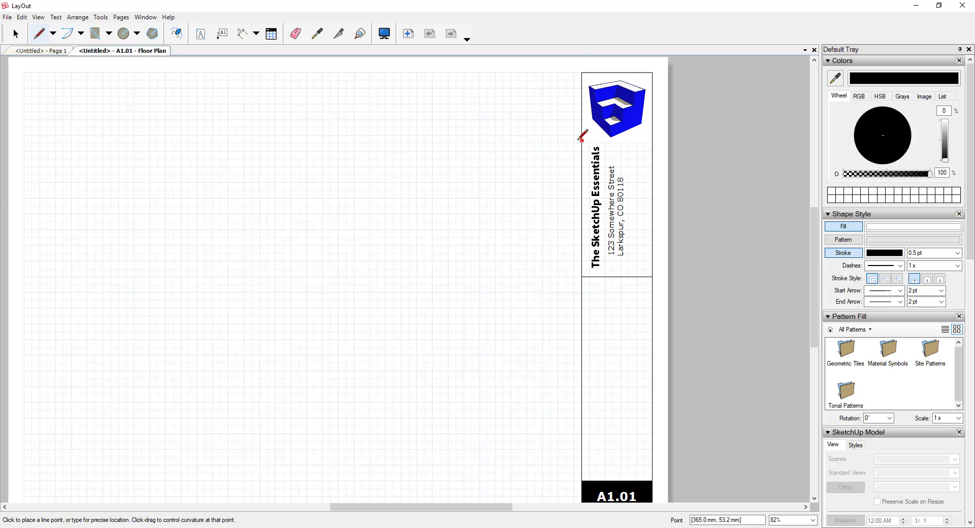
{"action": "scroll", "coordinate": [589, 104], "scroll_direction": "down", "scroll_amount": 1}
{"action": "key", "text": "space"}
{"action": "scroll", "coordinate": [590, 103], "scroll_direction": "down", "scroll_amount": 4}
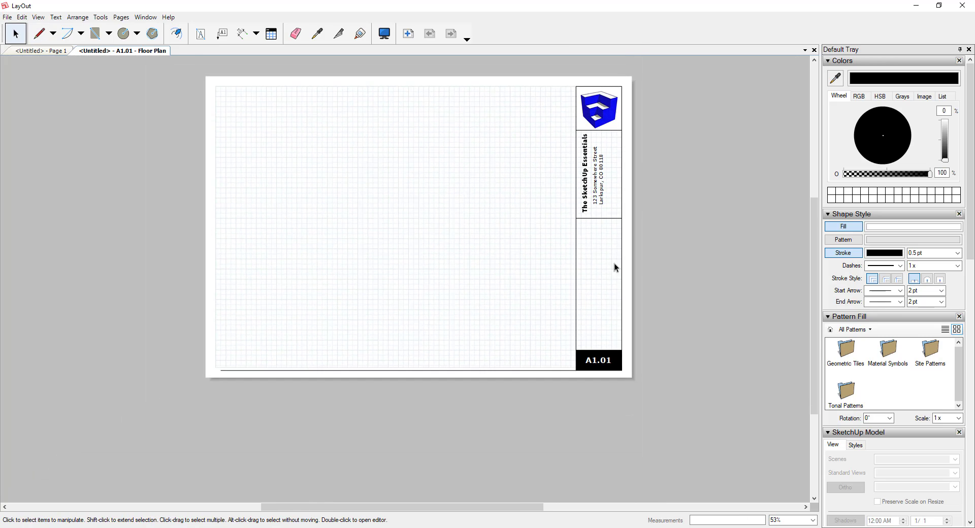
{"action": "scroll", "coordinate": [604, 208], "scroll_direction": "down", "scroll_amount": 1}
{"action": "middle_click_drag", "start_coordinate": [604, 208], "coordinate": [694, 263]}
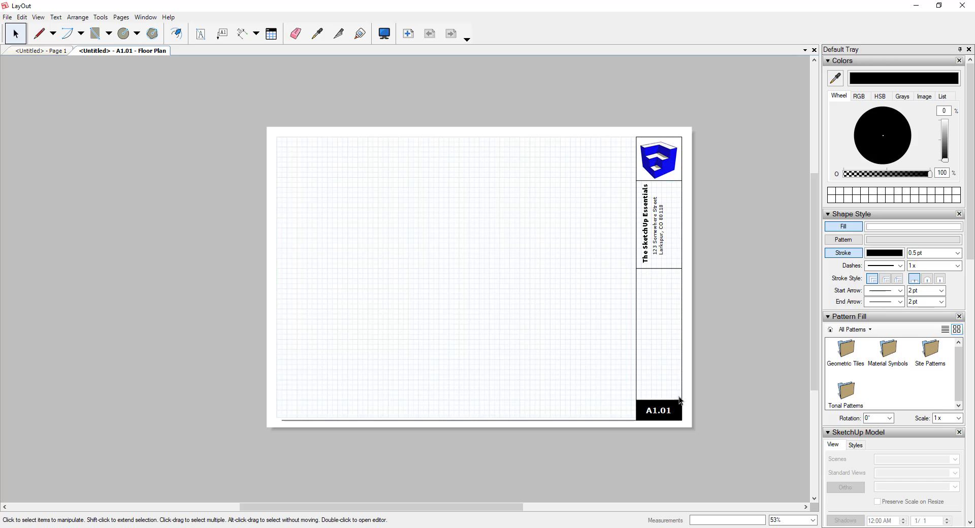
{"action": "scroll", "coordinate": [682, 394], "scroll_direction": "up", "scroll_amount": 3}
{"action": "scroll", "coordinate": [642, 398], "scroll_direction": "up", "scroll_amount": 1}
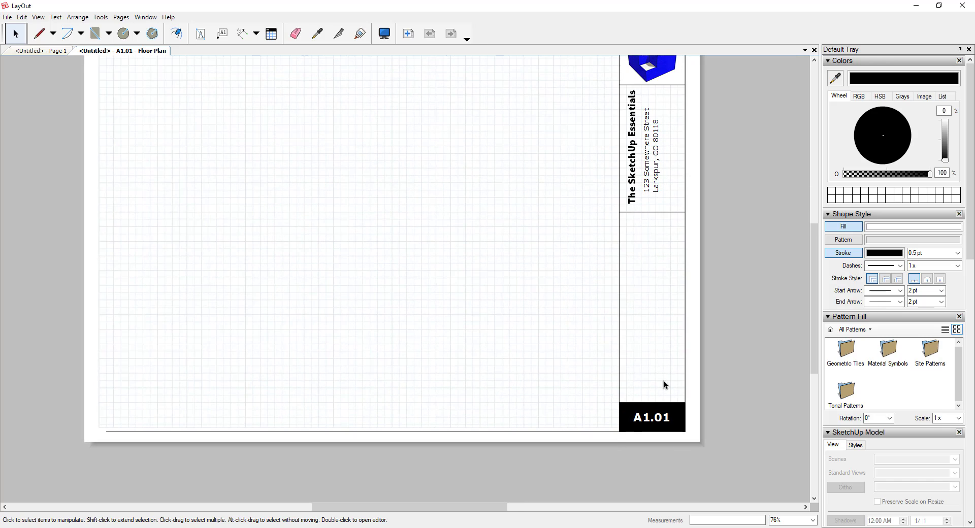
{"action": "scroll", "coordinate": [663, 381], "scroll_direction": "down", "scroll_amount": 3}
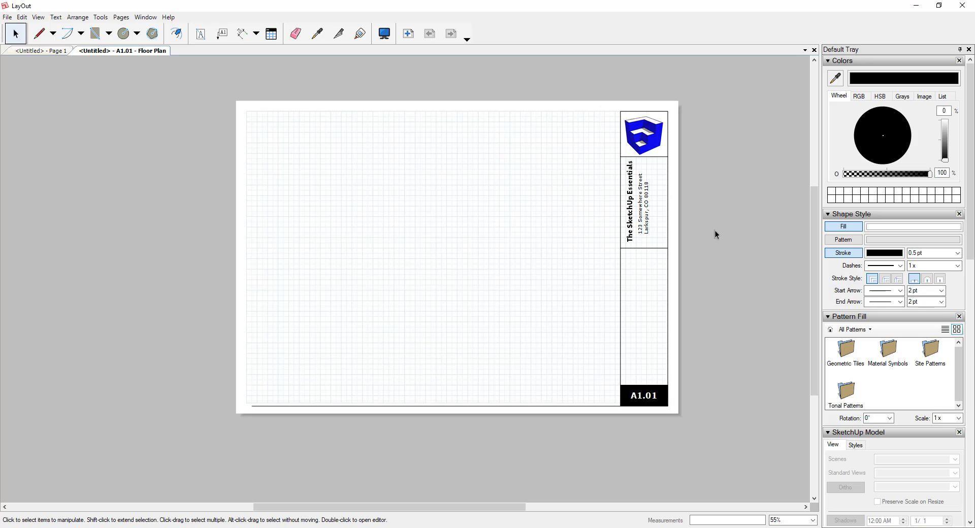
{"action": "scroll", "coordinate": [716, 234], "scroll_direction": "down", "scroll_amount": 1}
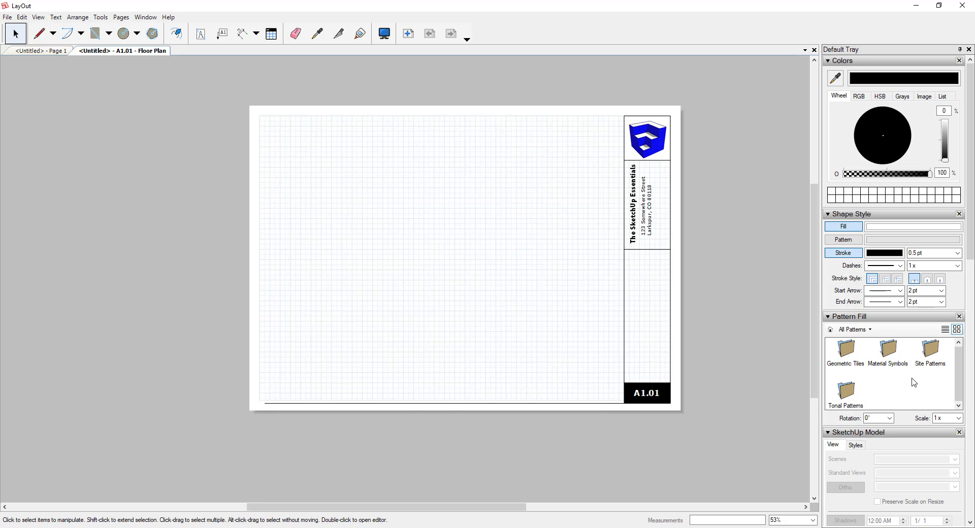
{"action": "left_click", "coordinate": [970, 387]}
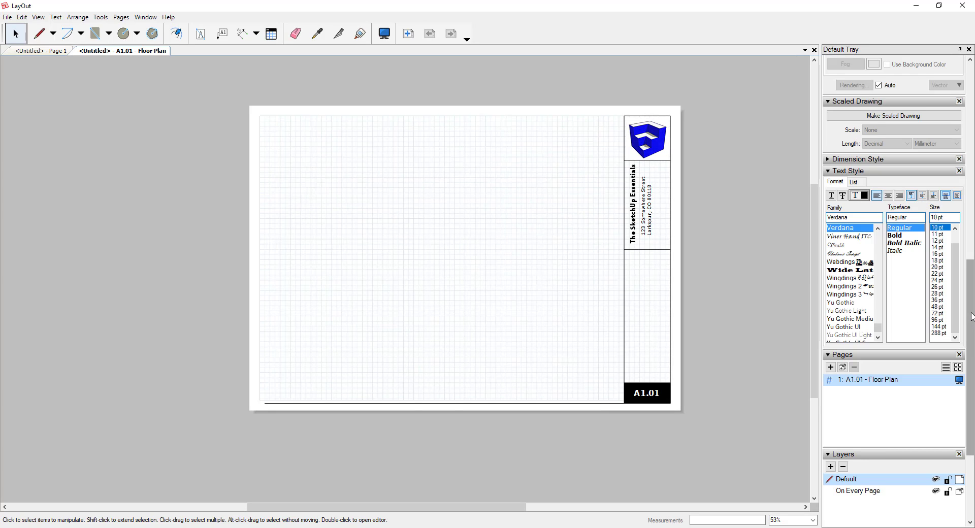
{"action": "left_click_drag", "start_coordinate": [971, 316], "coordinate": [971, 370]}
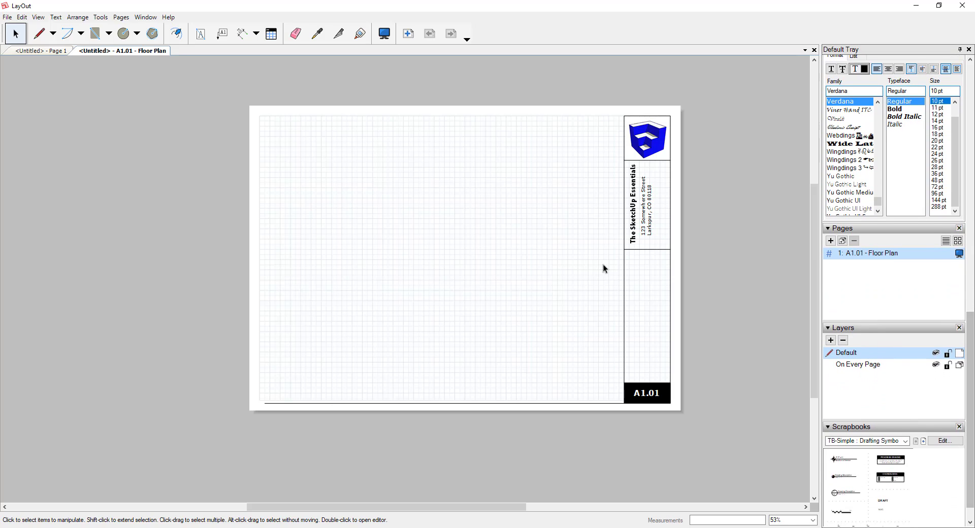
Rename the first page from 'A1.01 - Floor Plan' to 'Cover Page' in the Pages panel.
{"action": "double_click", "coordinate": [867, 254]}
{"action": "type", "text": "Cover Page"}
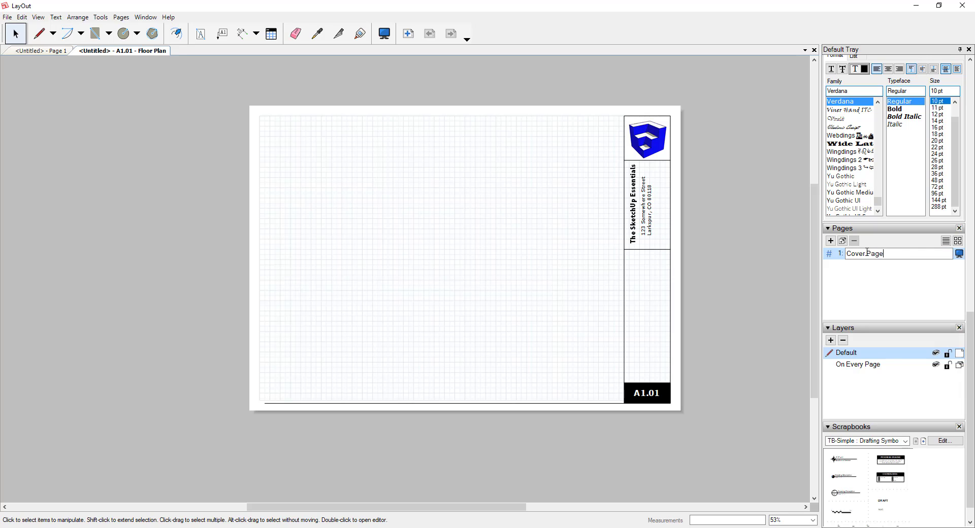
{"action": "key", "text": "Return"}
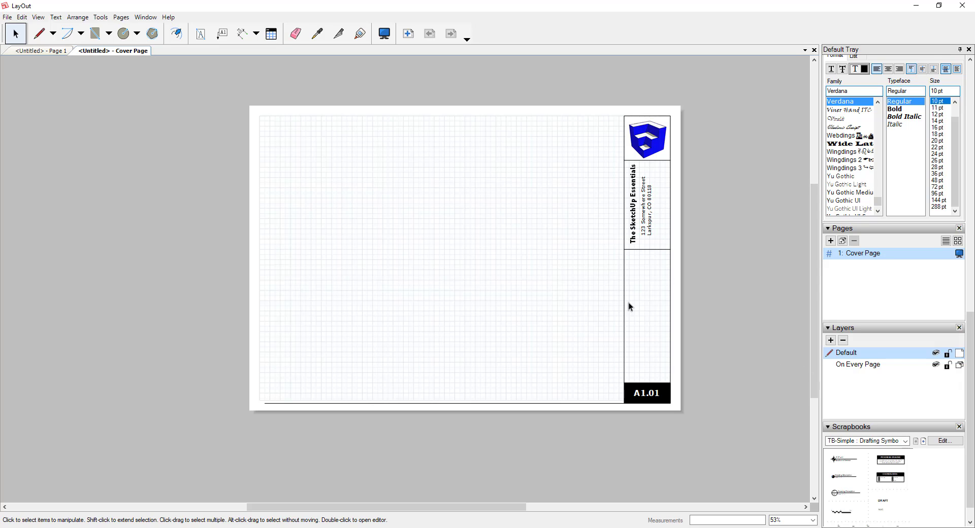
Select all the title block items and combine them into one group.
{"action": "left_click_drag", "start_coordinate": [219, 92], "coordinate": [725, 454]}
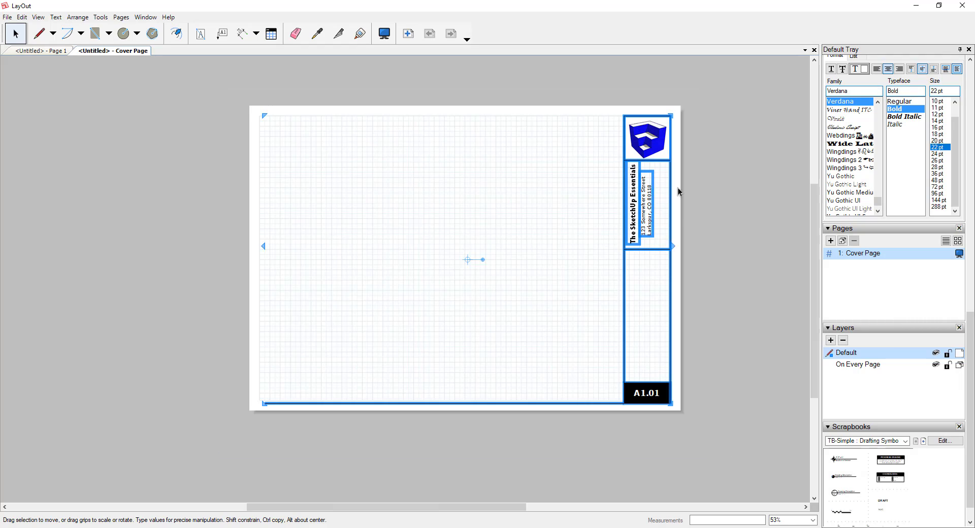
{"action": "right_click", "coordinate": [649, 182]}
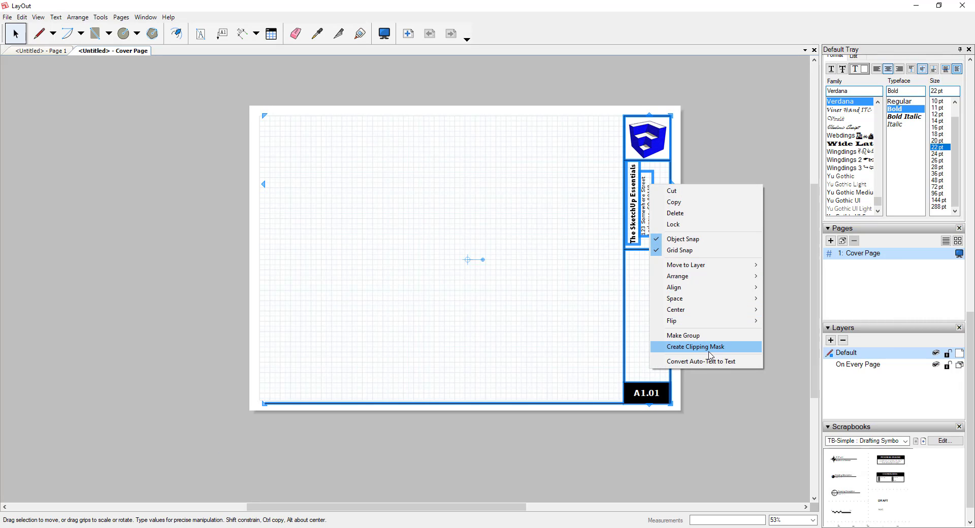
{"action": "left_click", "coordinate": [694, 335]}
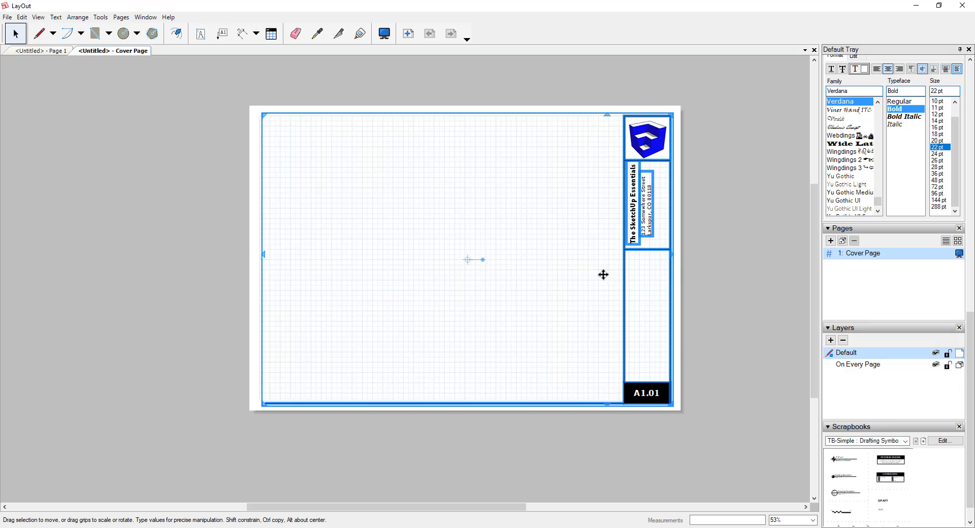
{"action": "left_click", "coordinate": [726, 272]}
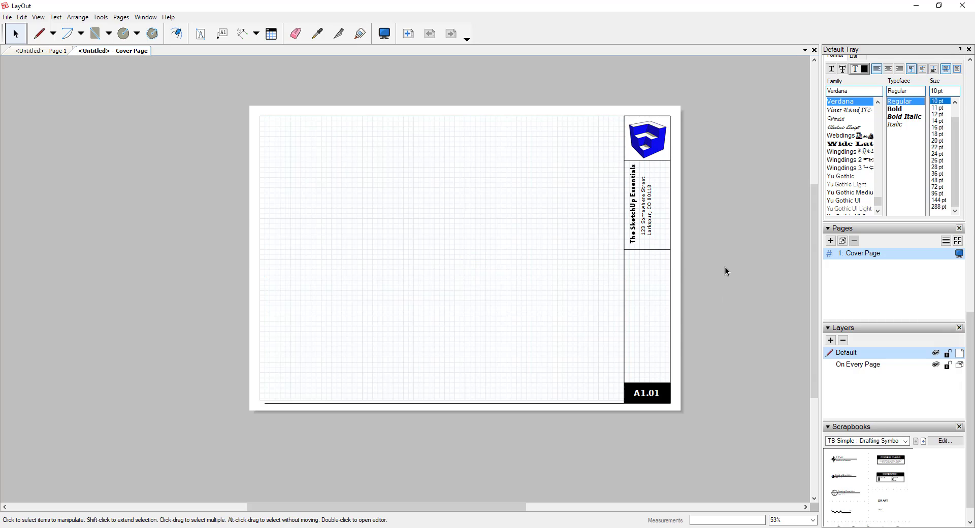
{"action": "left_click", "coordinate": [659, 226]}
Add a 'Title Block' layer at the bottom of the list and move the group onto it.
{"action": "left_click", "coordinate": [831, 341]}
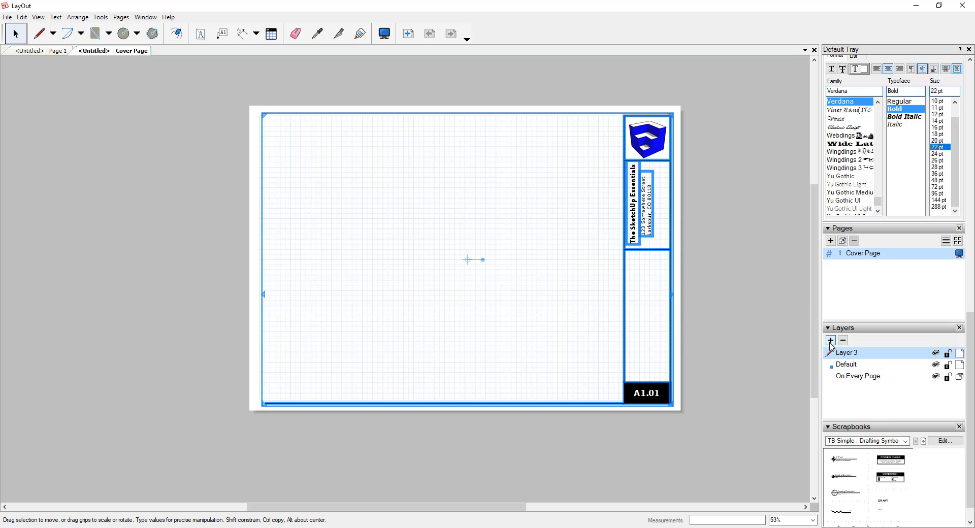
{"action": "double_click", "coordinate": [856, 353]}
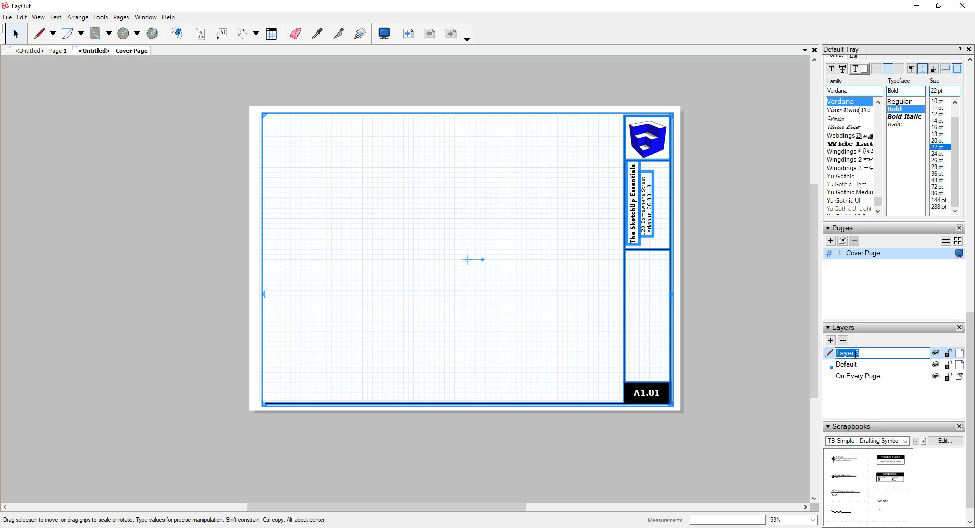
{"action": "type", "text": "Title Block"}
{"action": "key", "text": "Return"}
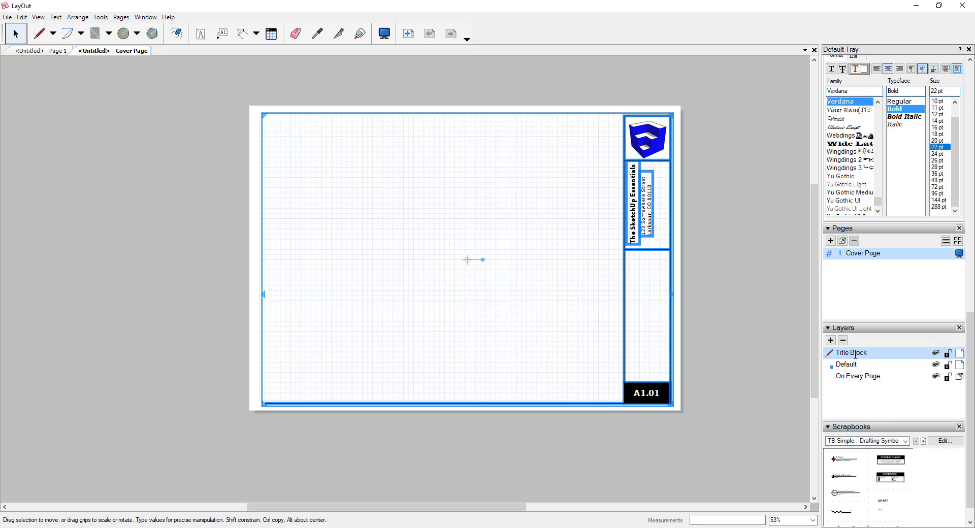
{"action": "left_click_drag", "start_coordinate": [856, 358], "coordinate": [871, 380]}
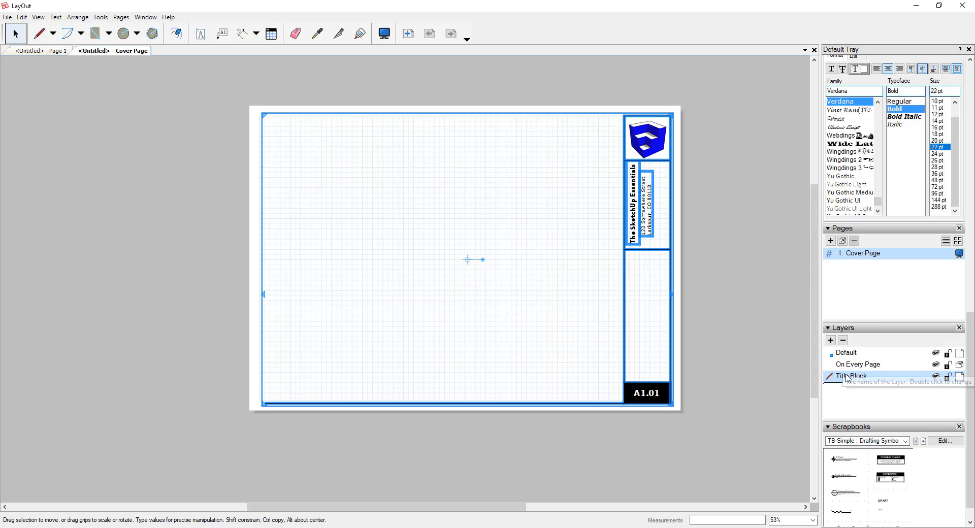
{"action": "right_click", "coordinate": [648, 201]}
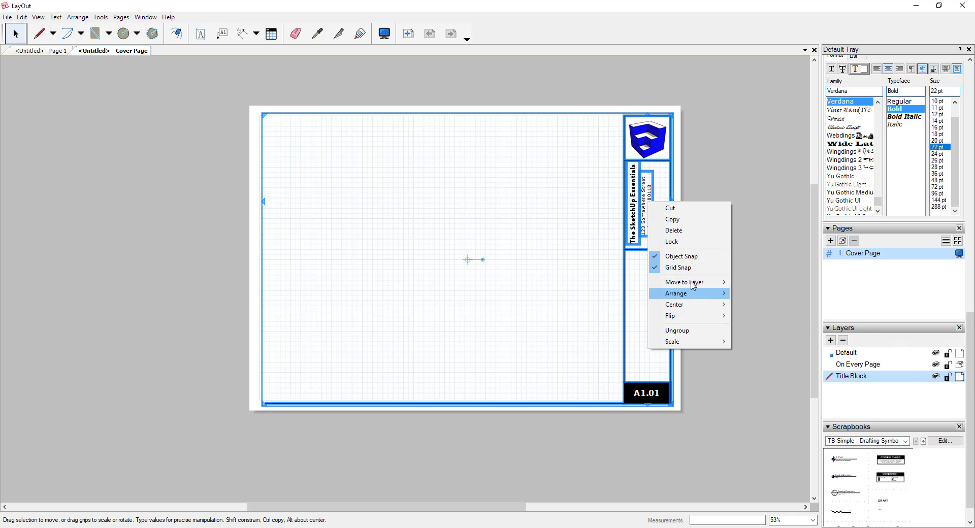
{"action": "mouse_move", "coordinate": [693, 284]}
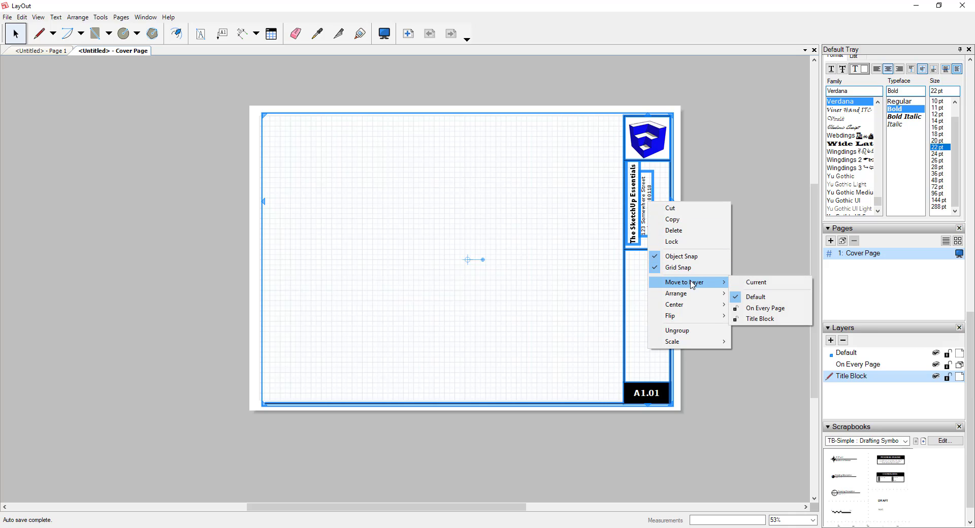
{"action": "left_click", "coordinate": [771, 320]}
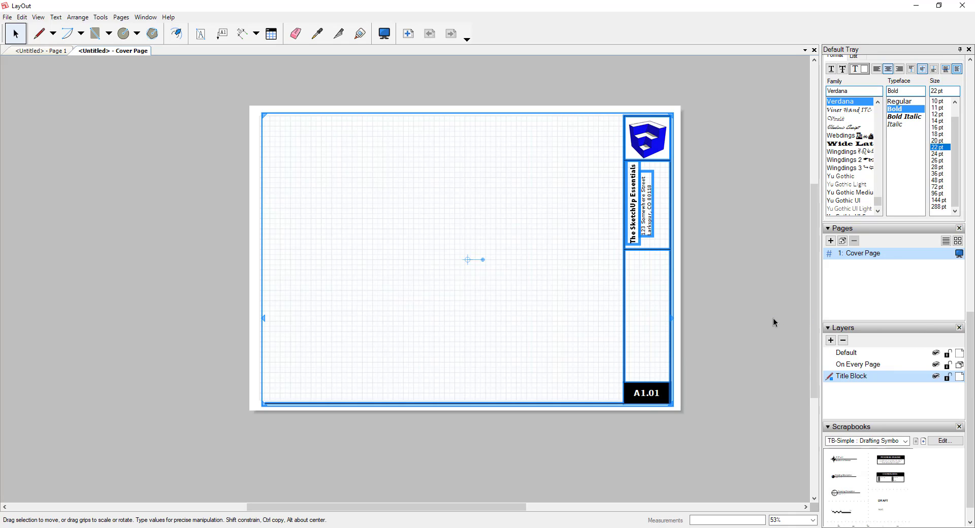
Add Page 2 and compare it with the Cover Page to confirm its A2.01 number.
{"action": "left_click", "coordinate": [830, 240]}
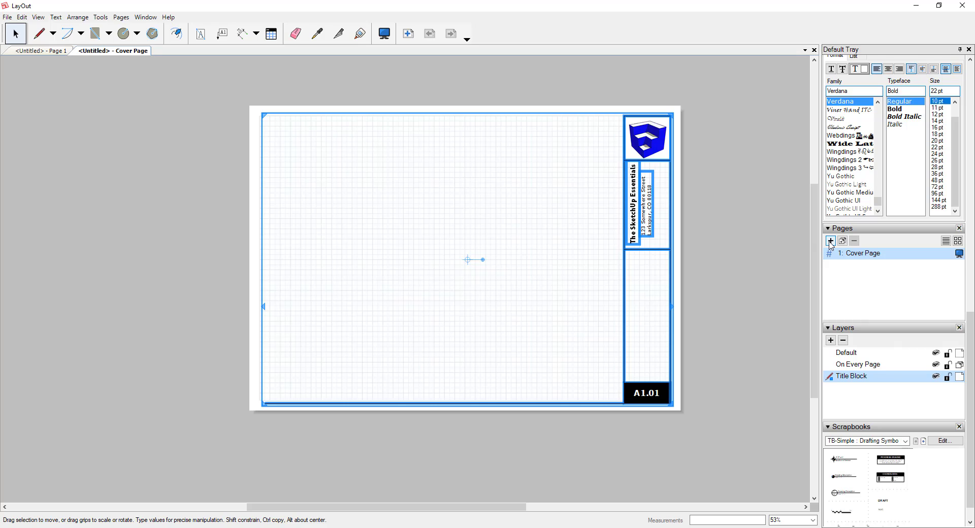
{"action": "left_click", "coordinate": [858, 253]}
{"action": "left_click", "coordinate": [858, 263]}
{"action": "left_click", "coordinate": [858, 253]}
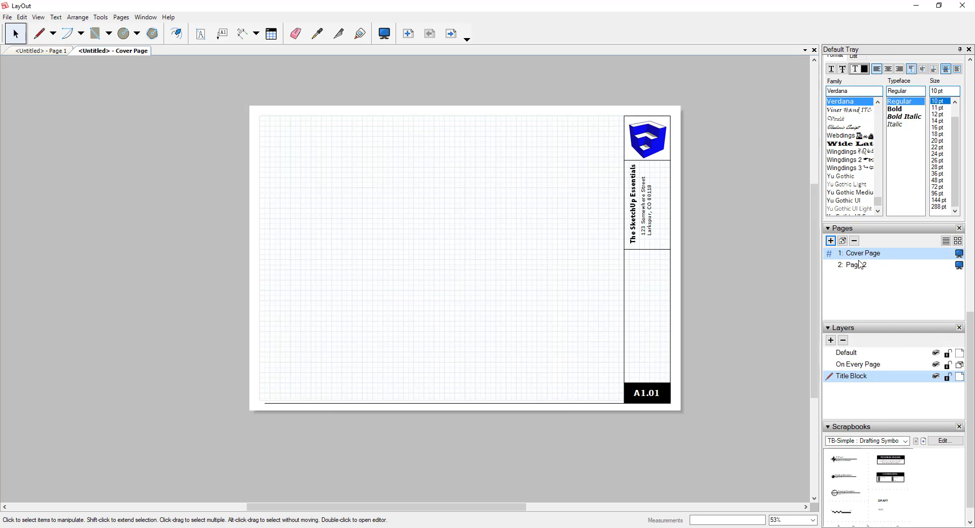
{"action": "left_click", "coordinate": [858, 264]}
{"action": "left_click", "coordinate": [863, 253]}
{"action": "left_click", "coordinate": [860, 265]}
{"action": "left_click", "coordinate": [862, 252]}
{"action": "left_click", "coordinate": [854, 265]}
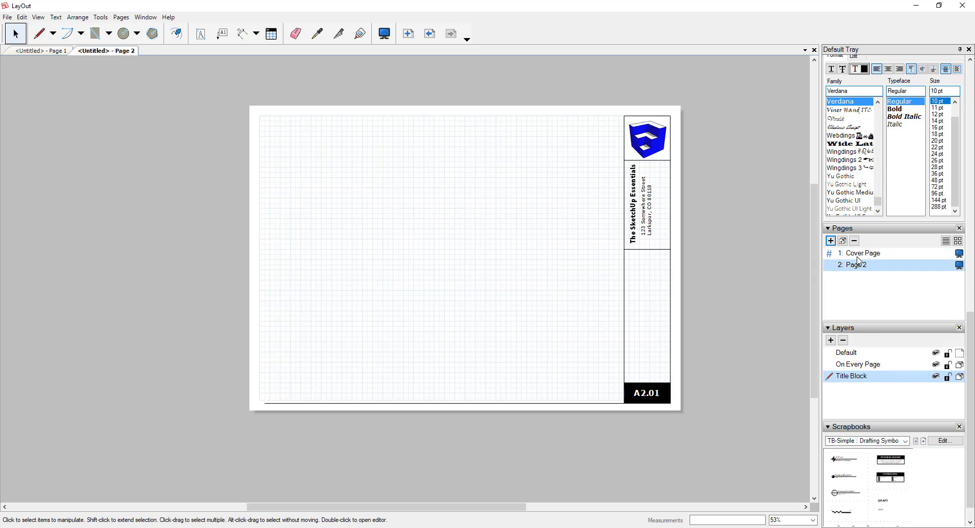
{"action": "key", "text": "Page_Up"}
{"action": "key", "text": "Page_Down"}
{"action": "left_click", "coordinate": [859, 254]}
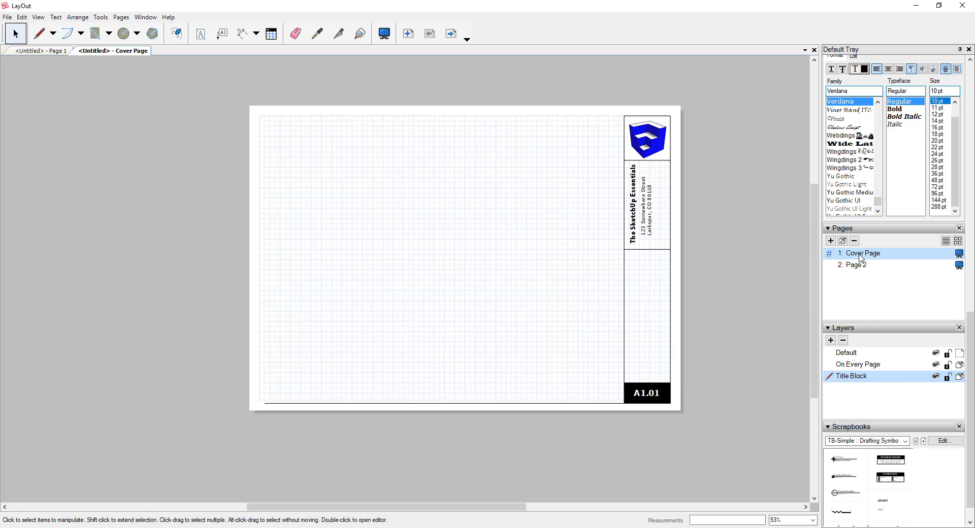
{"action": "left_click", "coordinate": [857, 263]}
{"action": "left_click", "coordinate": [859, 253]}
{"action": "left_click", "coordinate": [858, 263]}
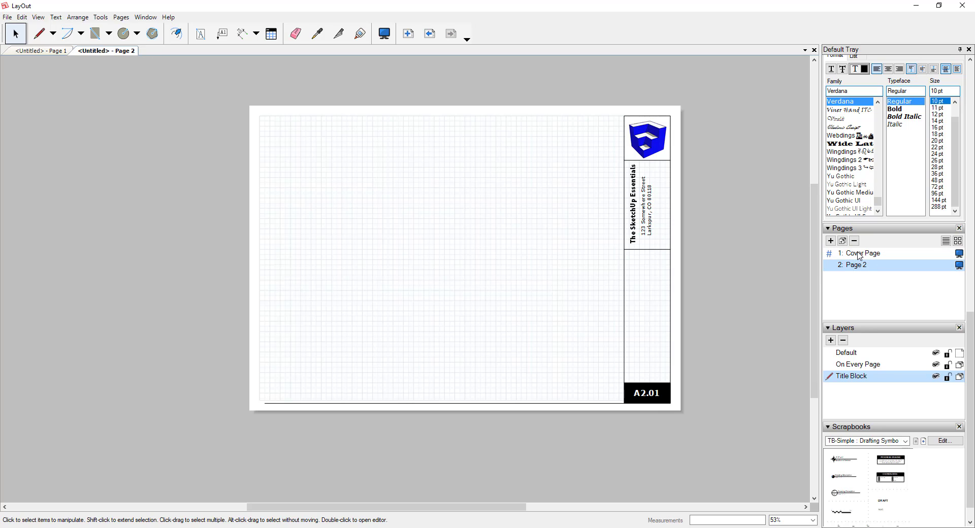
{"action": "left_click", "coordinate": [859, 255]}
{"action": "left_click", "coordinate": [858, 264]}
Add Pages 3 and 4 and confirm their A3.01 and A4.01 sheet numbers.
{"action": "left_click", "coordinate": [831, 241]}
{"action": "left_click", "coordinate": [830, 242]}
{"action": "left_click", "coordinate": [858, 264]}
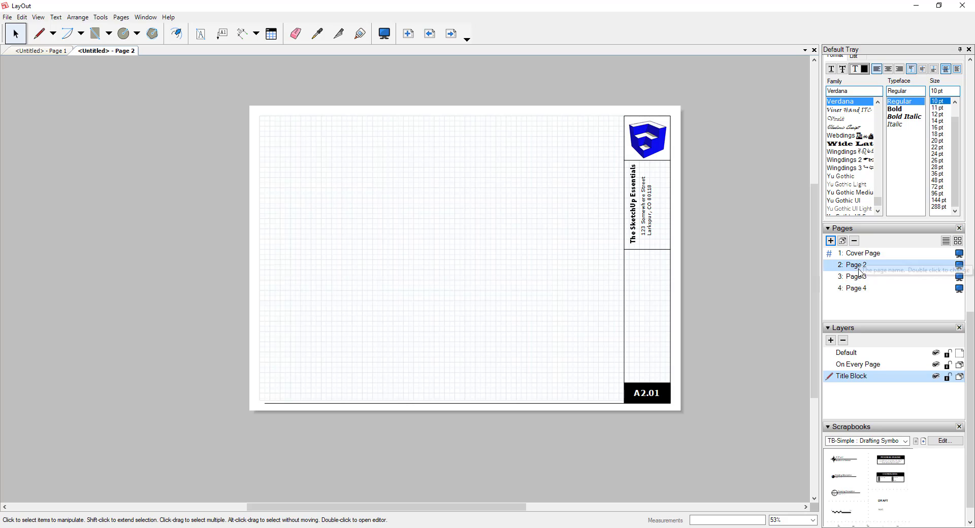
{"action": "left_click_drag", "start_coordinate": [857, 276], "coordinate": [854, 286]}
{"action": "left_click", "coordinate": [855, 287]}
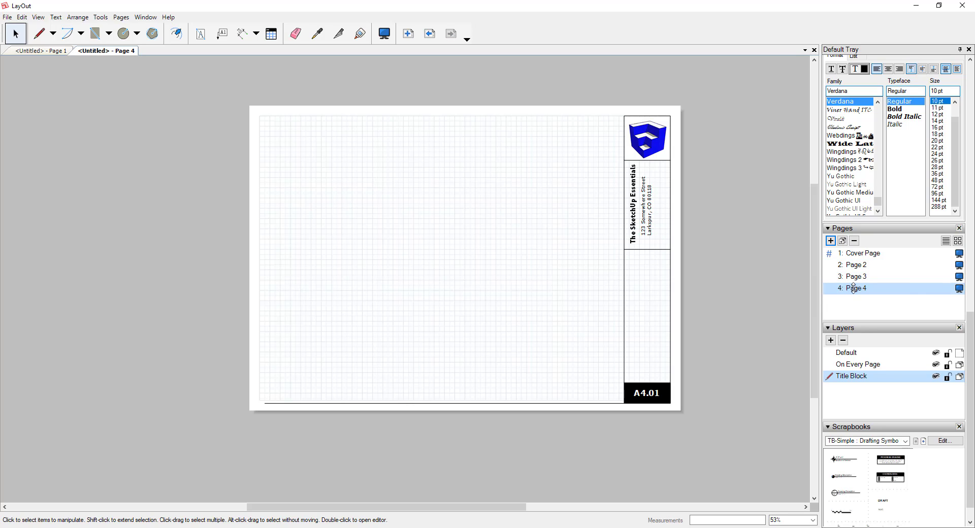
{"action": "left_click", "coordinate": [855, 266]}
{"action": "left_click", "coordinate": [856, 277]}
{"action": "left_click", "coordinate": [856, 265]}
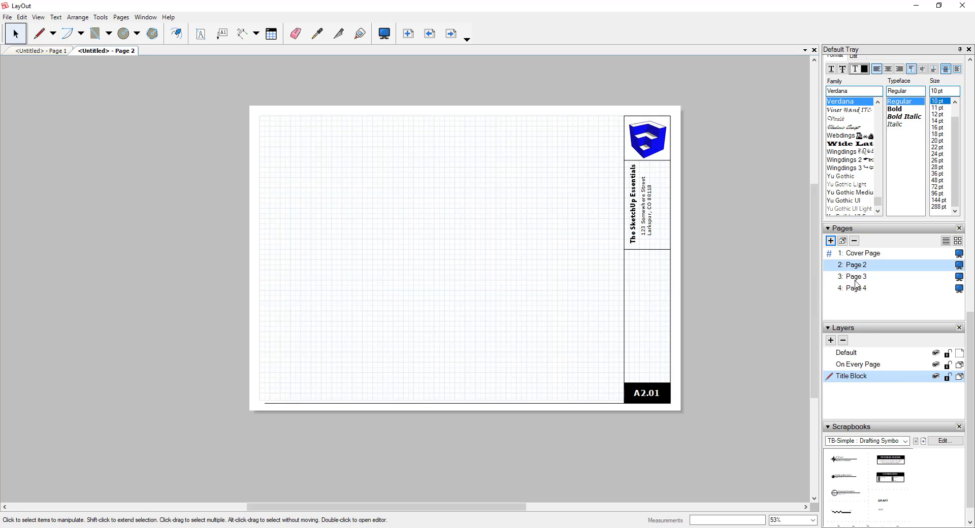
{"action": "left_click", "coordinate": [855, 276]}
{"action": "left_click", "coordinate": [857, 289]}
{"action": "left_click", "coordinate": [856, 266]}
{"action": "key", "text": "Page_Up"}
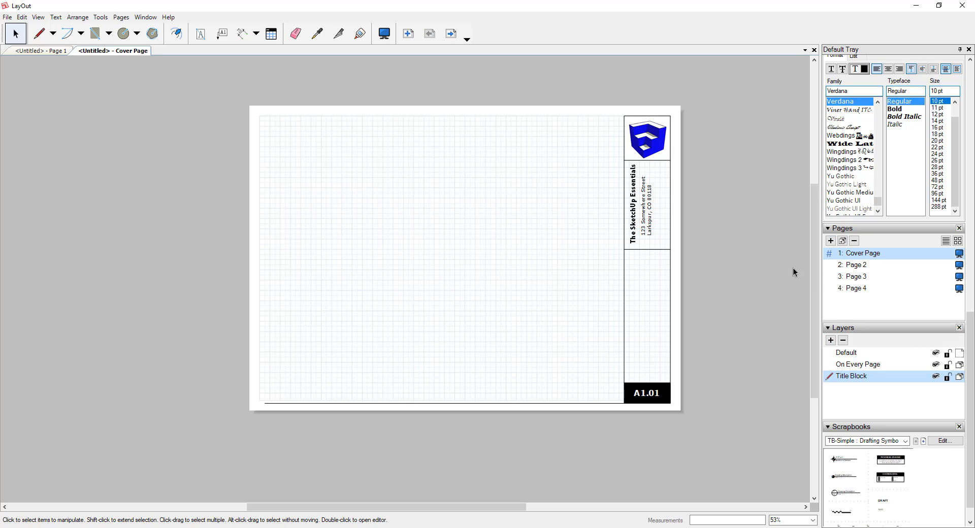
Lock the Title Block layer and confirm the title block can no longer be selected.
{"action": "left_click", "coordinate": [669, 277]}
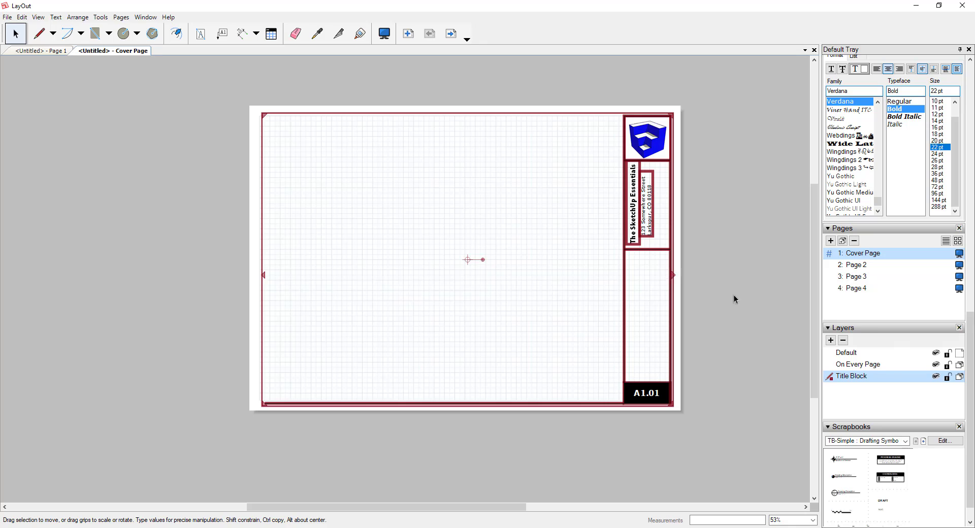
{"action": "left_click", "coordinate": [948, 377]}
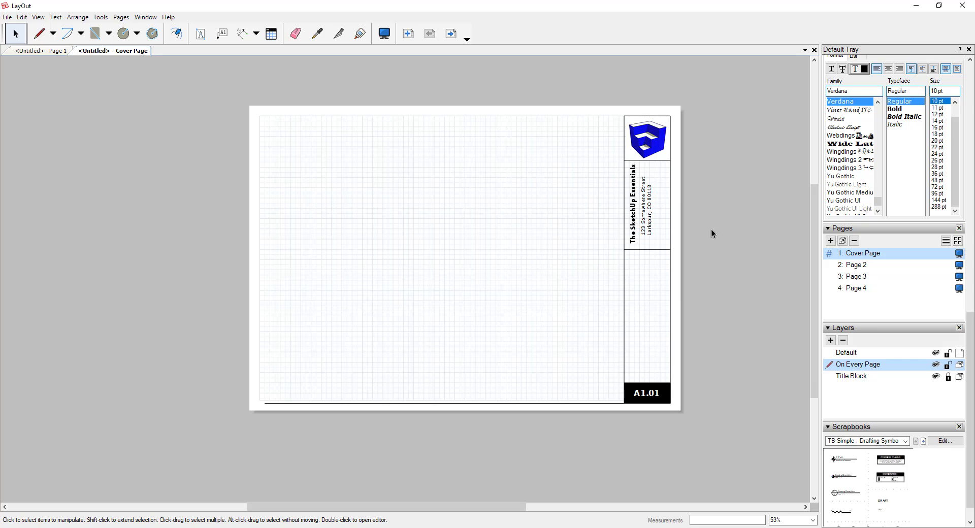
{"action": "left_click_drag", "start_coordinate": [606, 205], "coordinate": [760, 302]}
{"action": "left_click", "coordinate": [948, 377]}
{"action": "left_click", "coordinate": [653, 213]}
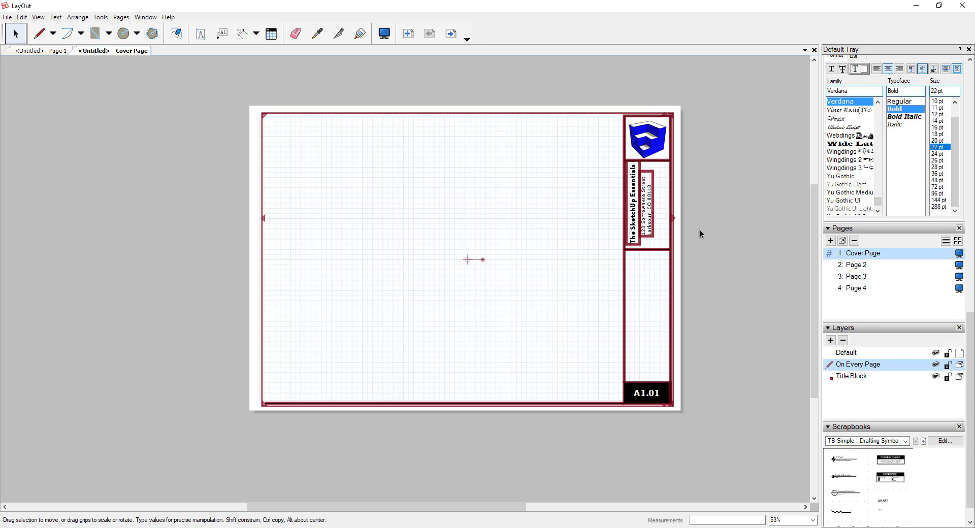
{"action": "left_click", "coordinate": [948, 376]}
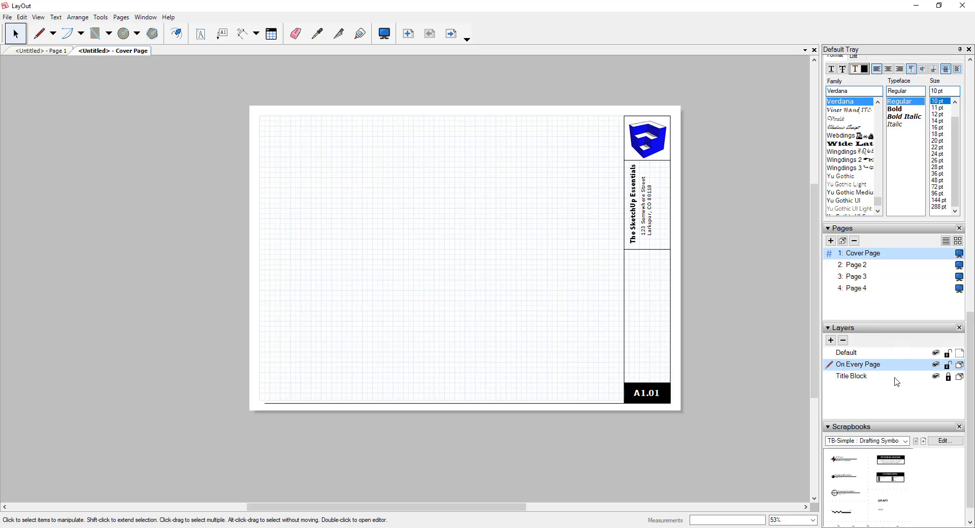
{"action": "left_click", "coordinate": [935, 376]}
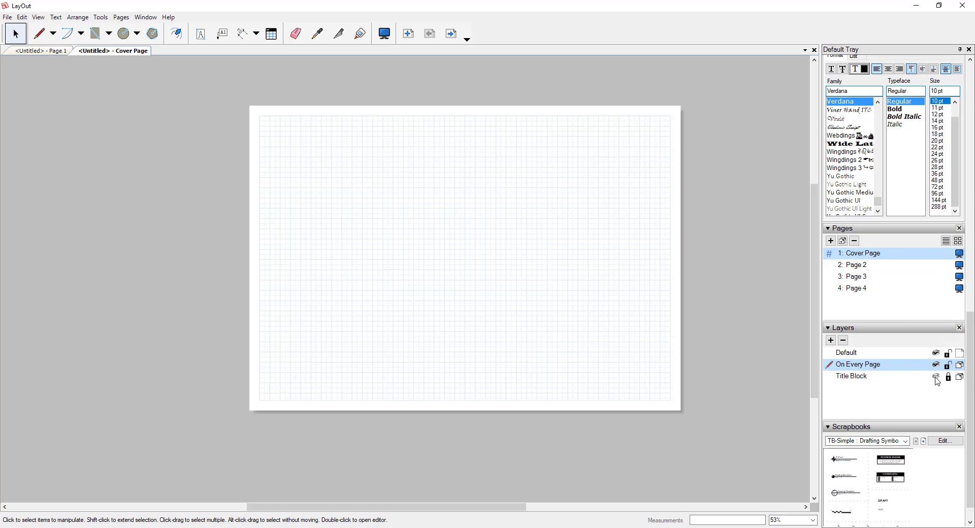
{"action": "left_click", "coordinate": [860, 269]}
{"action": "left_click", "coordinate": [855, 277]}
{"action": "left_click", "coordinate": [855, 290]}
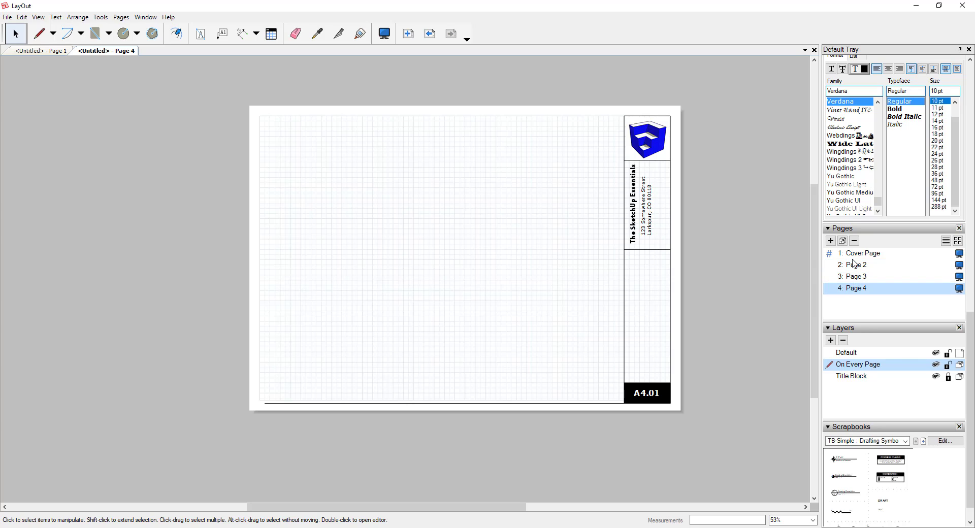
{"action": "left_click", "coordinate": [856, 265]}
{"action": "left_click", "coordinate": [856, 277]}
{"action": "left_click", "coordinate": [858, 289]}
{"action": "left_click", "coordinate": [864, 253]}
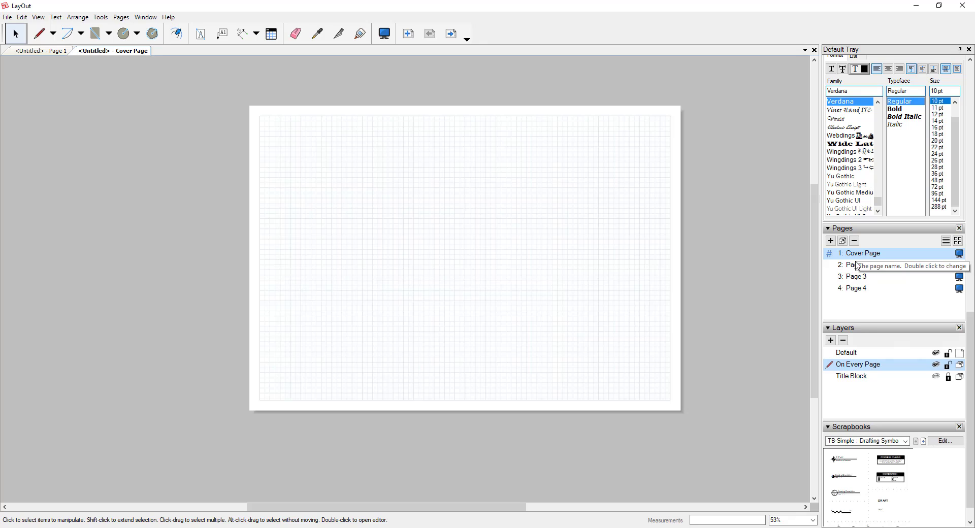
{"action": "left_click", "coordinate": [856, 264]}
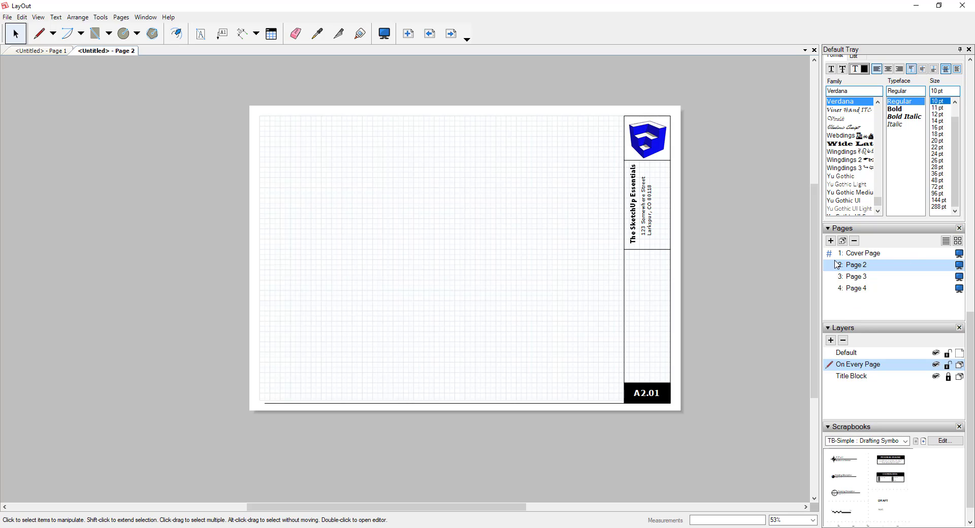
{"action": "mouse_move", "coordinate": [833, 260]}
{"action": "left_click", "coordinate": [855, 254]}
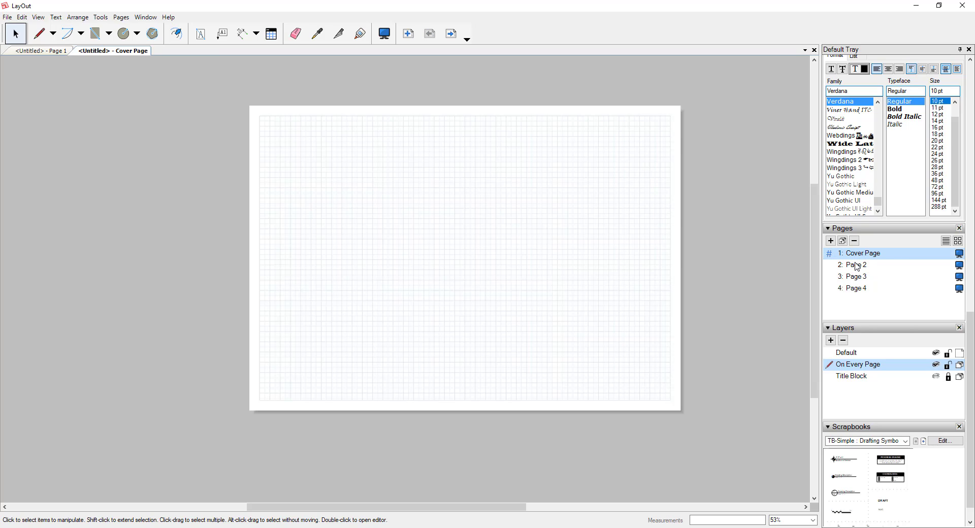
{"action": "left_click", "coordinate": [854, 265]}
{"action": "left_click", "coordinate": [854, 276]}
{"action": "left_click", "coordinate": [854, 289]}
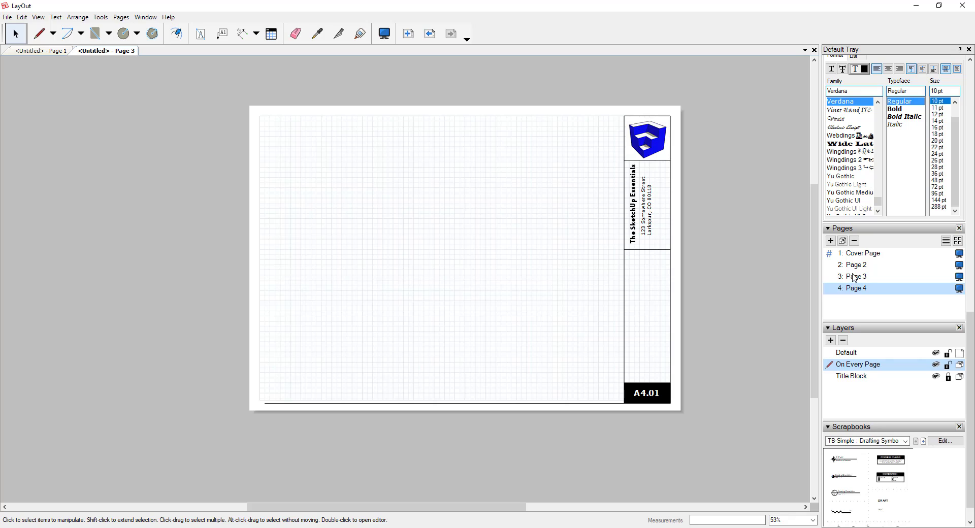
{"action": "left_click", "coordinate": [855, 277]}
{"action": "left_click", "coordinate": [843, 265]}
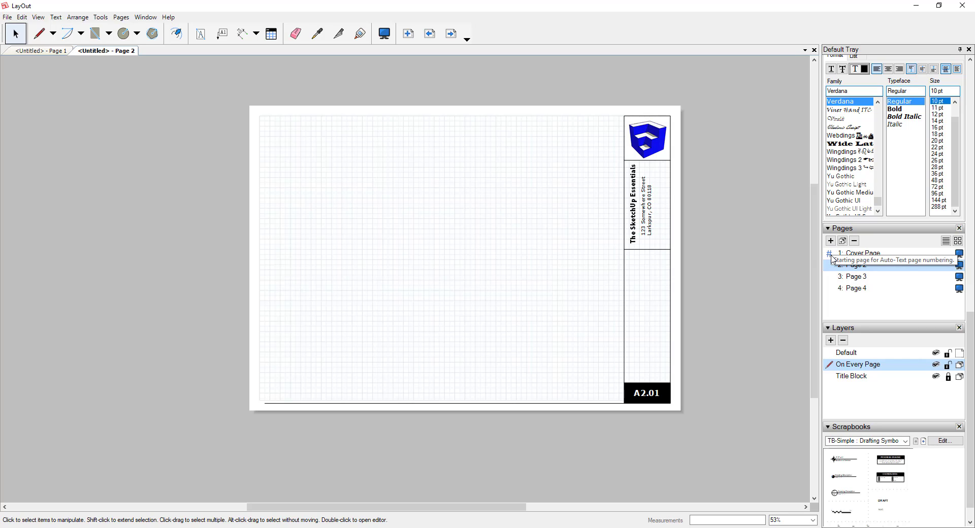
In Document Setup Auto-Text, make <PageNumber> start at 1 from Page 2, style 1, 2, 3.
{"action": "left_click", "coordinate": [7, 18]}
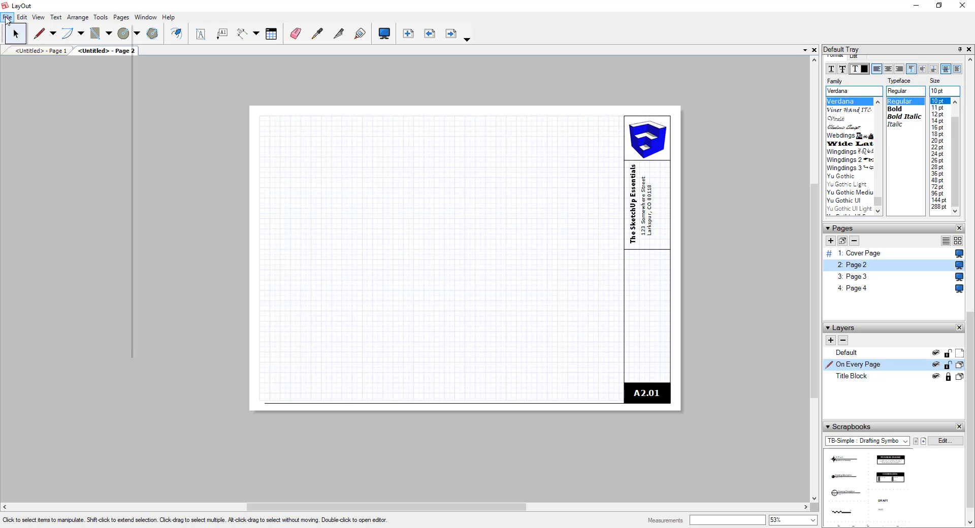
{"action": "left_click", "coordinate": [52, 198]}
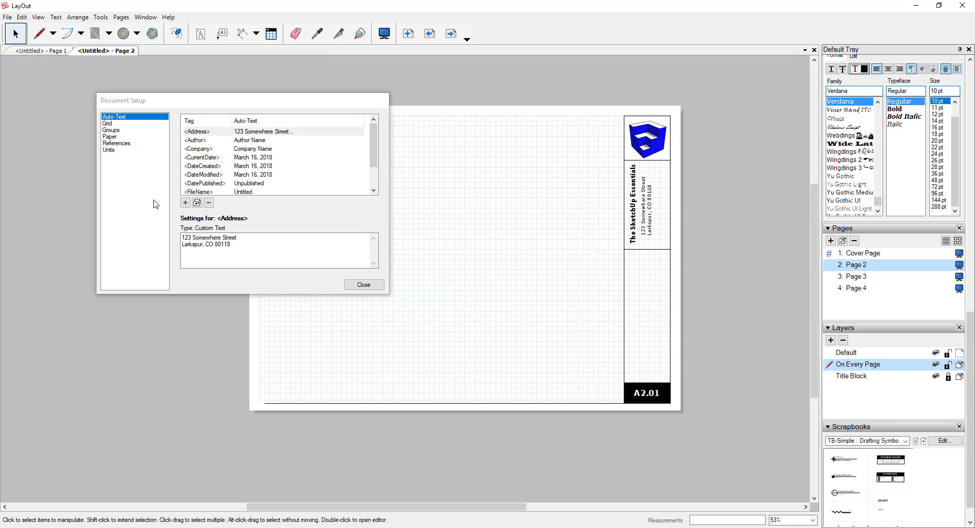
{"action": "scroll", "coordinate": [285, 161], "scroll_direction": "down", "scroll_amount": 1}
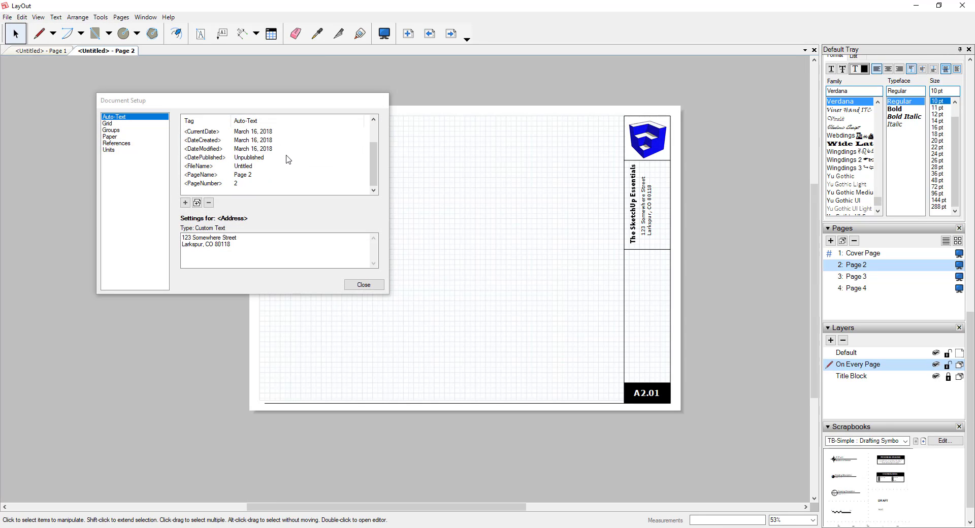
{"action": "left_click", "coordinate": [233, 184]}
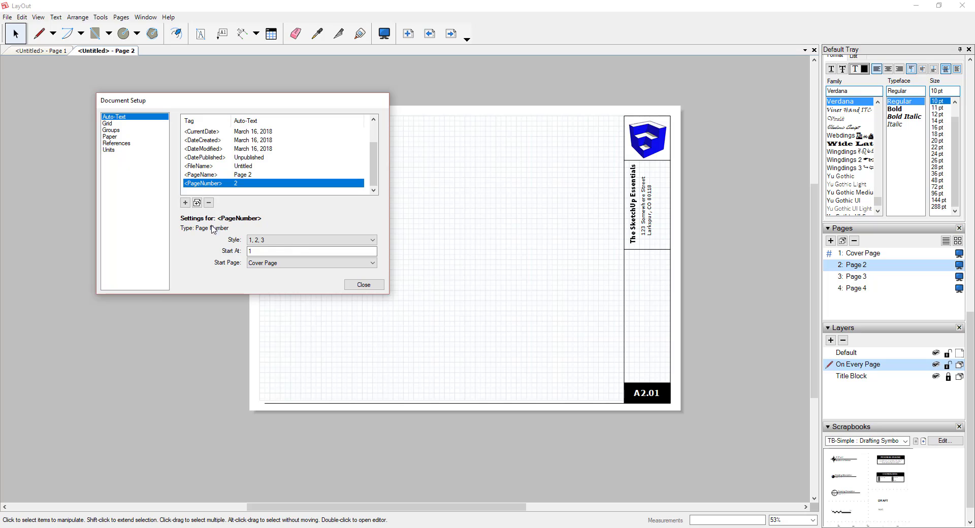
{"action": "left_click", "coordinate": [298, 243]}
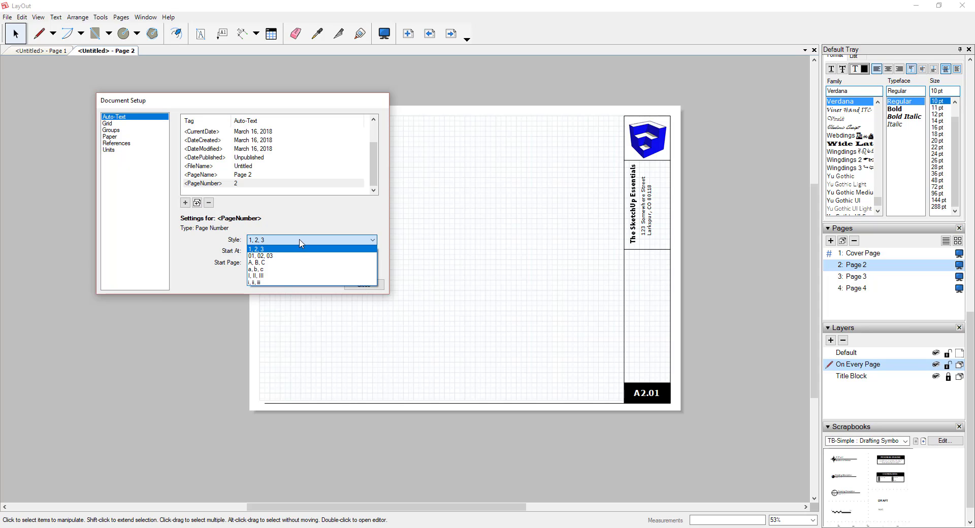
{"action": "left_click", "coordinate": [299, 240]}
{"action": "left_click", "coordinate": [285, 251]}
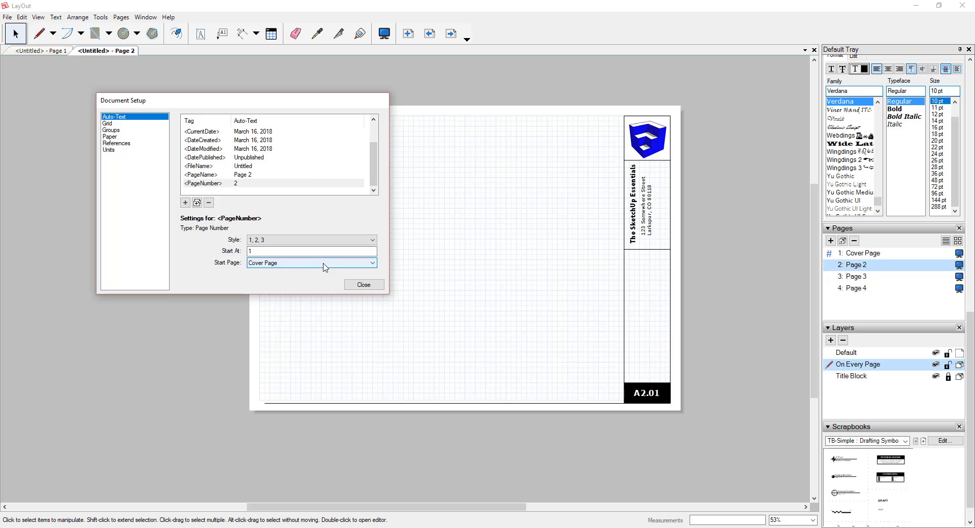
{"action": "left_click", "coordinate": [356, 263]}
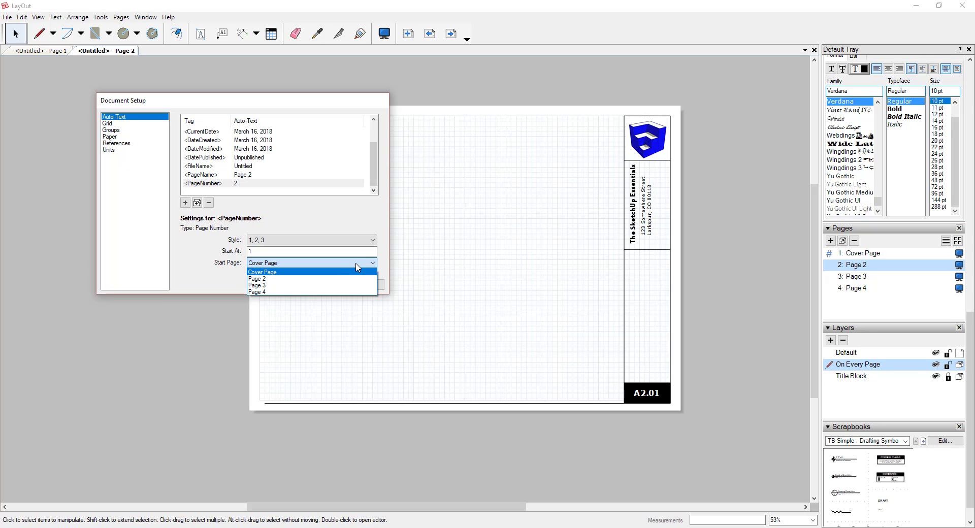
{"action": "left_click", "coordinate": [268, 279]}
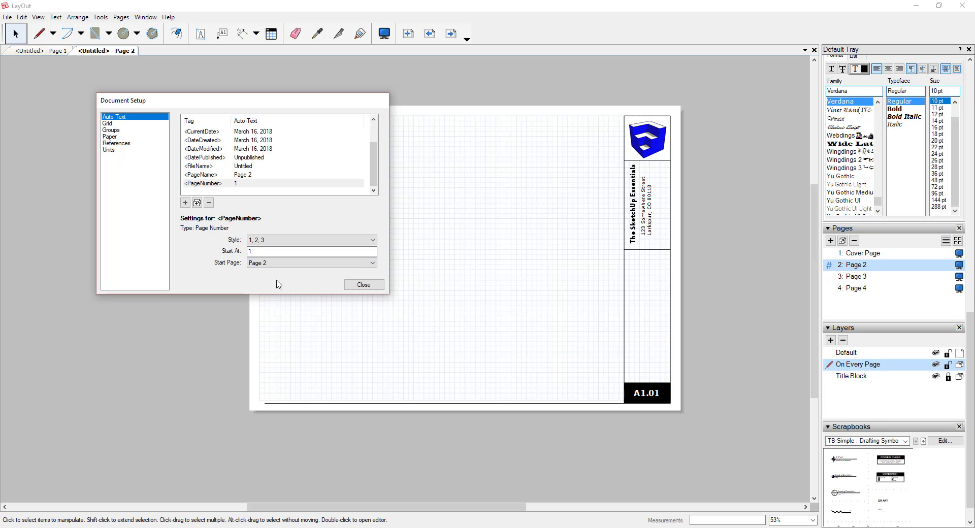
{"action": "left_click", "coordinate": [364, 285]}
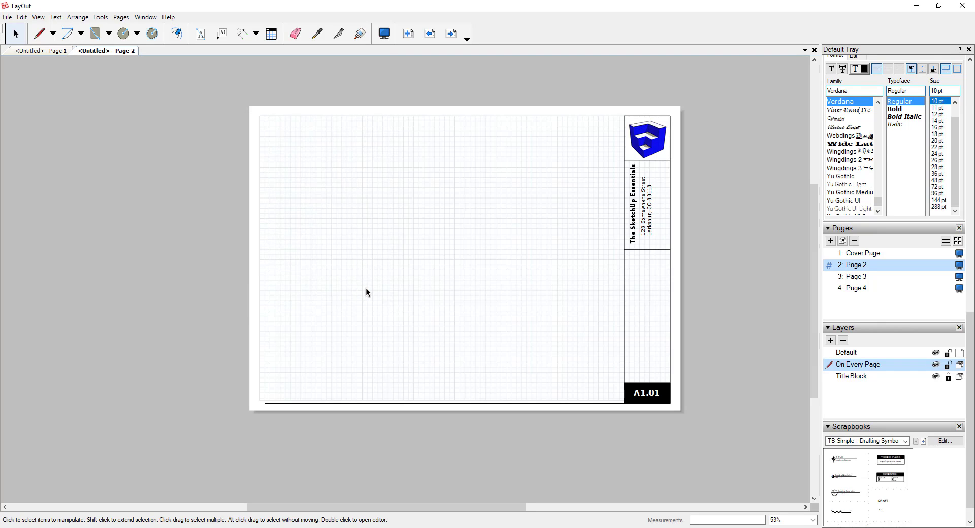
Rename Page 2 to 'Page 1' and start editing the Page 3 name.
{"action": "double_click", "coordinate": [857, 265]}
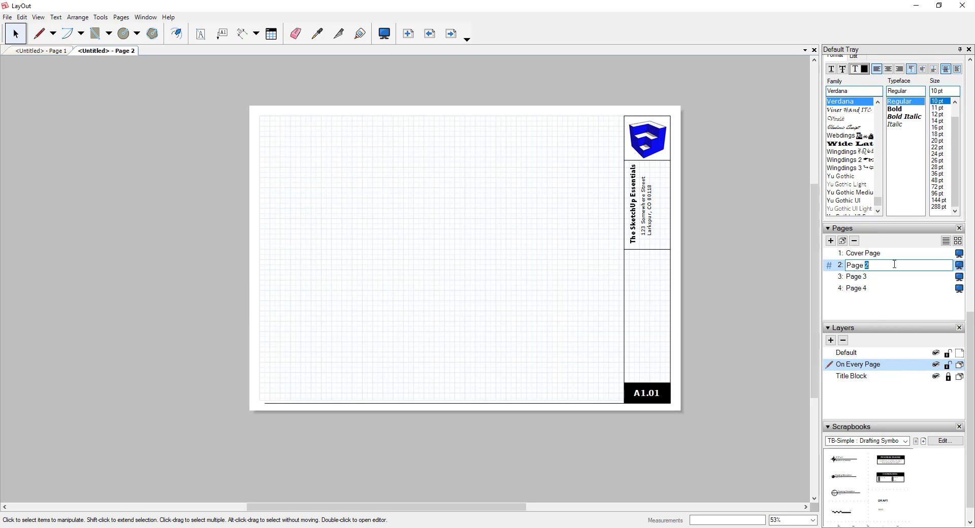
{"action": "type", "text": "1"}
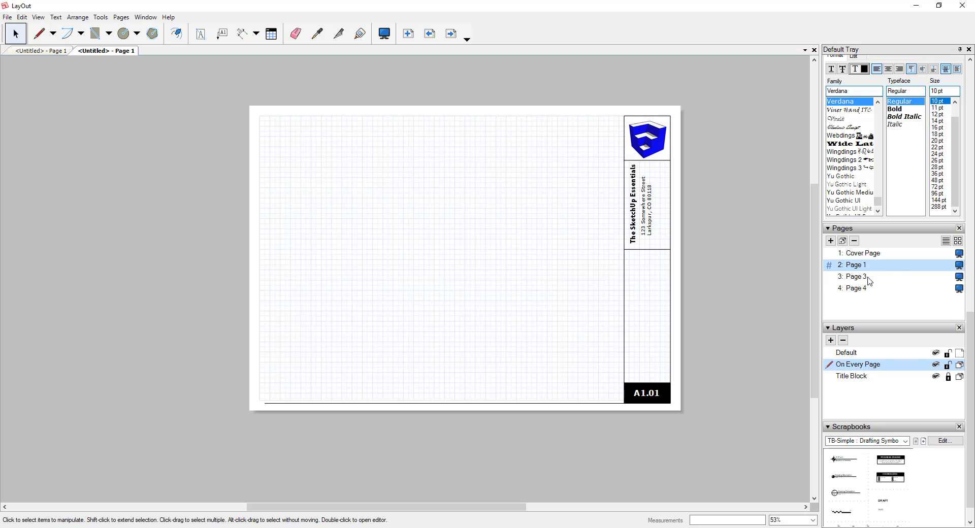
{"action": "double_click", "coordinate": [868, 276]}
{"action": "left_click", "coordinate": [868, 276]}
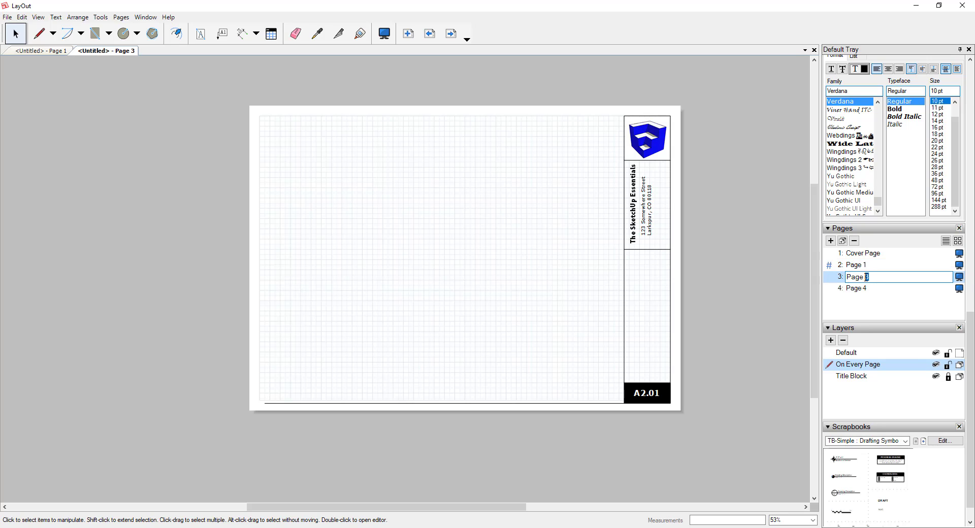
Rename Page 3 to 'Page 2' and Page 4 to 'Page 3', then review each sheet.
{"action": "key", "text": "BackSpace"}
{"action": "type", "text": "2"}
{"action": "key", "text": "Return"}
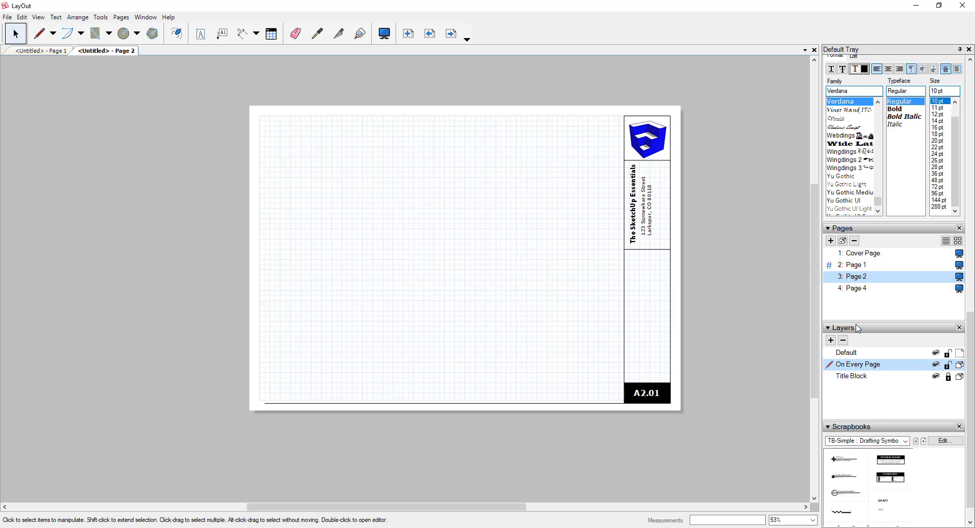
{"action": "double_click", "coordinate": [866, 288]}
{"action": "double_click", "coordinate": [865, 289]}
{"action": "type", "text": "3"}
{"action": "key", "text": "Return"}
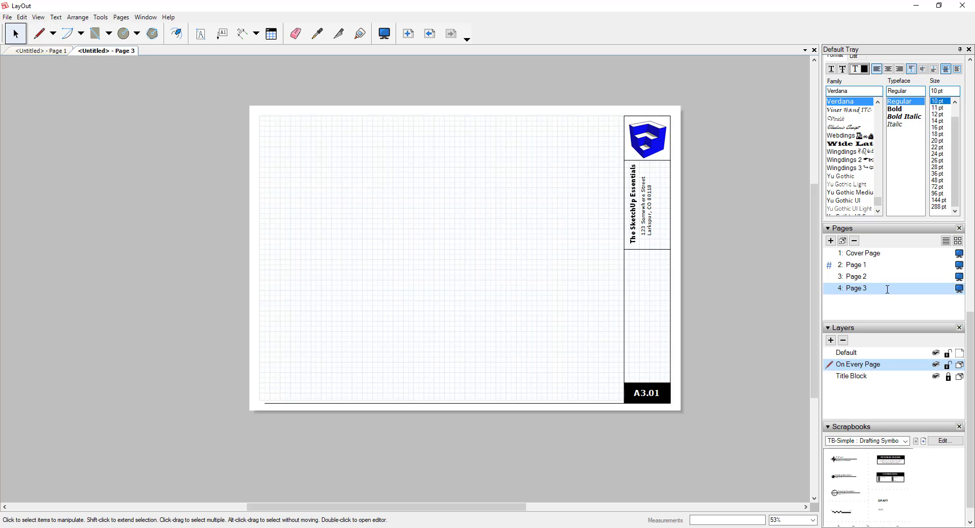
{"action": "left_click", "coordinate": [859, 266]}
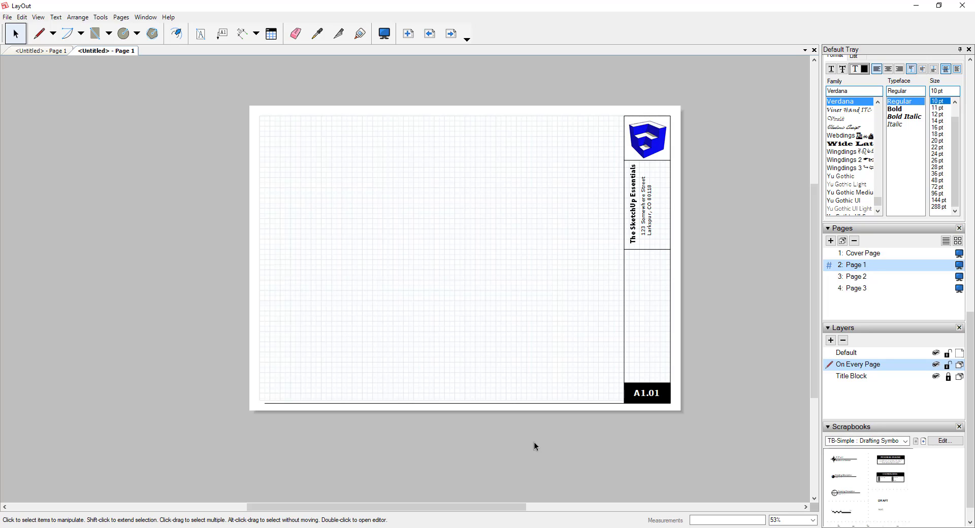
{"action": "left_click", "coordinate": [858, 277]}
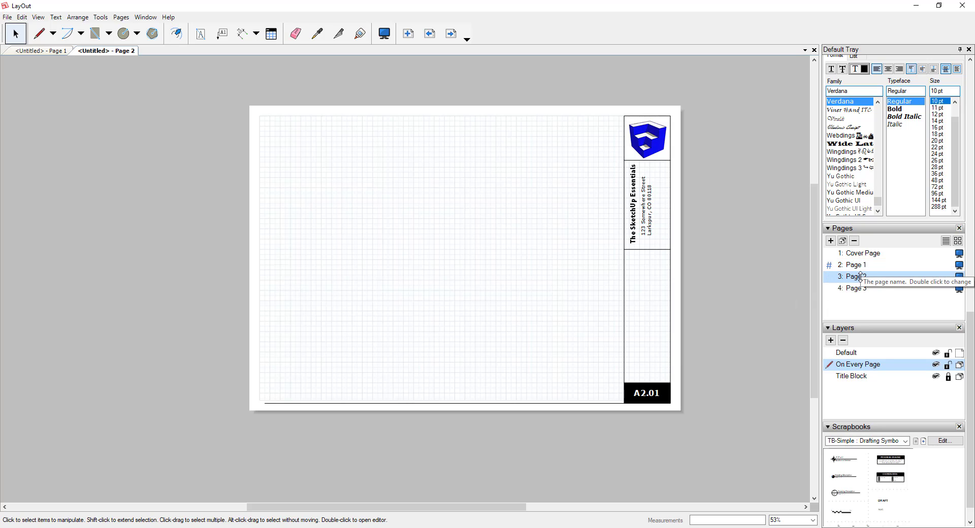
{"action": "left_click", "coordinate": [859, 288]}
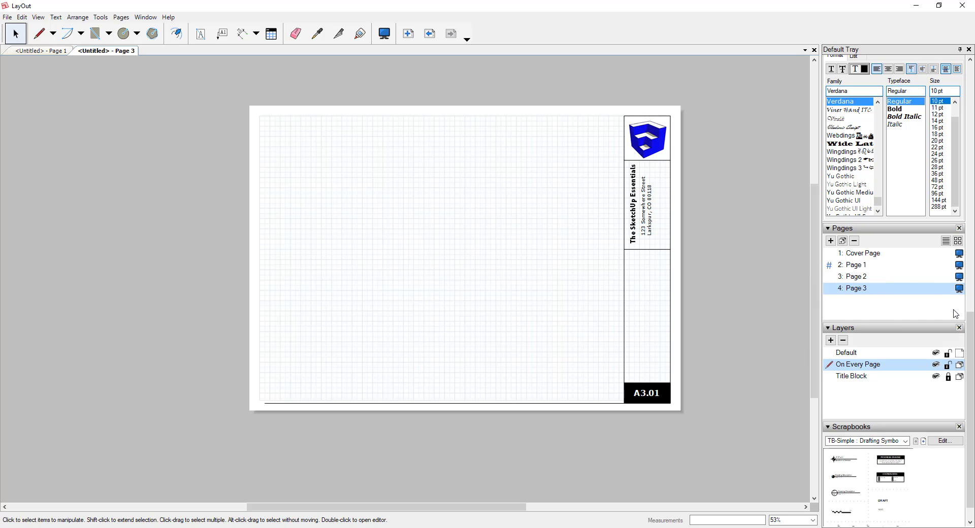
Add a fifth page named 'Page 4' and check sheet numbers A1.01 through A4.01.
{"action": "left_click", "coordinate": [831, 241]}
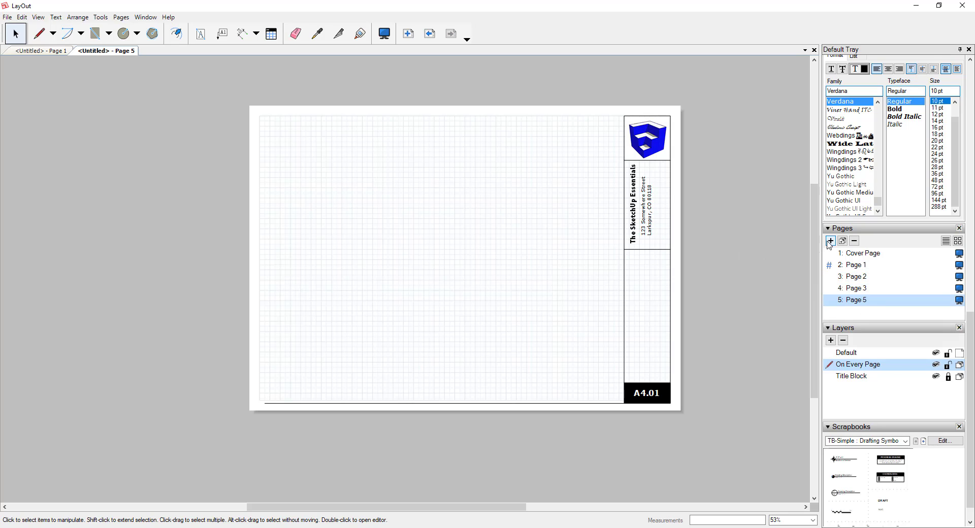
{"action": "double_click", "coordinate": [866, 304]}
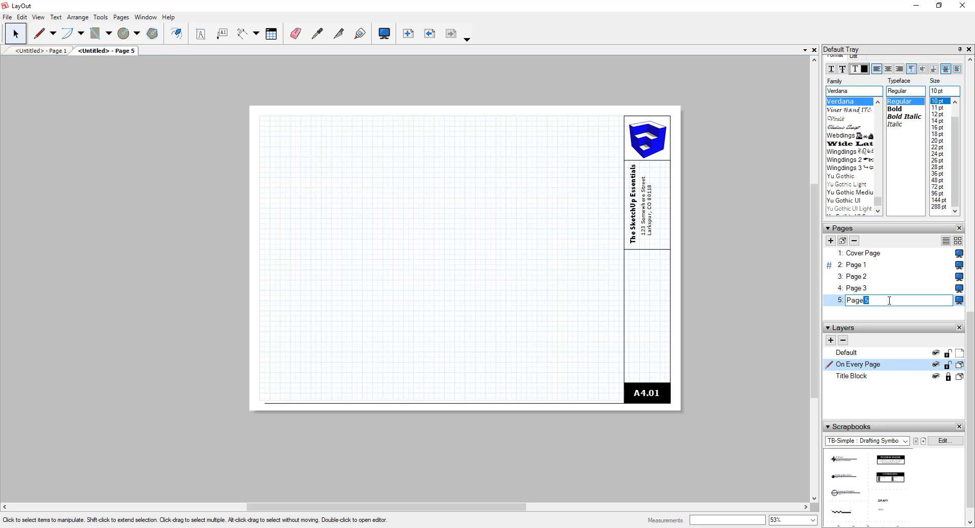
{"action": "type", "text": "4"}
{"action": "key", "text": "Return"}
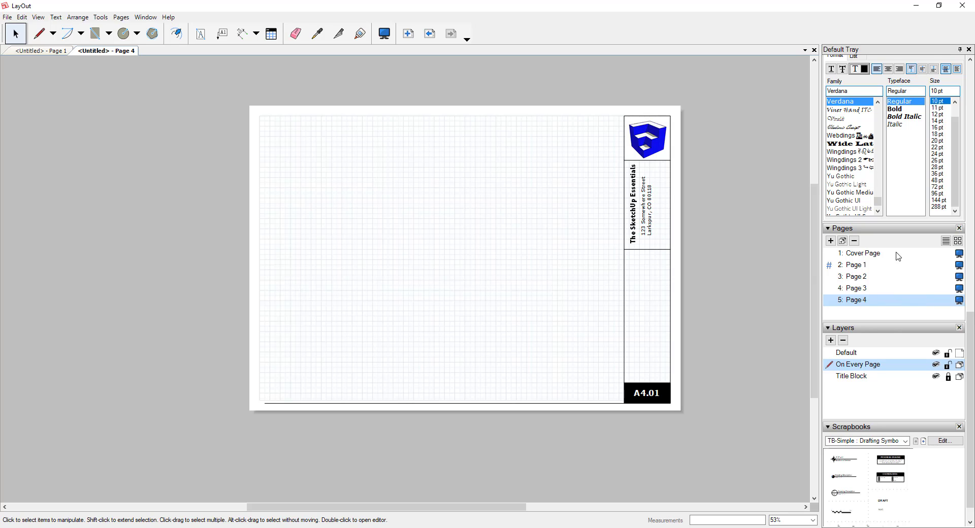
{"action": "left_click", "coordinate": [858, 269]}
{"action": "left_click", "coordinate": [857, 277]}
{"action": "left_click", "coordinate": [856, 288]}
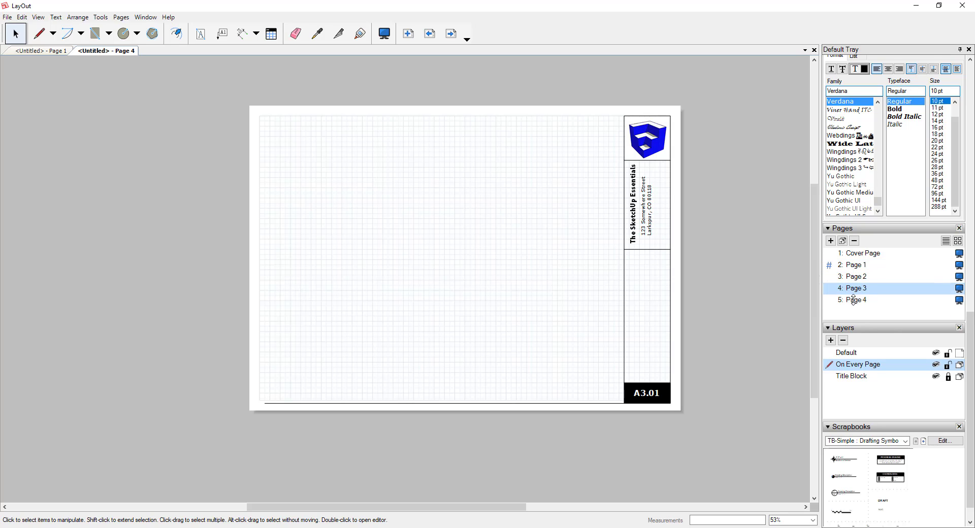
{"action": "left_click", "coordinate": [854, 300]}
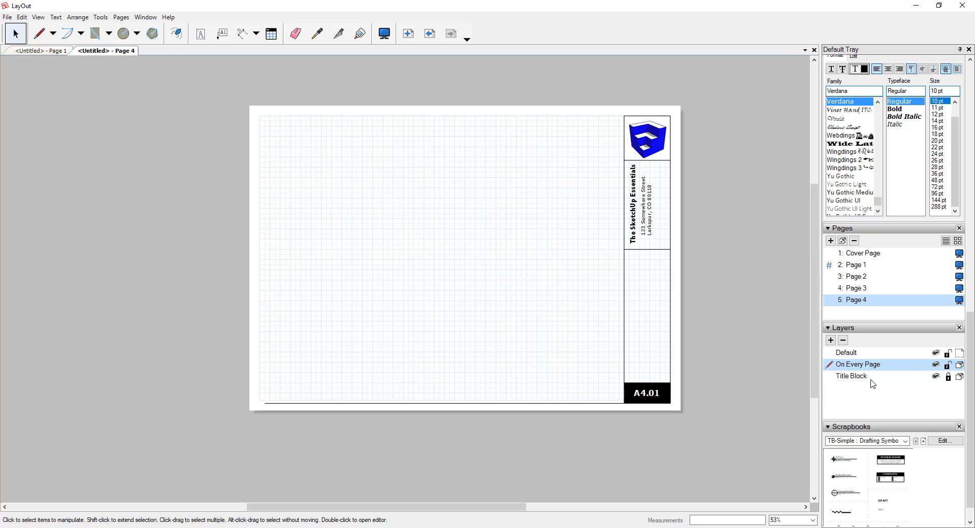
{"action": "left_click", "coordinate": [860, 267]}
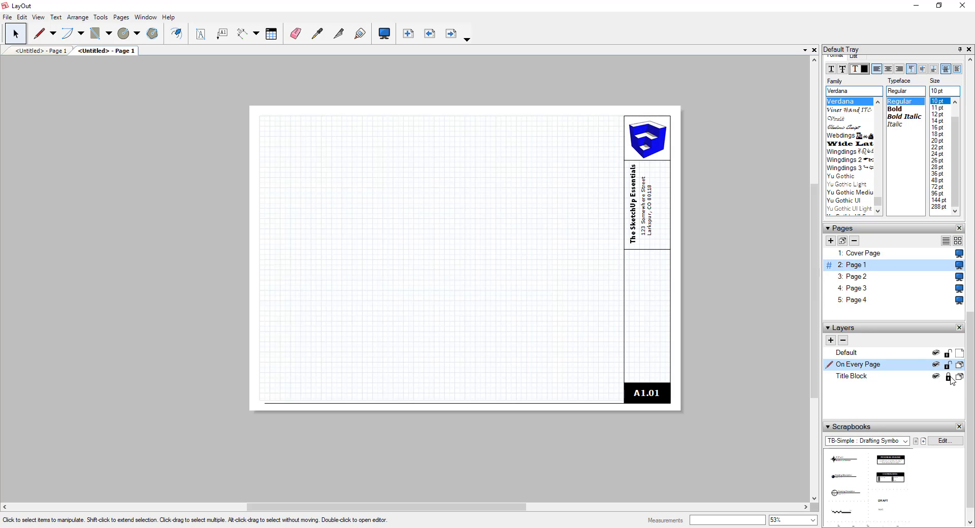
Inside the title block group, draw a thin rectangle bar across the divider.
{"action": "left_click", "coordinate": [652, 257]}
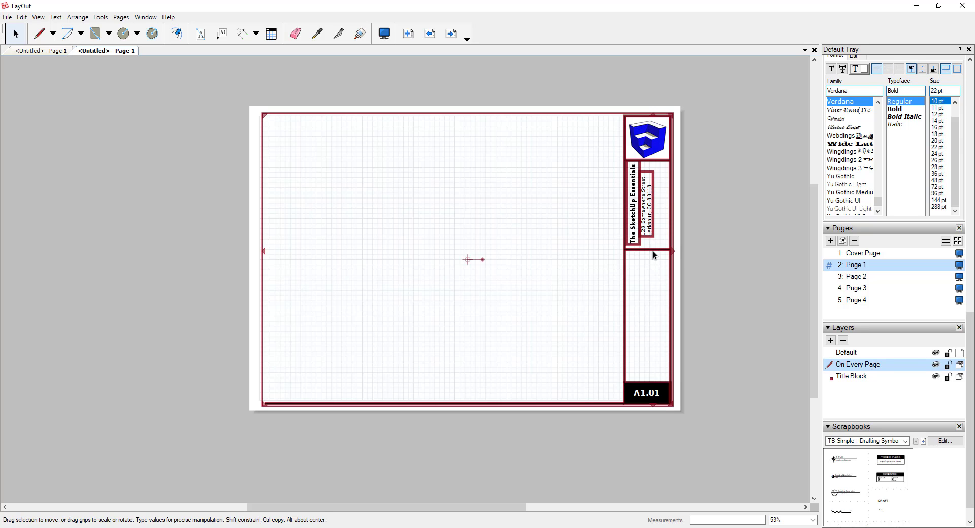
{"action": "double_click", "coordinate": [651, 252]}
{"action": "scroll", "coordinate": [651, 251], "scroll_direction": "up", "scroll_amount": 4}
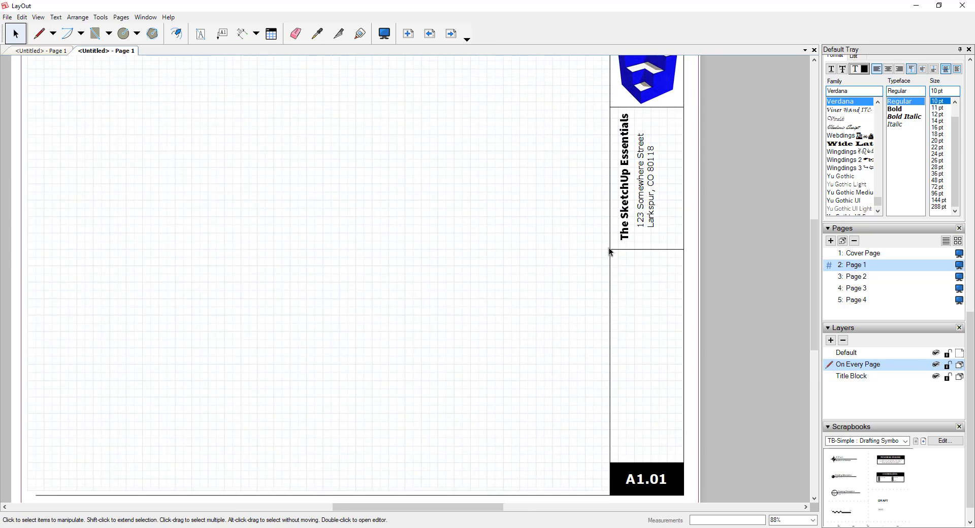
{"action": "key", "text": "r"}
{"action": "left_click", "coordinate": [610, 250]}
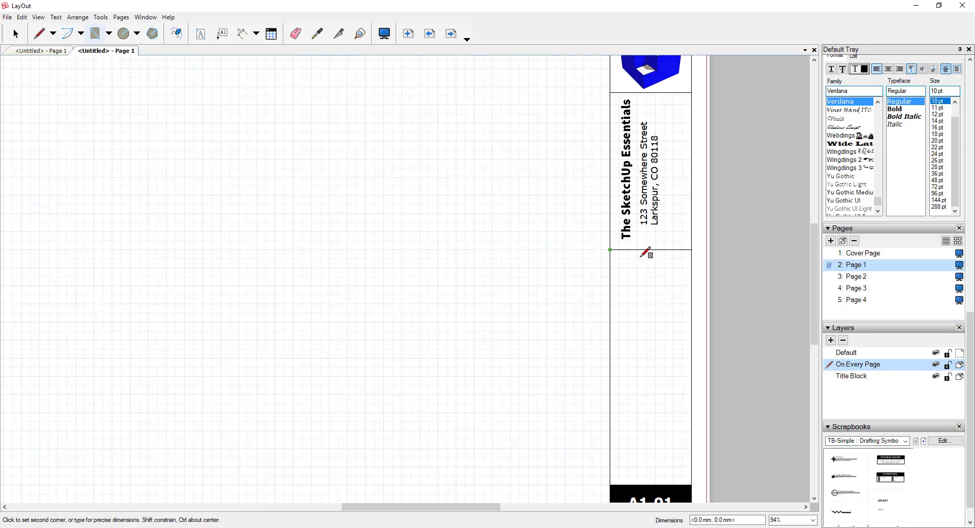
{"action": "left_click", "coordinate": [692, 259]}
{"action": "key", "text": "space"}
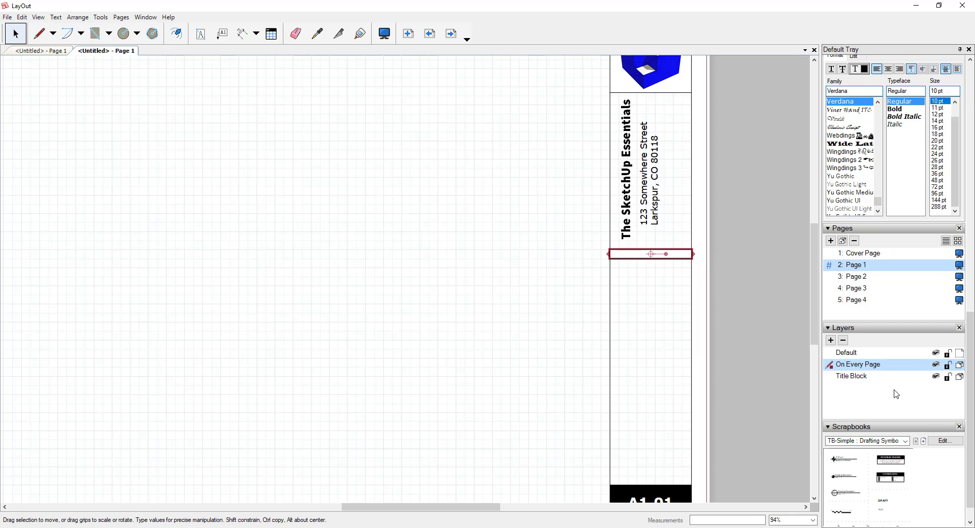
Deselect the bar and zoom to fit the whole sheet in view.
{"action": "scroll", "coordinate": [896, 401], "scroll_direction": "down", "scroll_amount": 1}
{"action": "scroll", "coordinate": [904, 254], "scroll_direction": "up", "scroll_amount": 10}
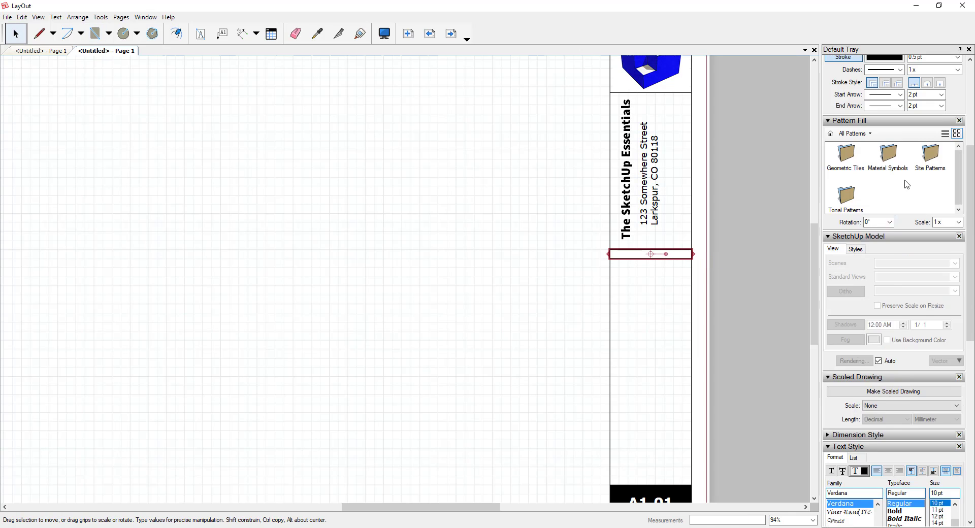
{"action": "left_click", "coordinate": [694, 278]}
{"action": "key", "text": "ctrl+shift+e"}
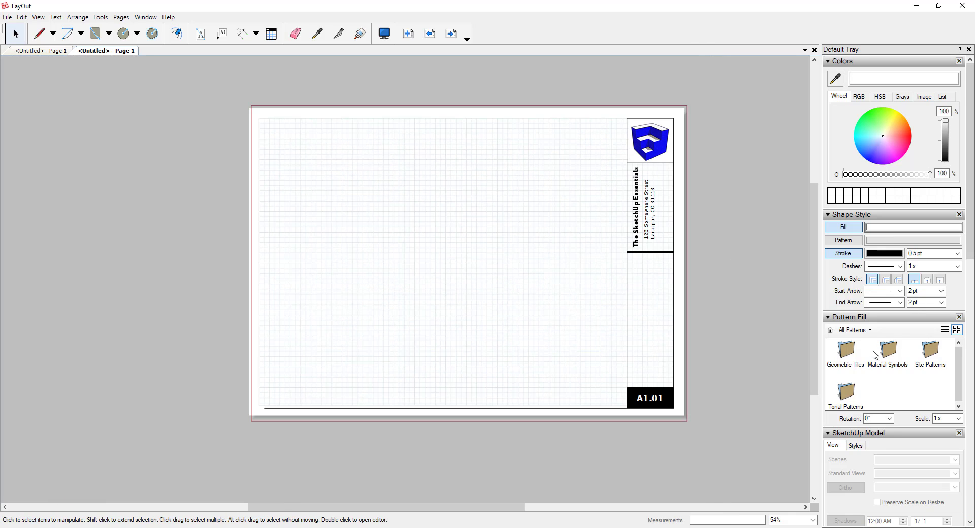
{"action": "scroll", "coordinate": [963, 326], "scroll_direction": "down", "scroll_amount": 1}
{"action": "scroll", "coordinate": [963, 327], "scroll_direction": "down", "scroll_amount": 10}
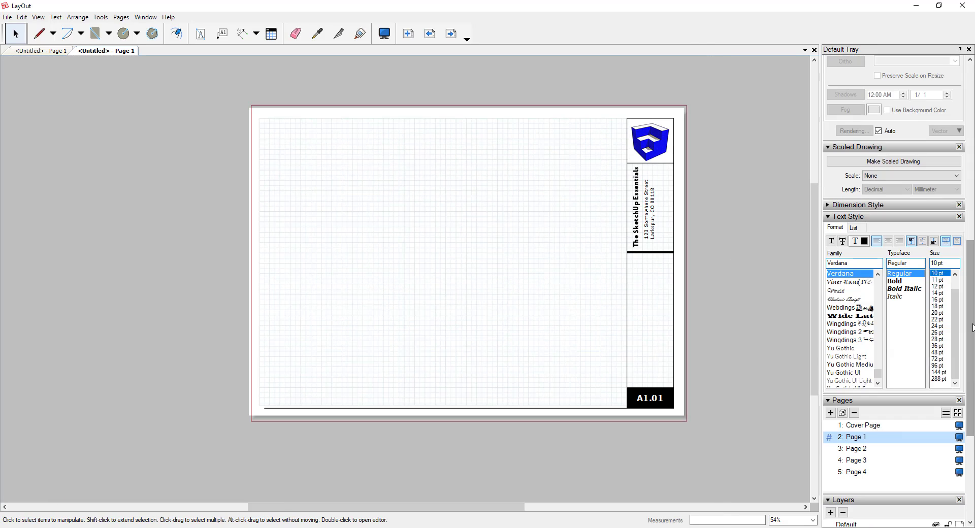
Step through Pages 2, 3 and 4 to check numbering up to A4.01, then return to Page 1.
{"action": "left_click", "coordinate": [856, 252]}
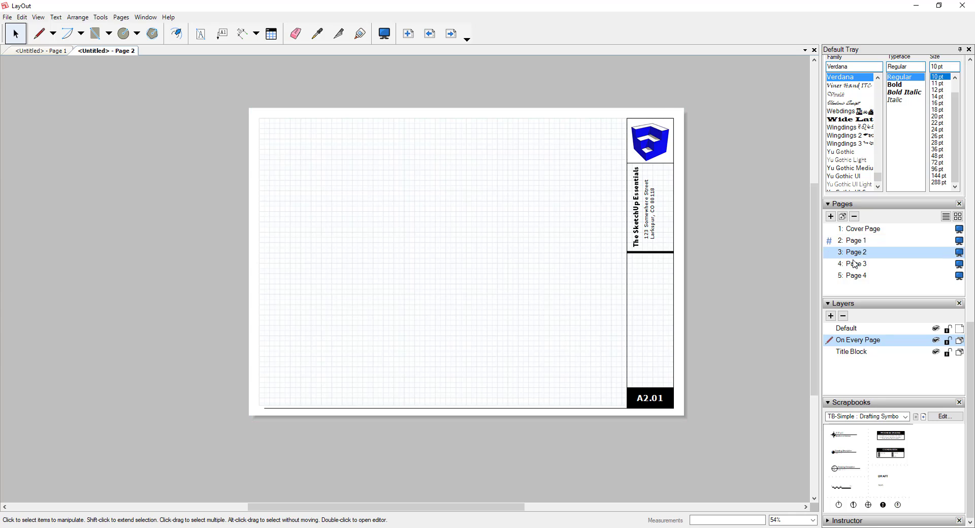
{"action": "left_click", "coordinate": [856, 264]}
{"action": "left_click", "coordinate": [856, 276]}
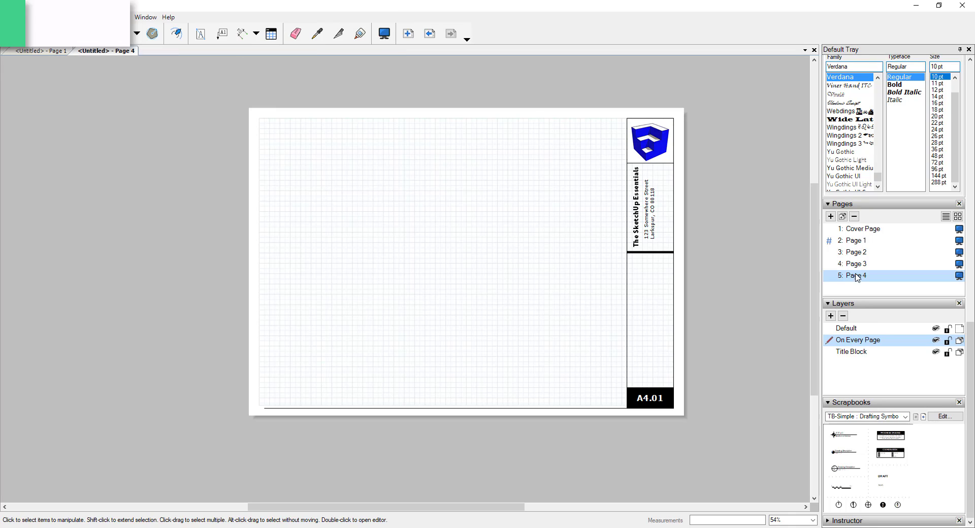
{"action": "left_click", "coordinate": [859, 240]}
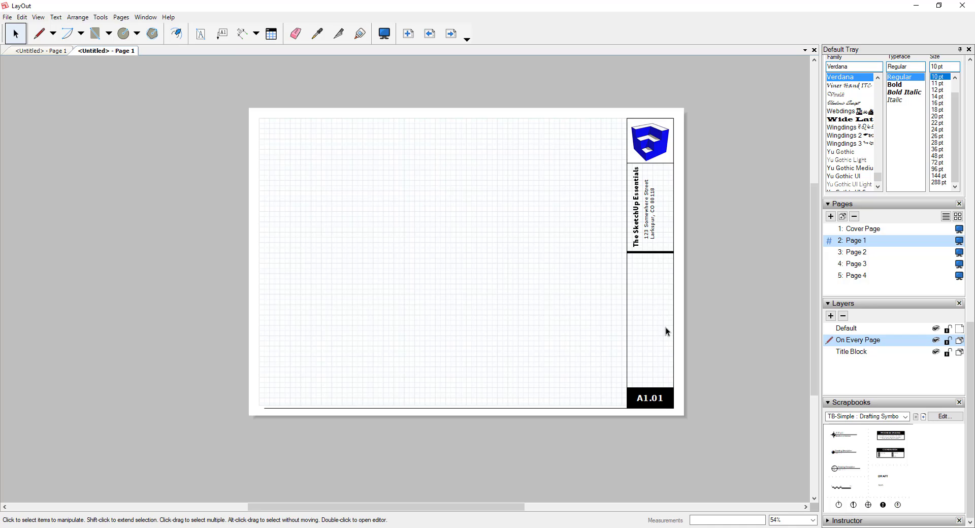
Delete Pages 2, 3 and 4, leaving only Cover Page and Page 1.
{"action": "left_click", "coordinate": [852, 253]}
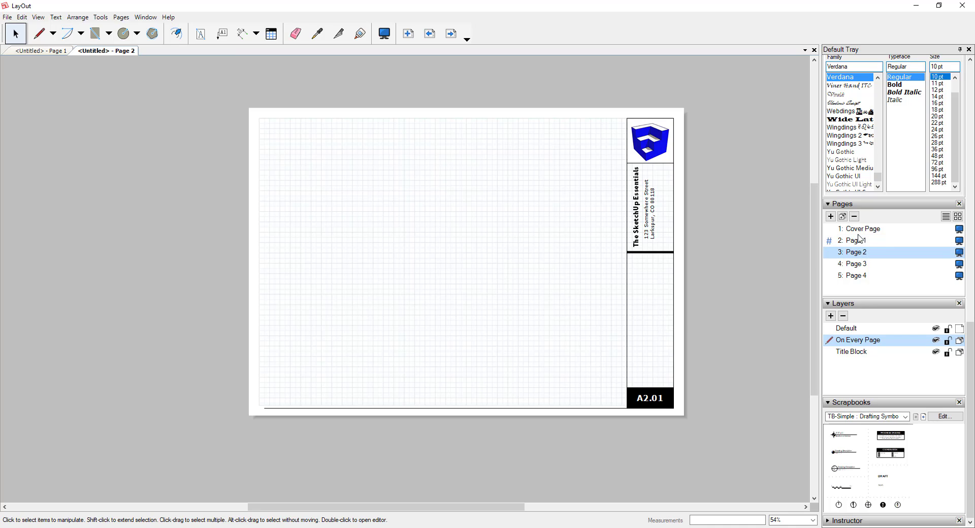
{"action": "left_click", "coordinate": [855, 217]}
{"action": "left_click", "coordinate": [855, 253]}
{"action": "left_click", "coordinate": [855, 216]}
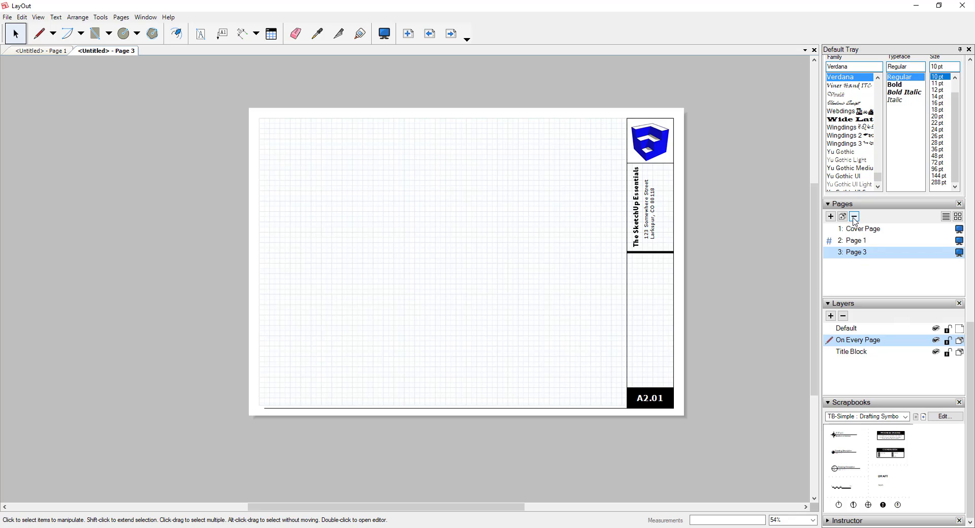
{"action": "left_click", "coordinate": [859, 254]}
{"action": "left_click", "coordinate": [855, 217]}
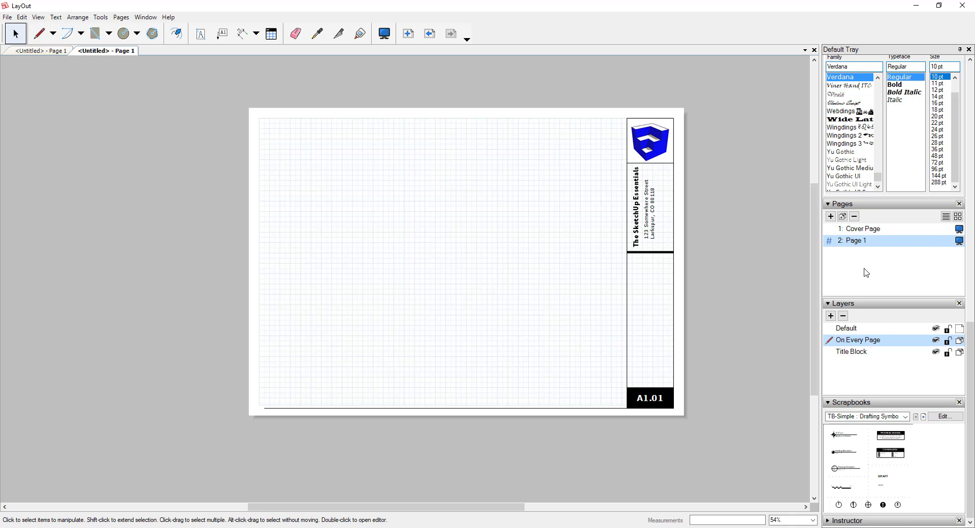
Move the stray thick divider line on the Cover Page onto the Title Block layer.
{"action": "left_click", "coordinate": [872, 233]}
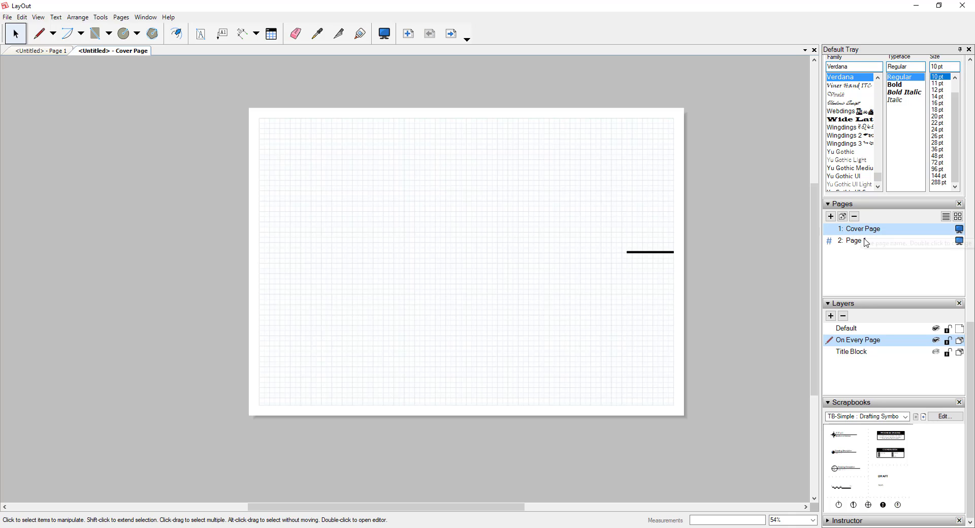
{"action": "left_click", "coordinate": [866, 242]}
{"action": "left_click", "coordinate": [867, 231]}
{"action": "left_click", "coordinate": [662, 257]}
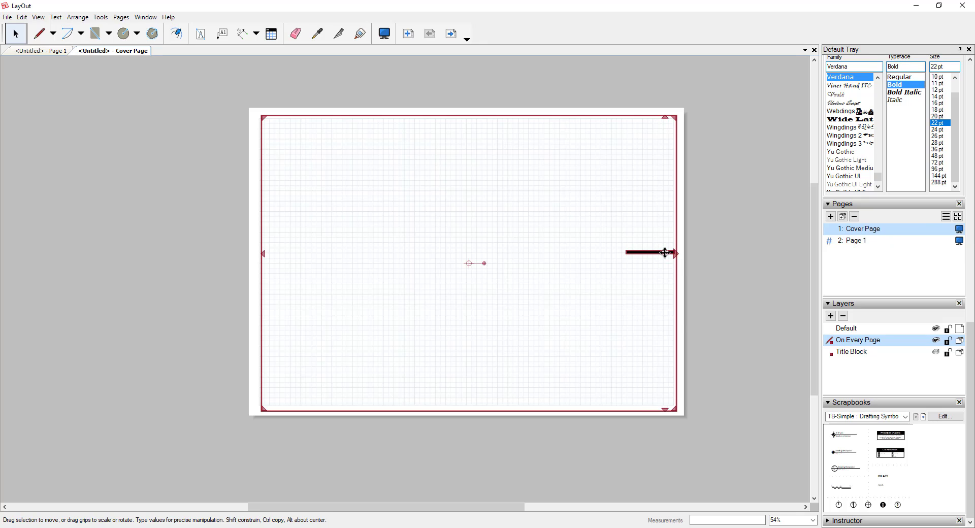
{"action": "double_click", "coordinate": [664, 252]}
{"action": "left_click", "coordinate": [661, 252]}
{"action": "right_click", "coordinate": [661, 254]}
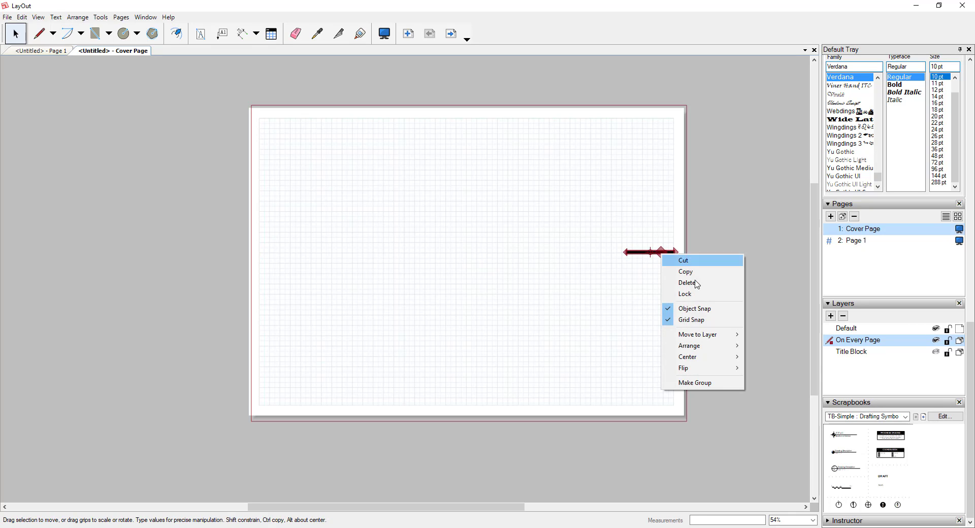
{"action": "mouse_move", "coordinate": [729, 335]}
{"action": "left_click", "coordinate": [778, 373]}
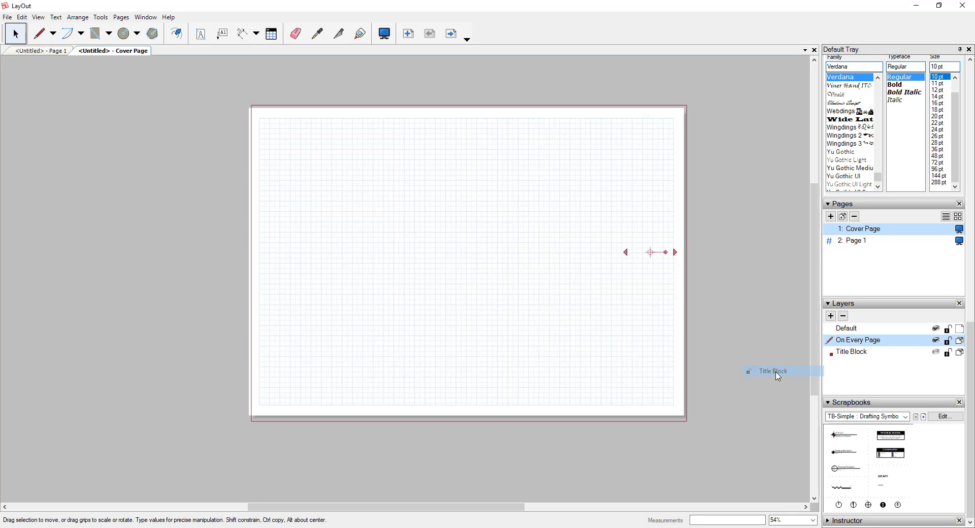
Compare Page 1 and the Cover Page to confirm the cover is now blank.
{"action": "left_click", "coordinate": [856, 241]}
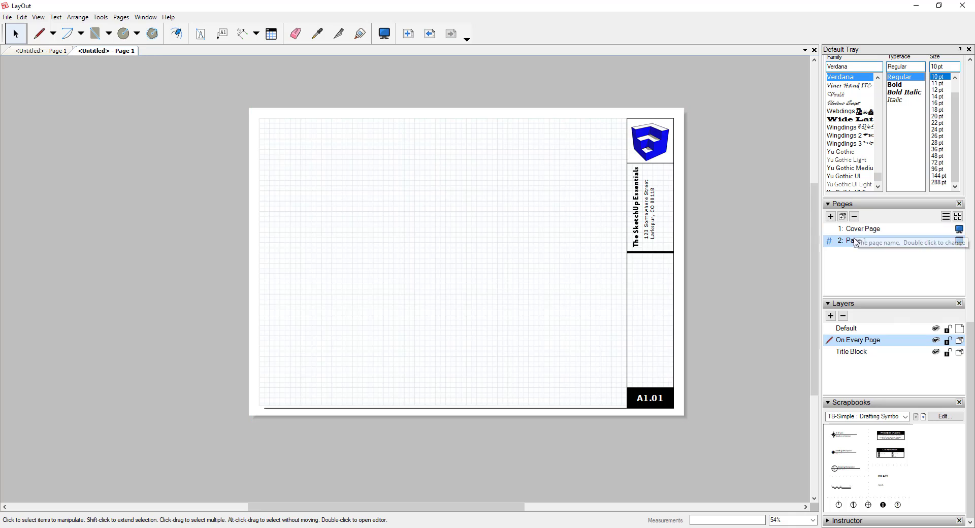
{"action": "key", "text": "Page_Up"}
{"action": "left_click", "coordinate": [856, 241]}
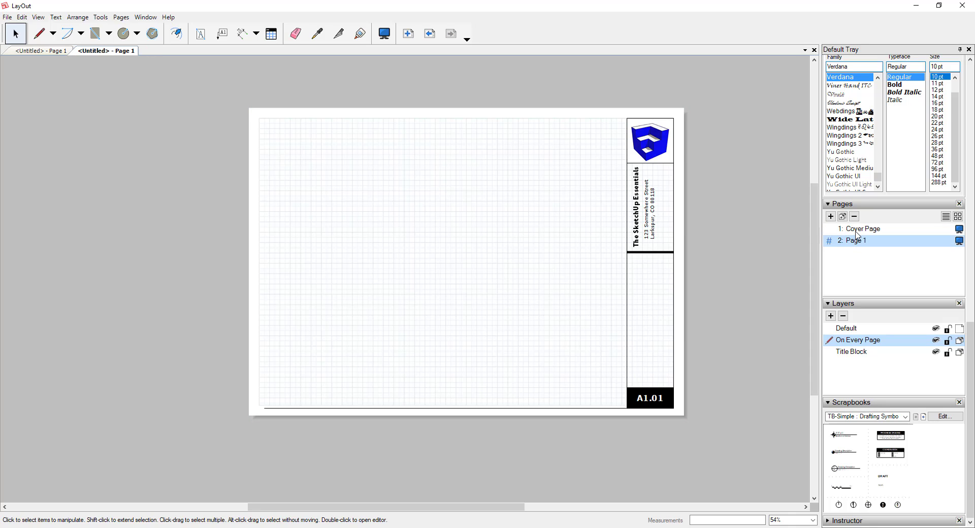
{"action": "left_click", "coordinate": [863, 231]}
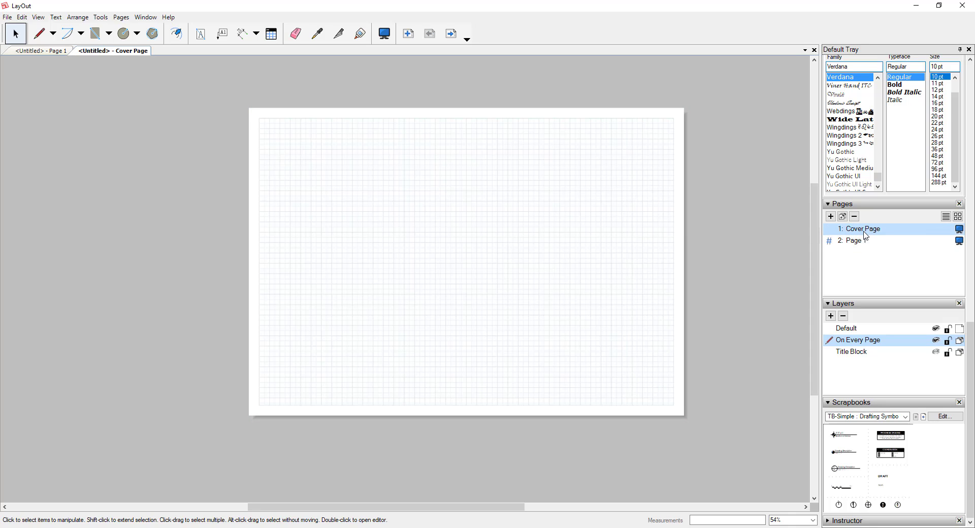
{"action": "left_click", "coordinate": [856, 241]}
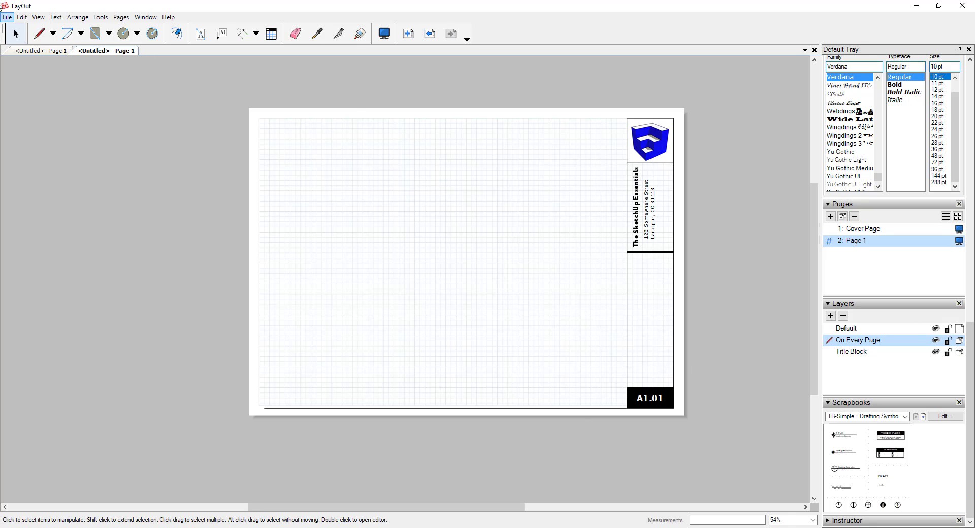
Save the document to My Templates as the template 'The SketchUp Essentials A3'.
{"action": "left_click", "coordinate": [7, 18]}
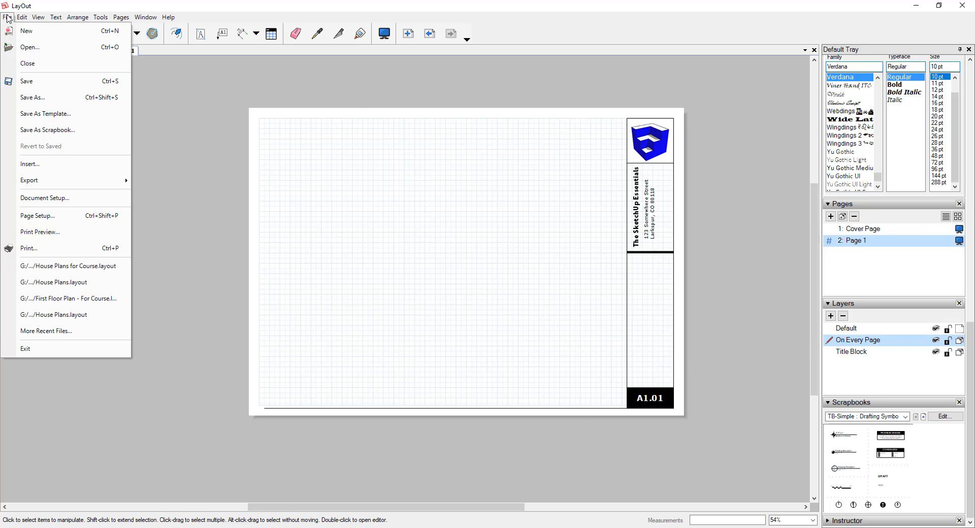
{"action": "left_click", "coordinate": [33, 114]}
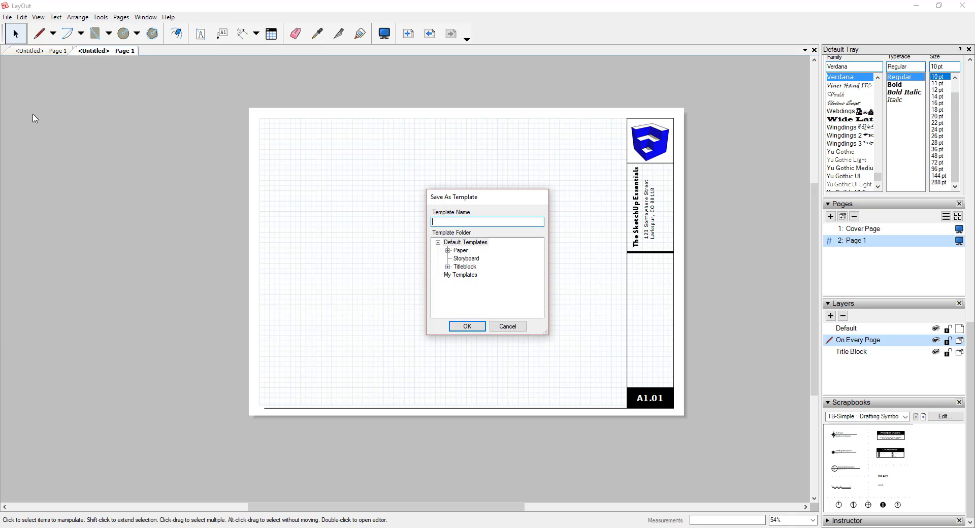
{"action": "left_click", "coordinate": [461, 274]}
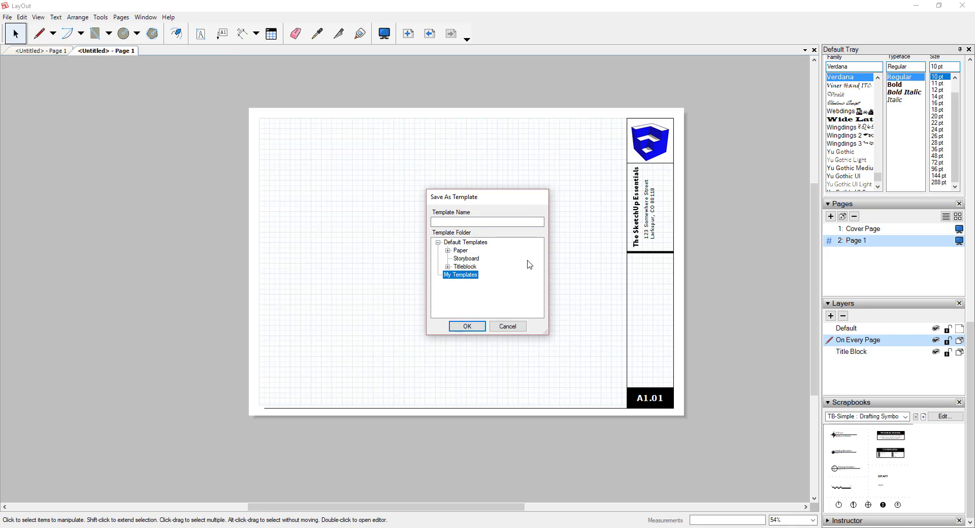
{"action": "left_click", "coordinate": [469, 223]}
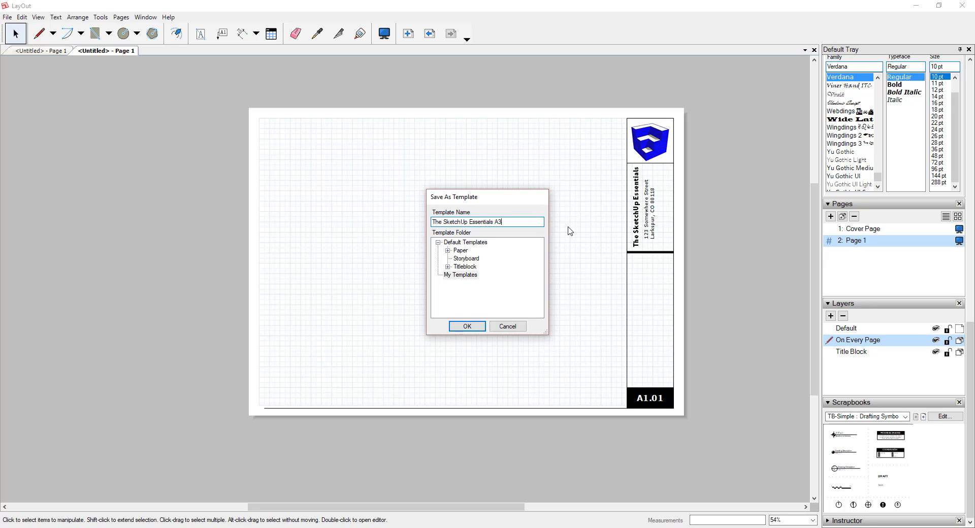
{"action": "left_click", "coordinate": [457, 328]}
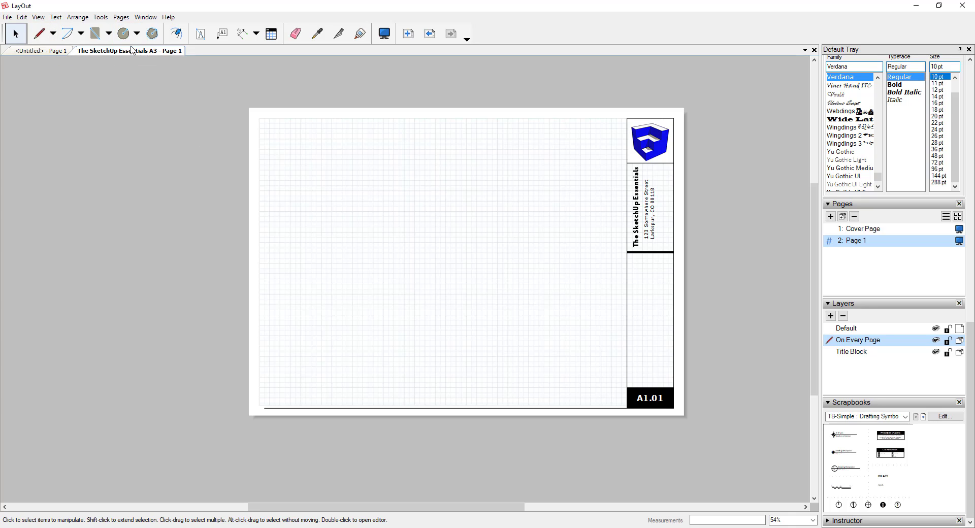
Create a new document from 'The SketchUp Essentials A3' in My Templates.
{"action": "left_click", "coordinate": [7, 17]}
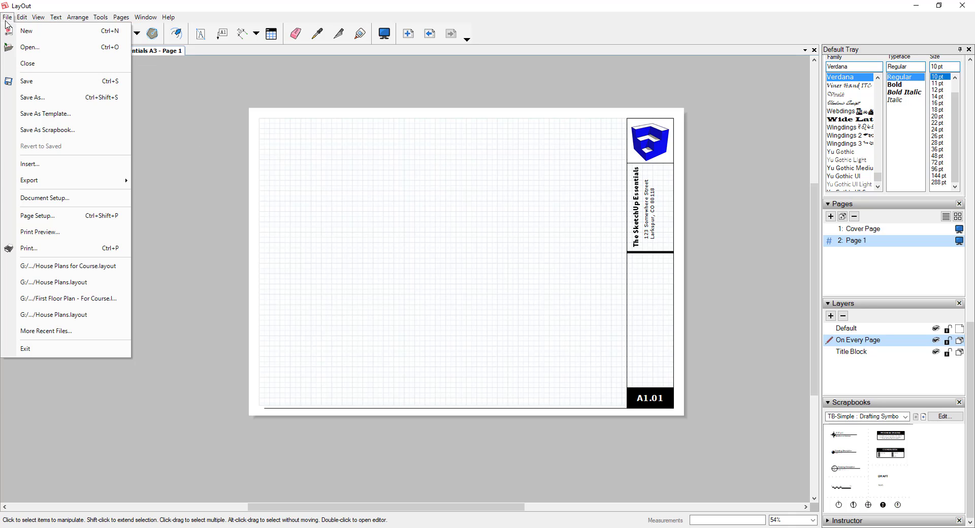
{"action": "left_click", "coordinate": [22, 34]}
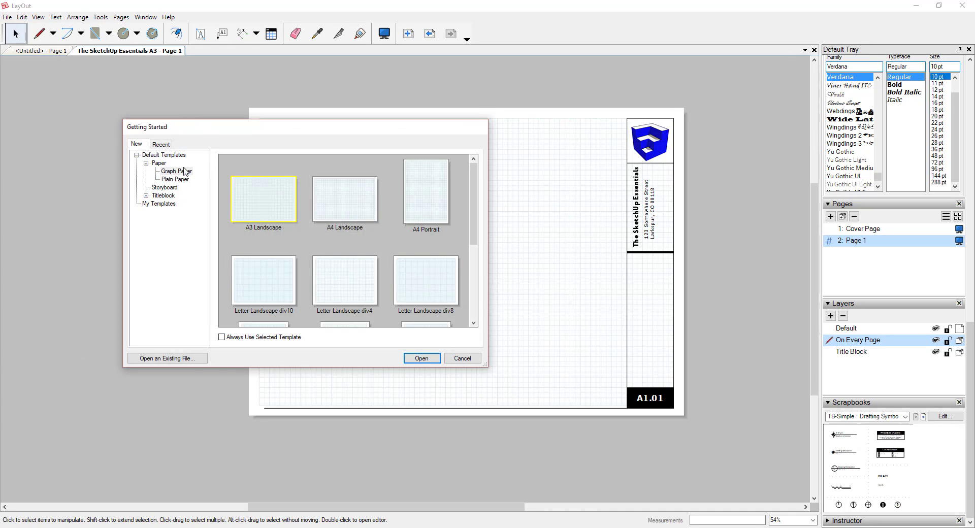
{"action": "left_click", "coordinate": [167, 205]}
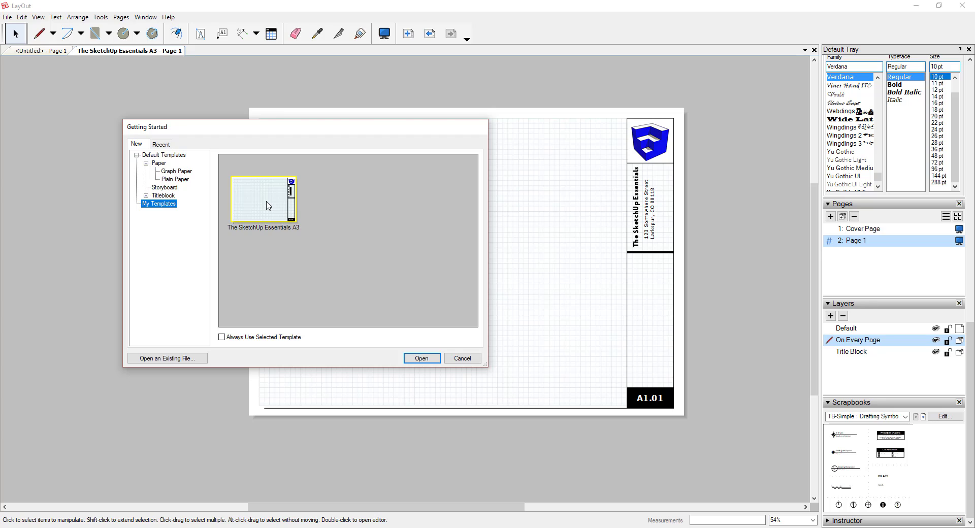
{"action": "left_click", "coordinate": [420, 360]}
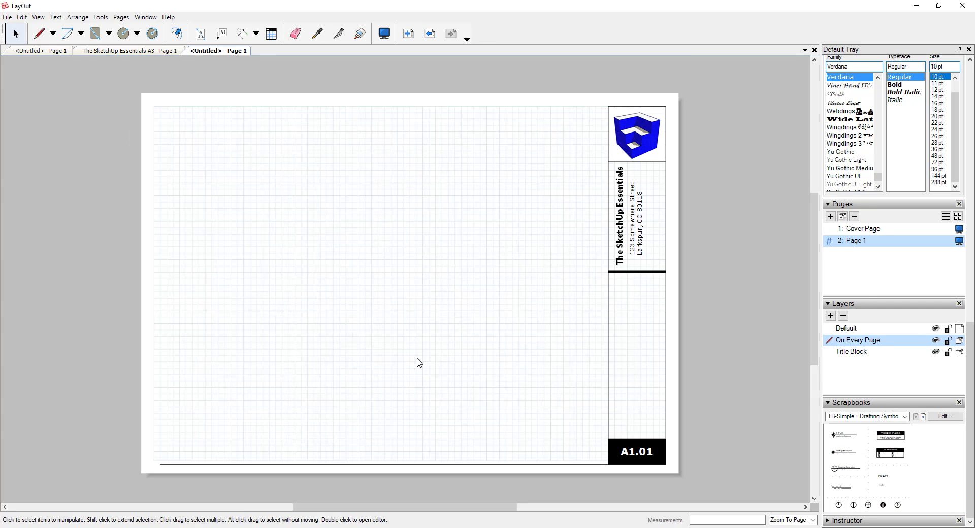